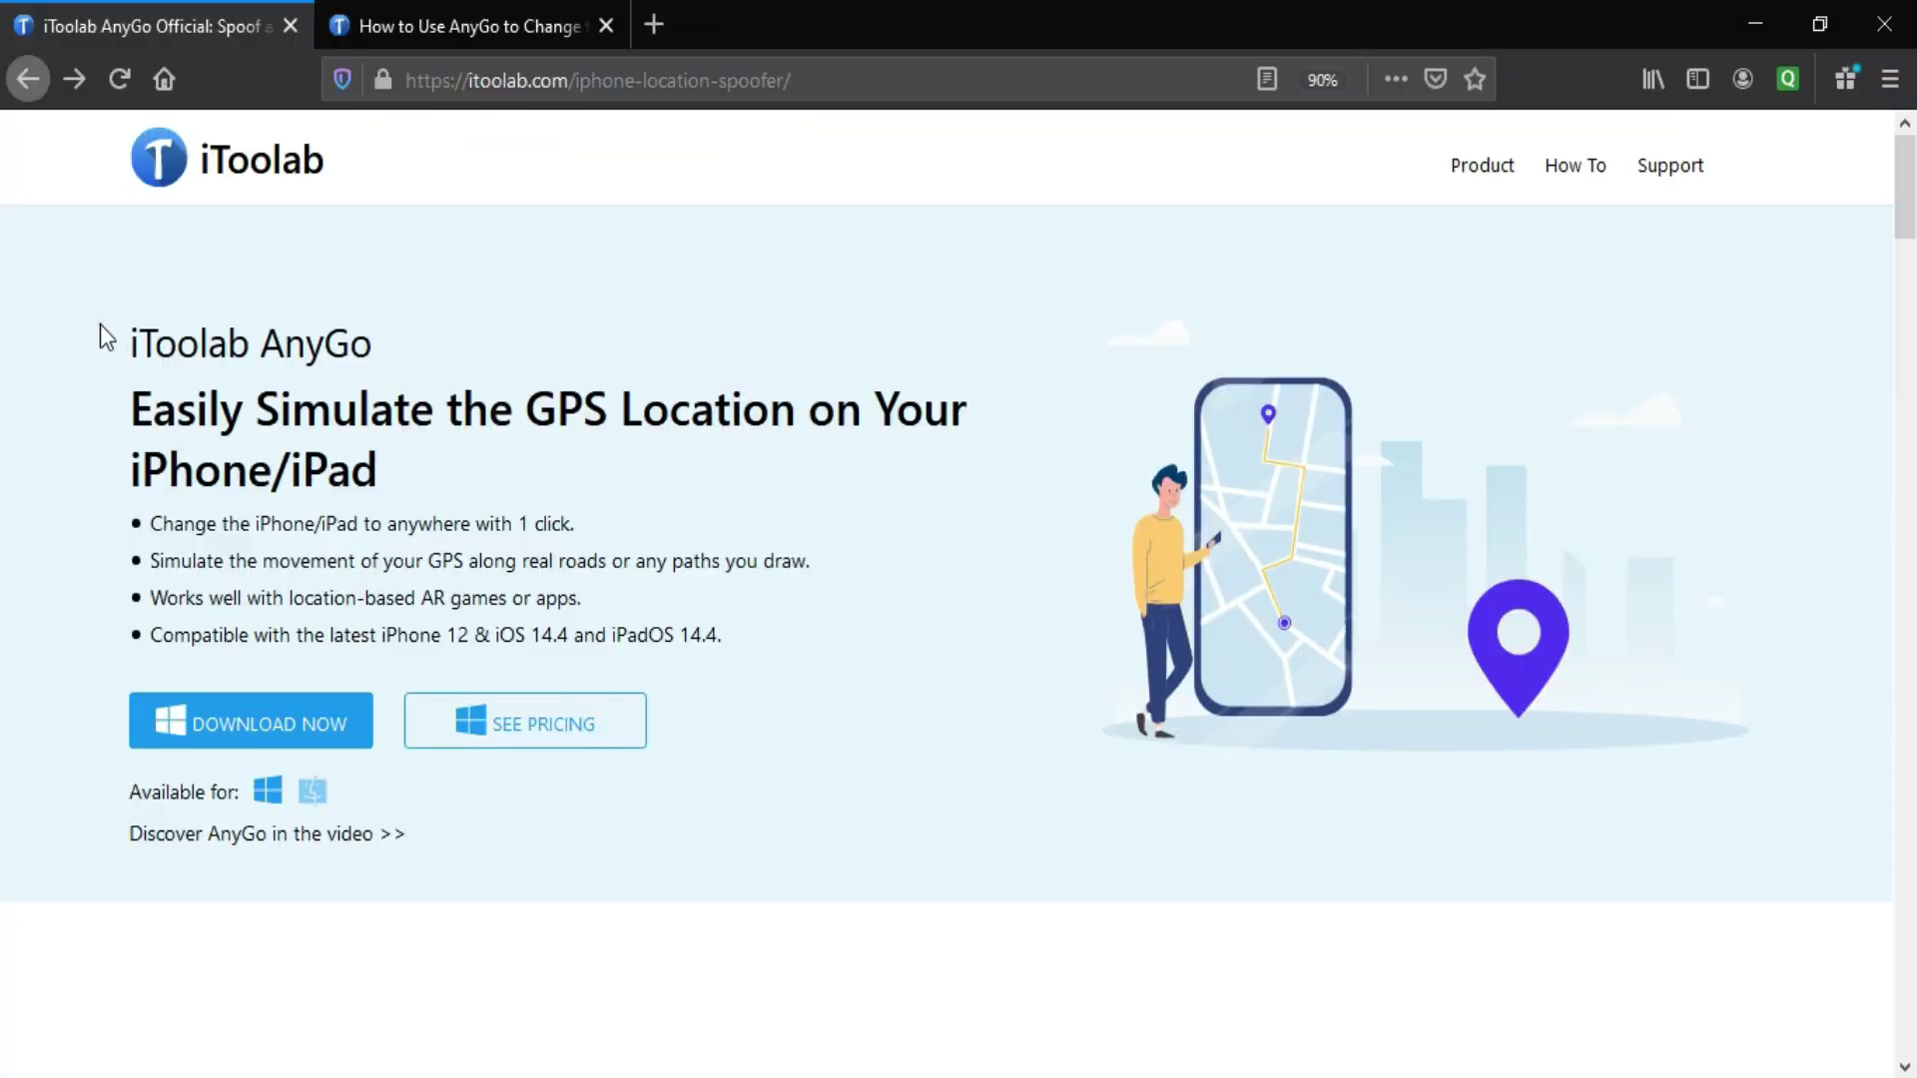
# Highlight the iToolab AnyGo product name, then scroll down the product page.
pyautogui.moveTo(106, 338); pyautogui.dragTo(440, 363)
pyautogui.click(585, 340)
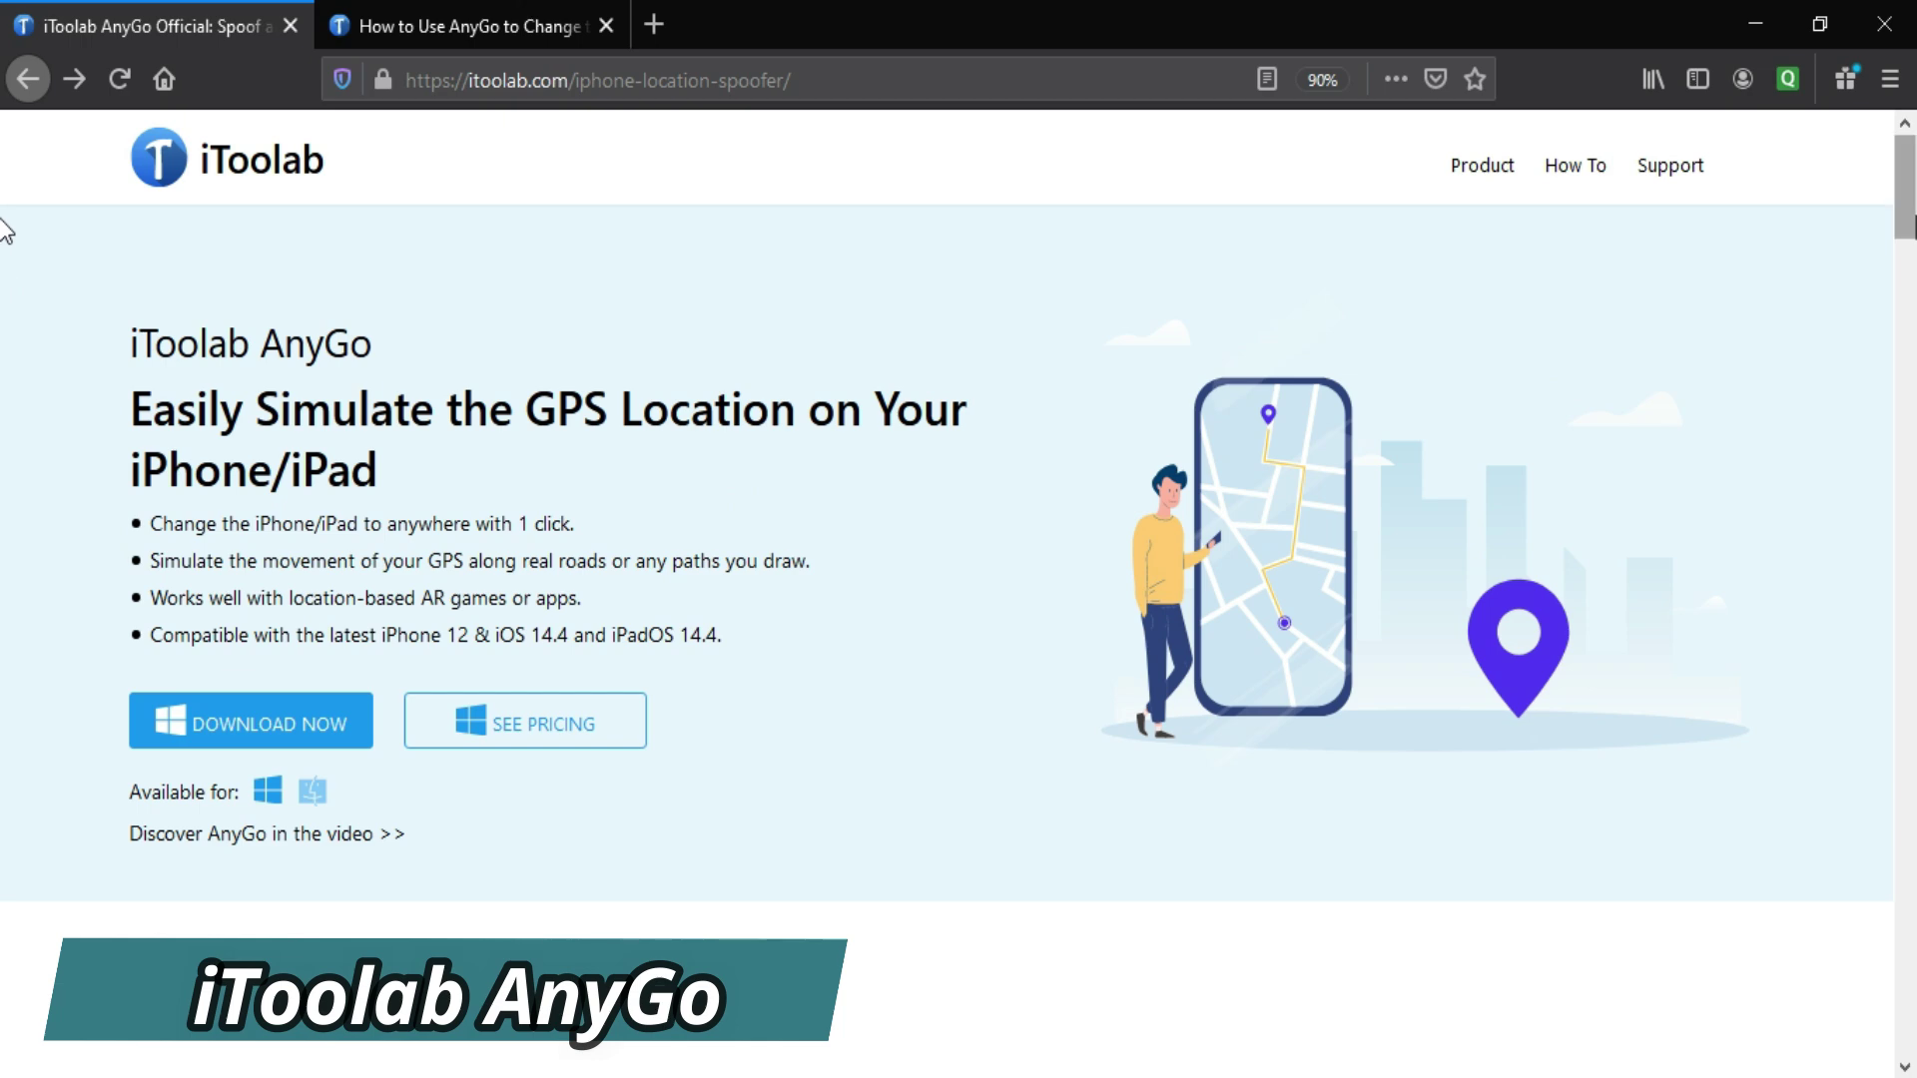
pyautogui.scroll(-10, 5, 239)
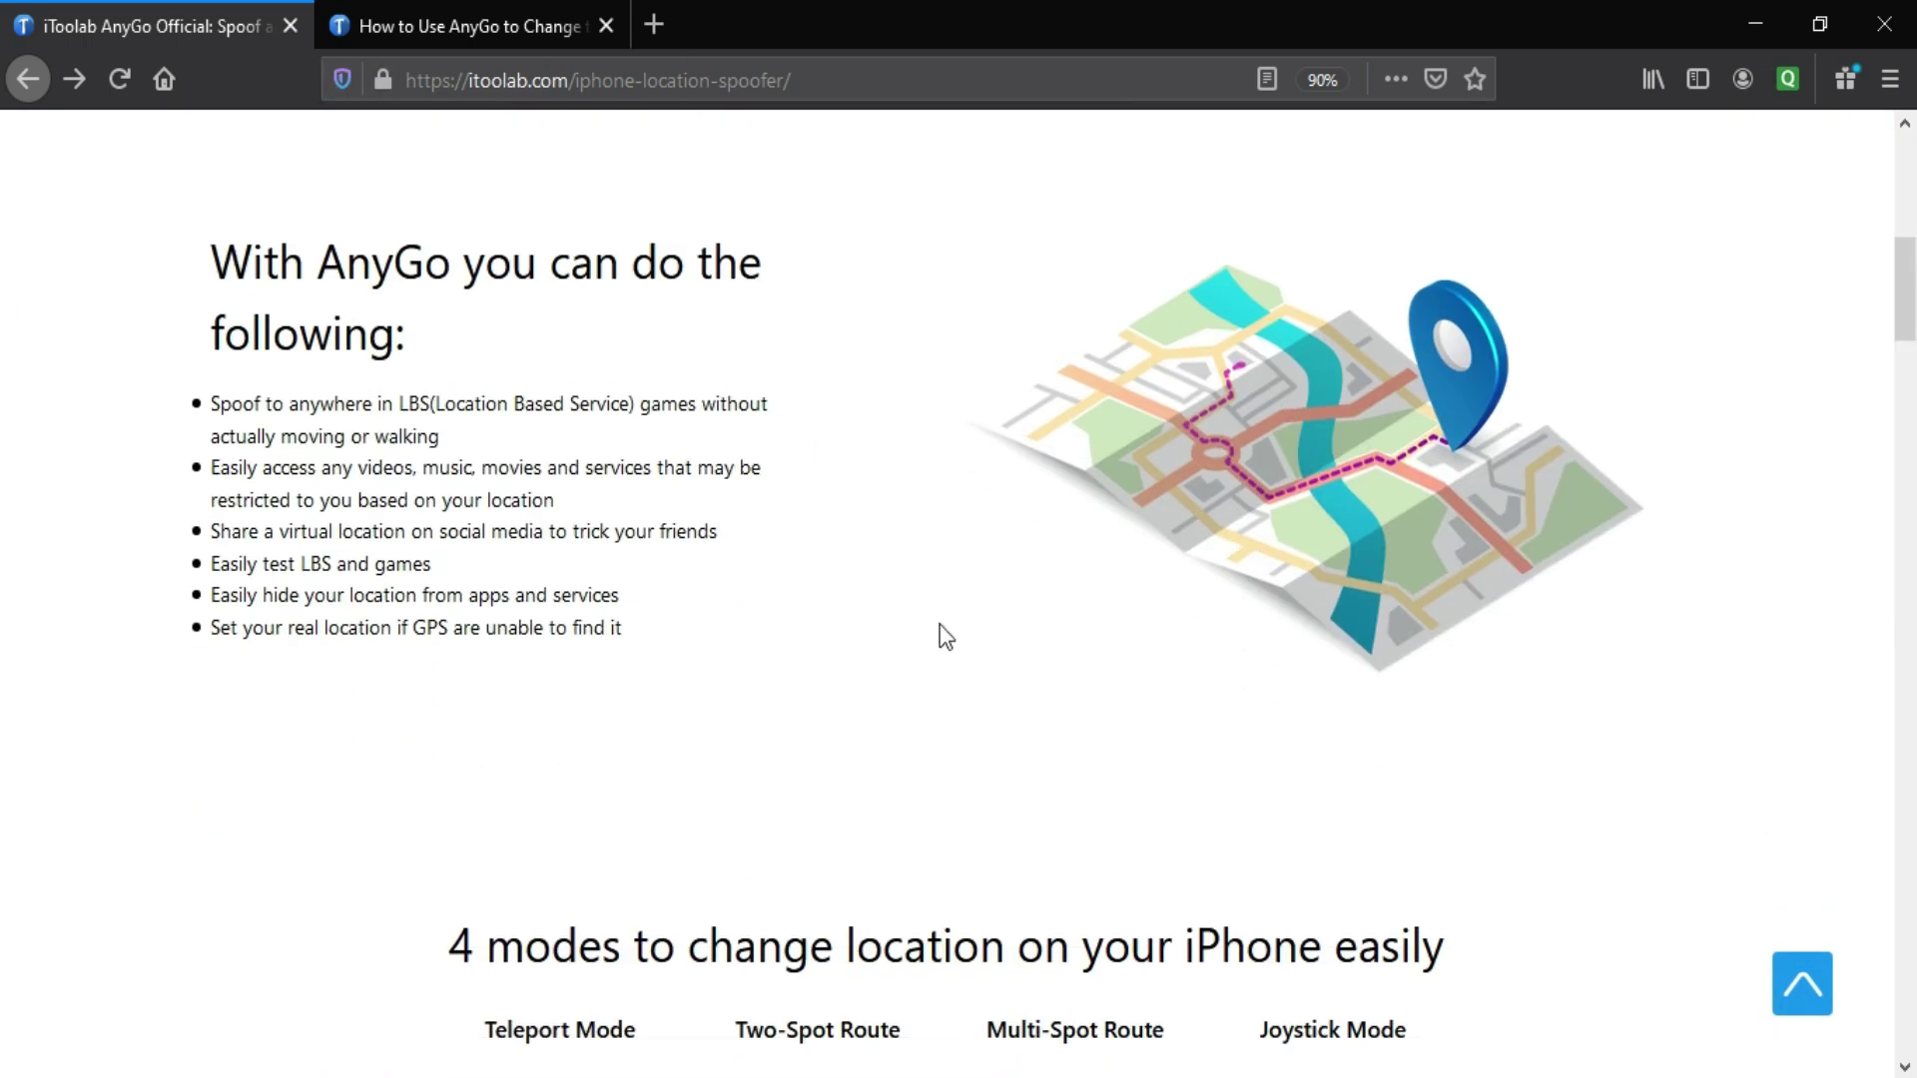
pyautogui.scroll(-8, 5, 320)
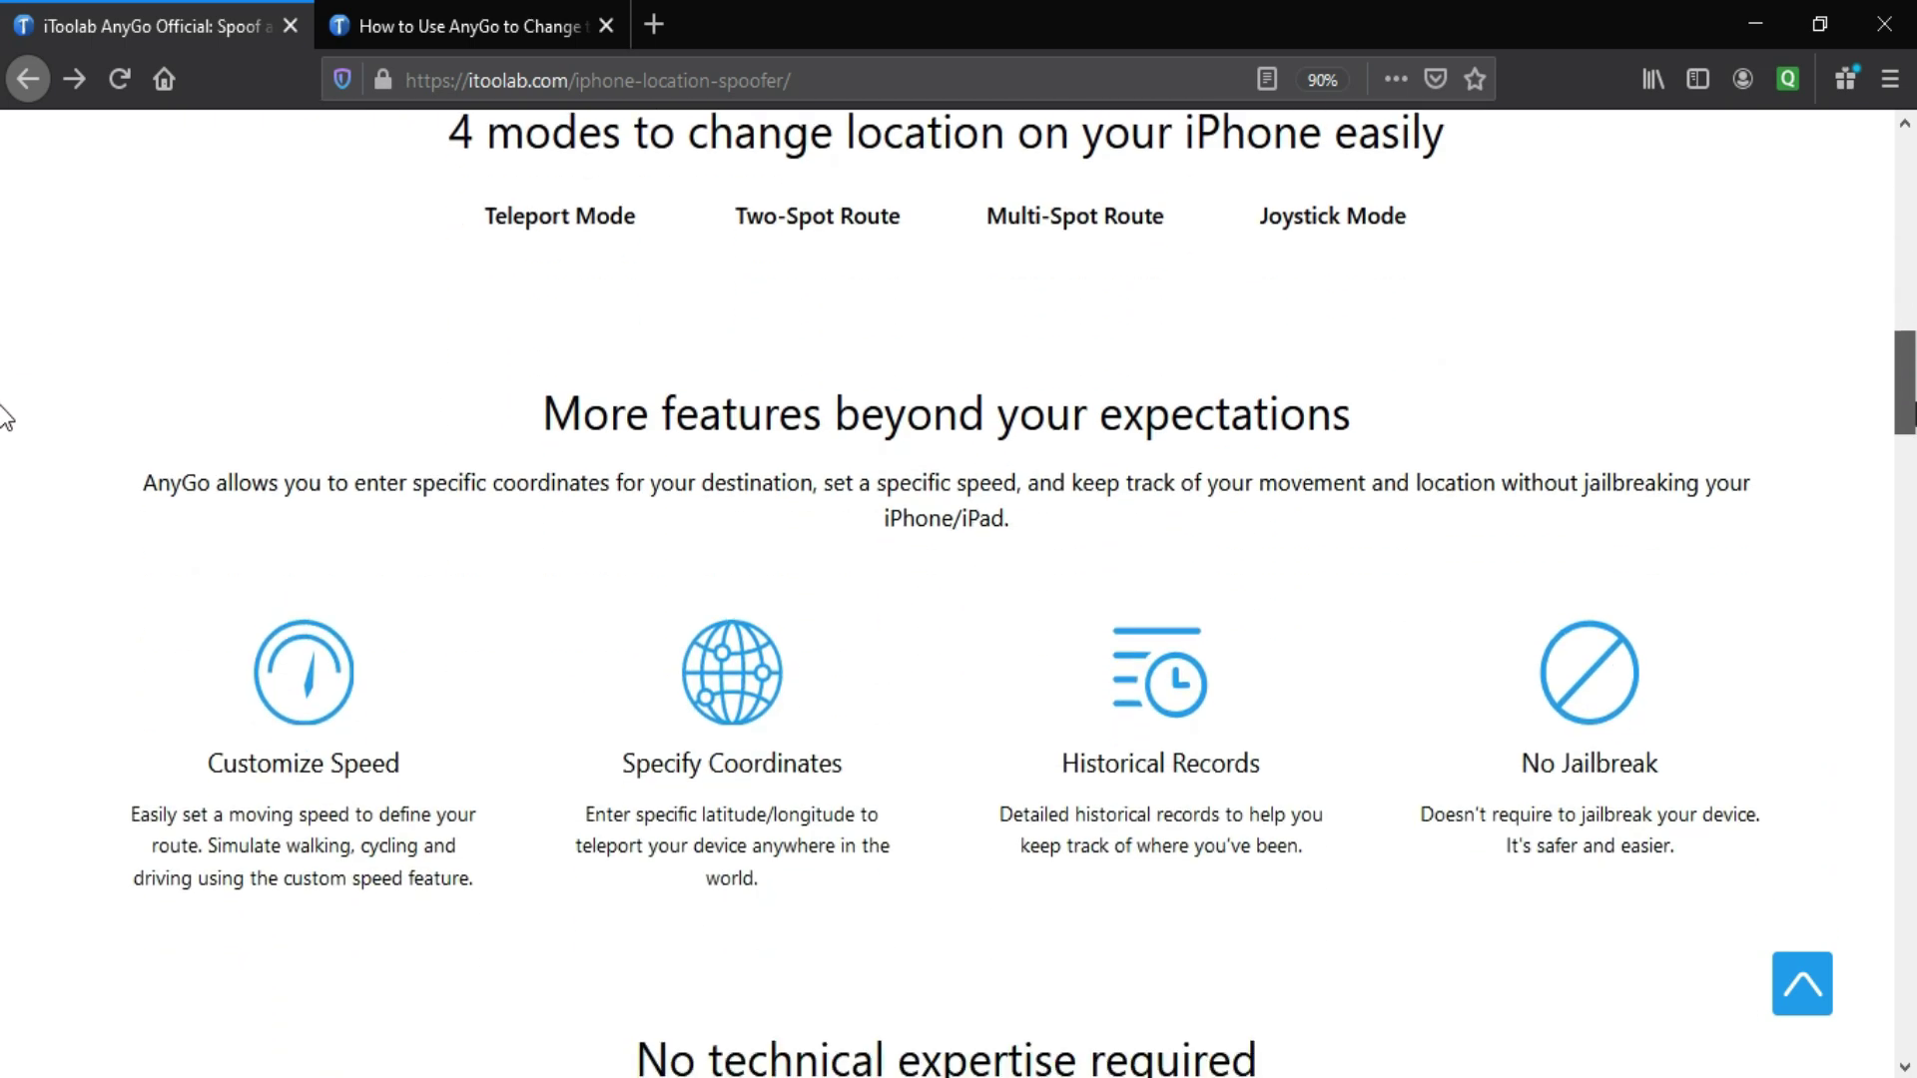
# Preview the Teleport, Two-Spot, Multi-Spot and Joystick mode tabs in turn.
pyautogui.click(555, 223)
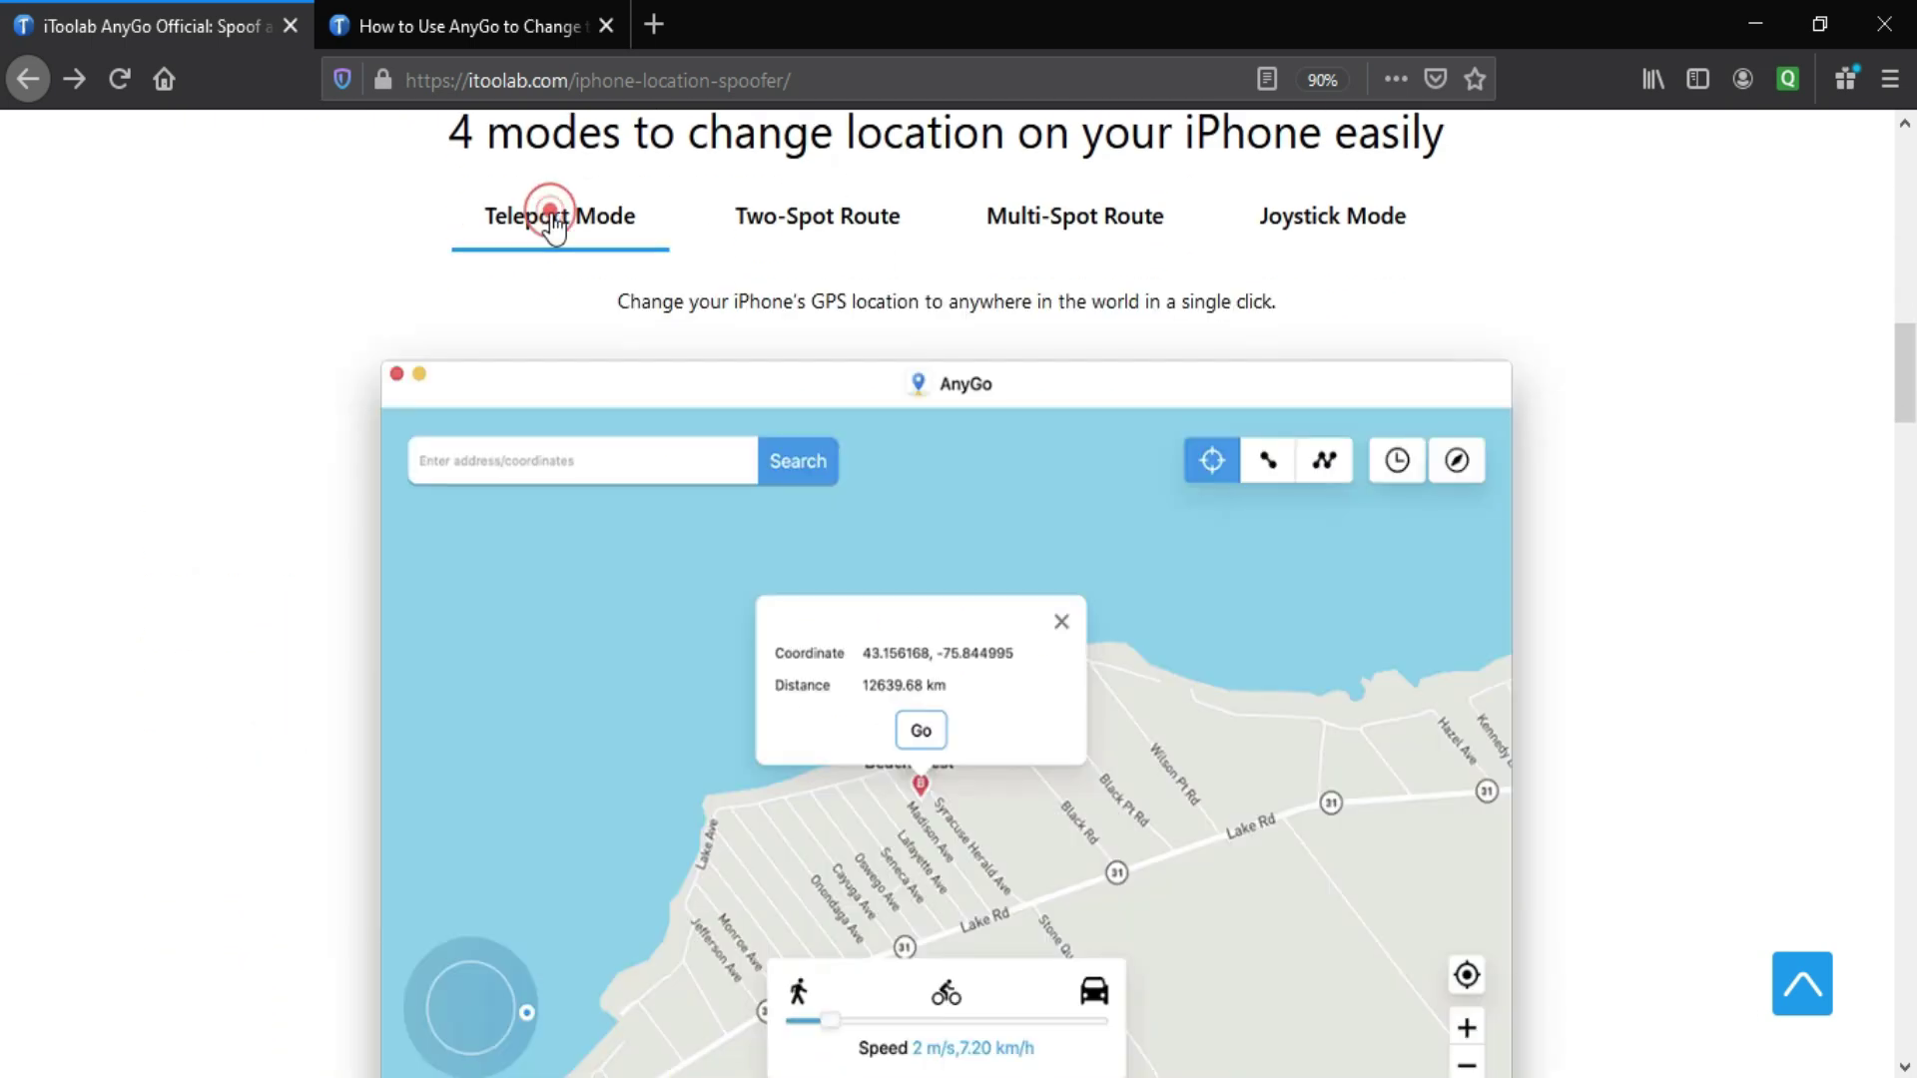
pyautogui.click(765, 214)
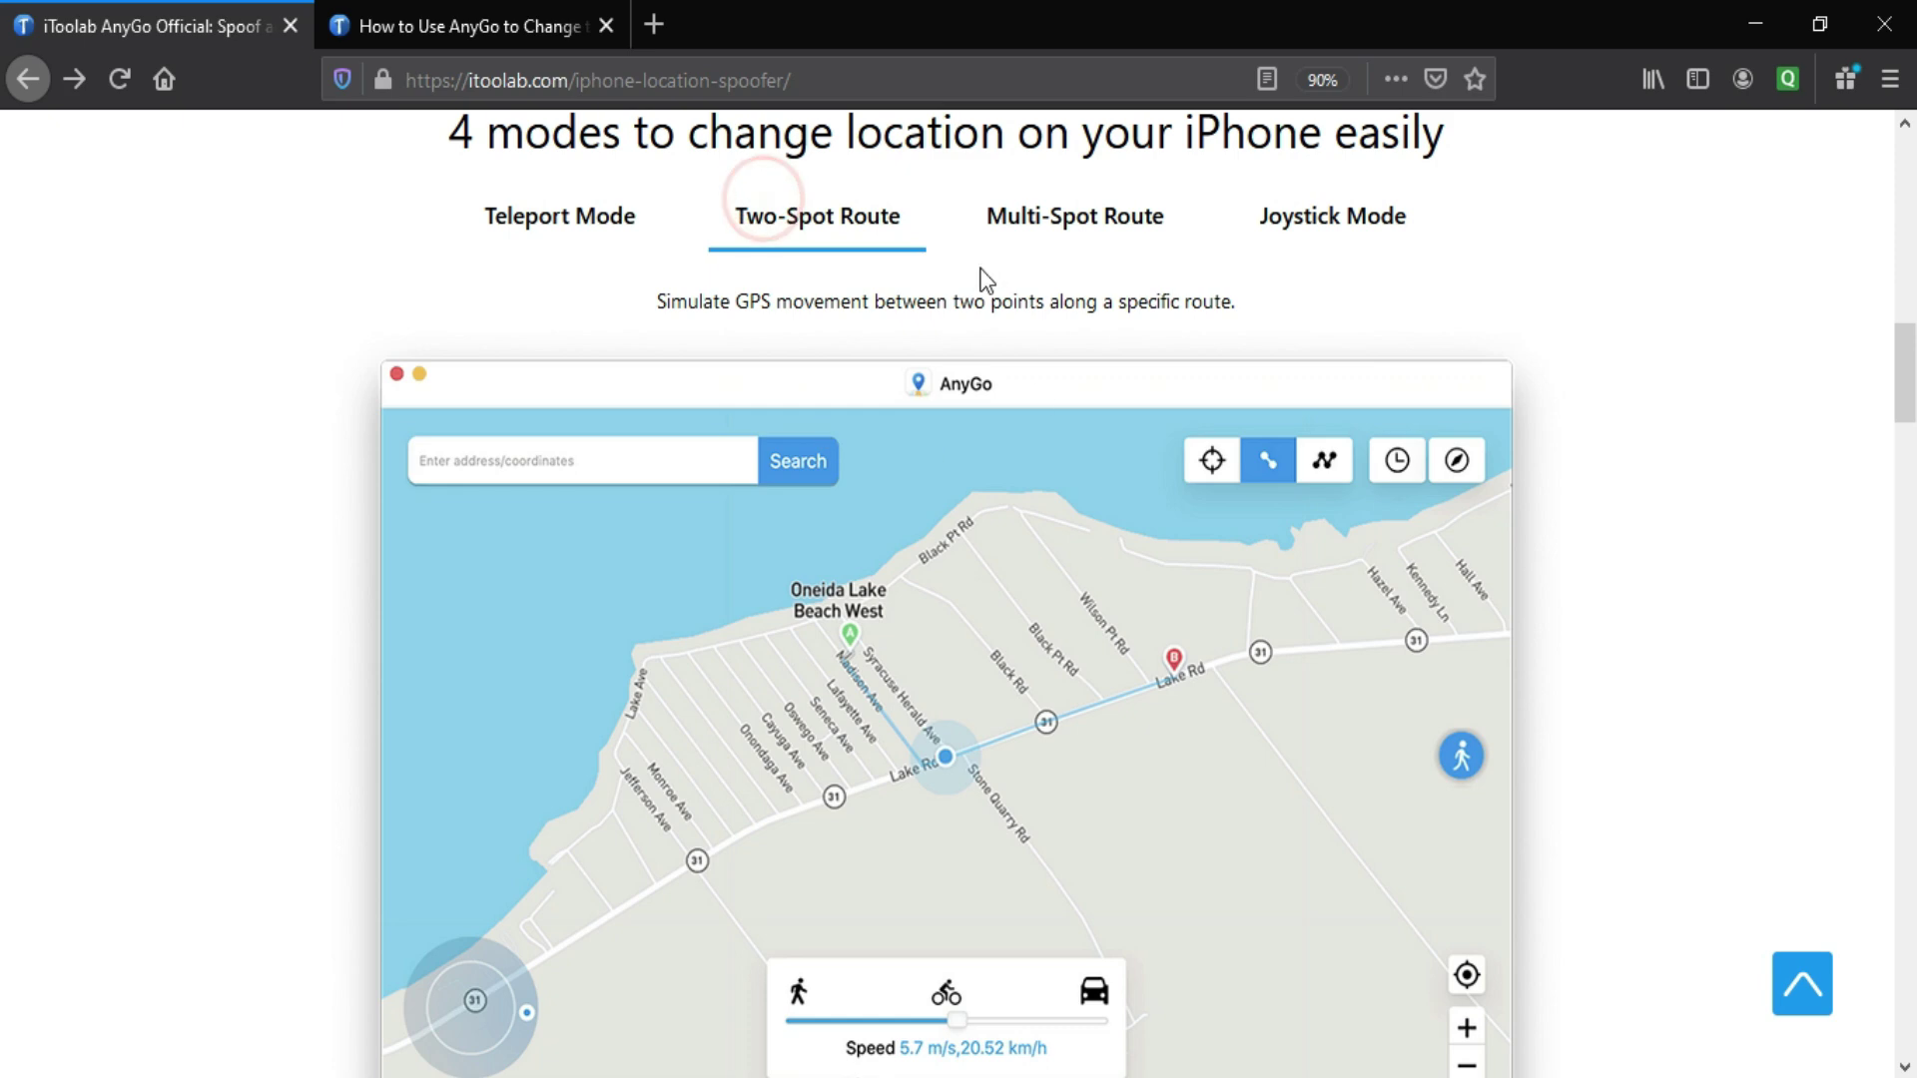
pyautogui.click(1092, 224)
pyautogui.click(1297, 220)
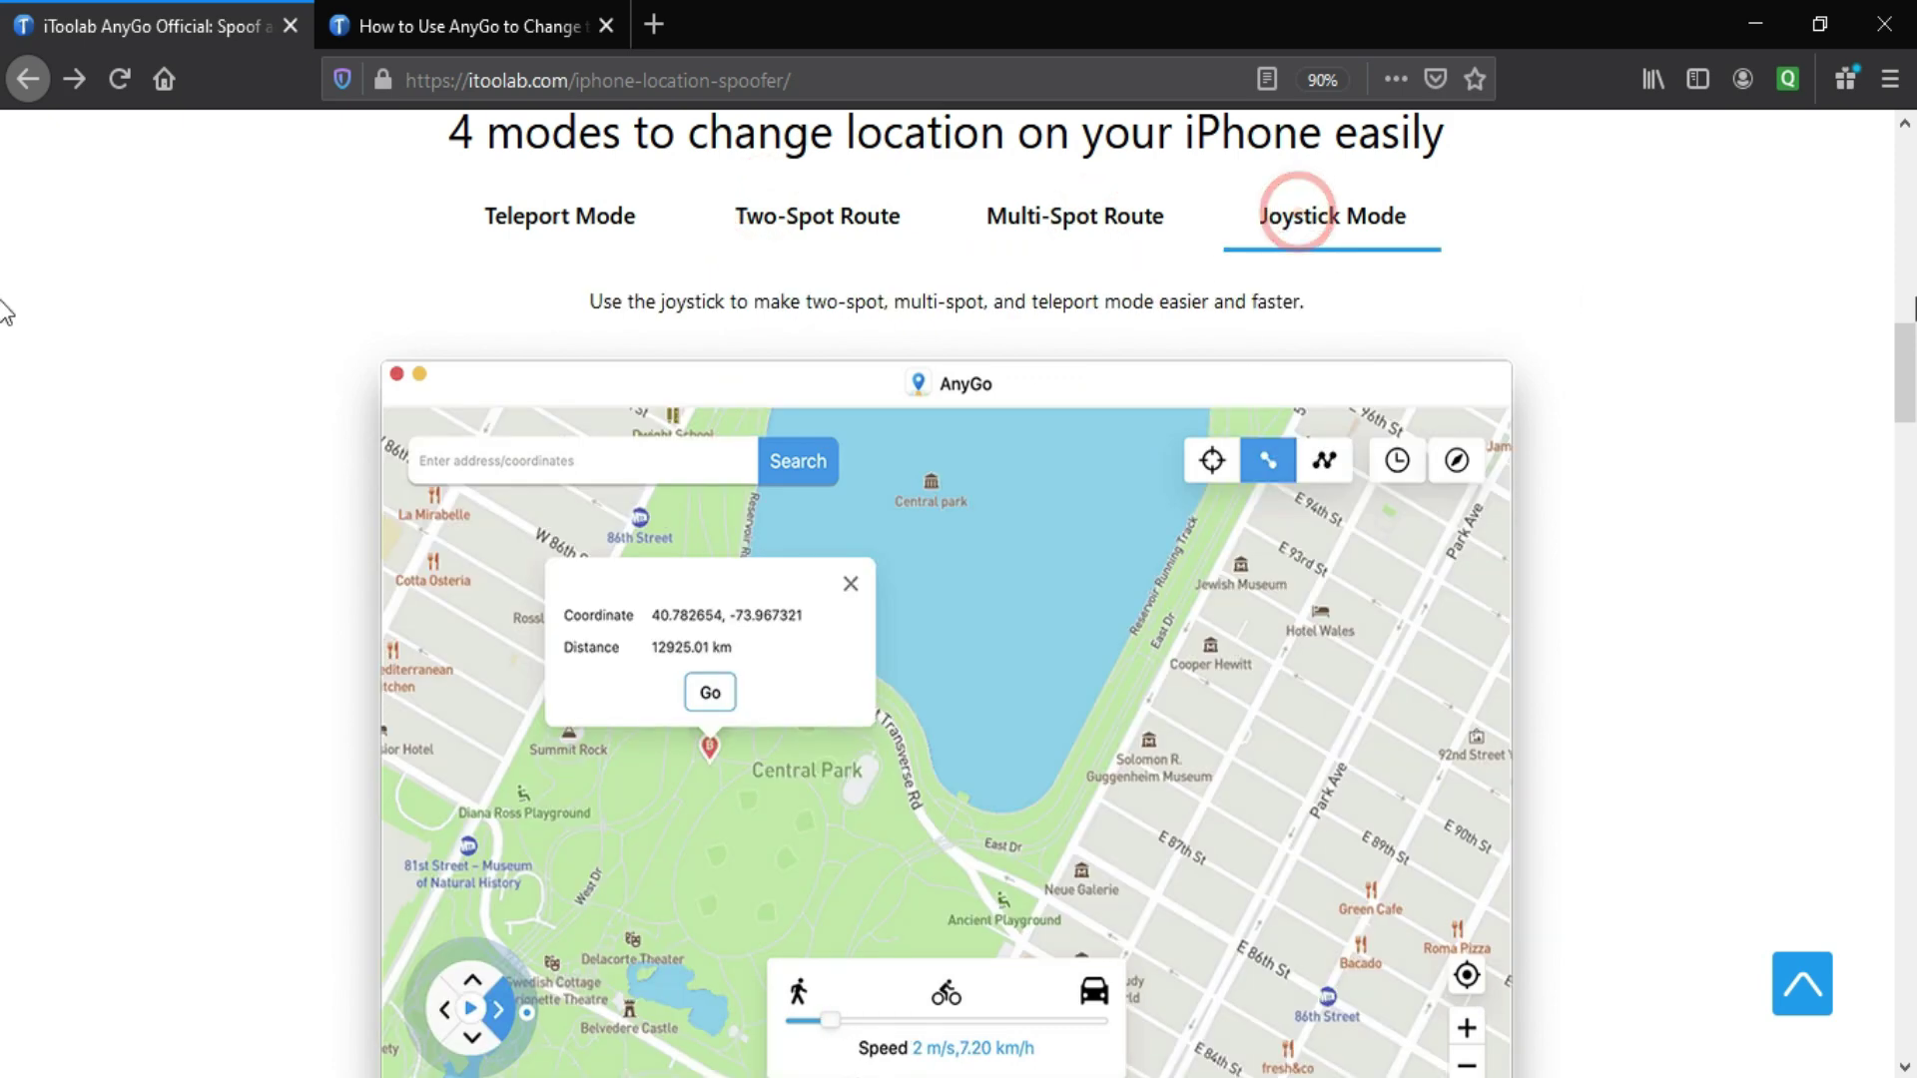
pyautogui.scroll(-15, 5, 384)
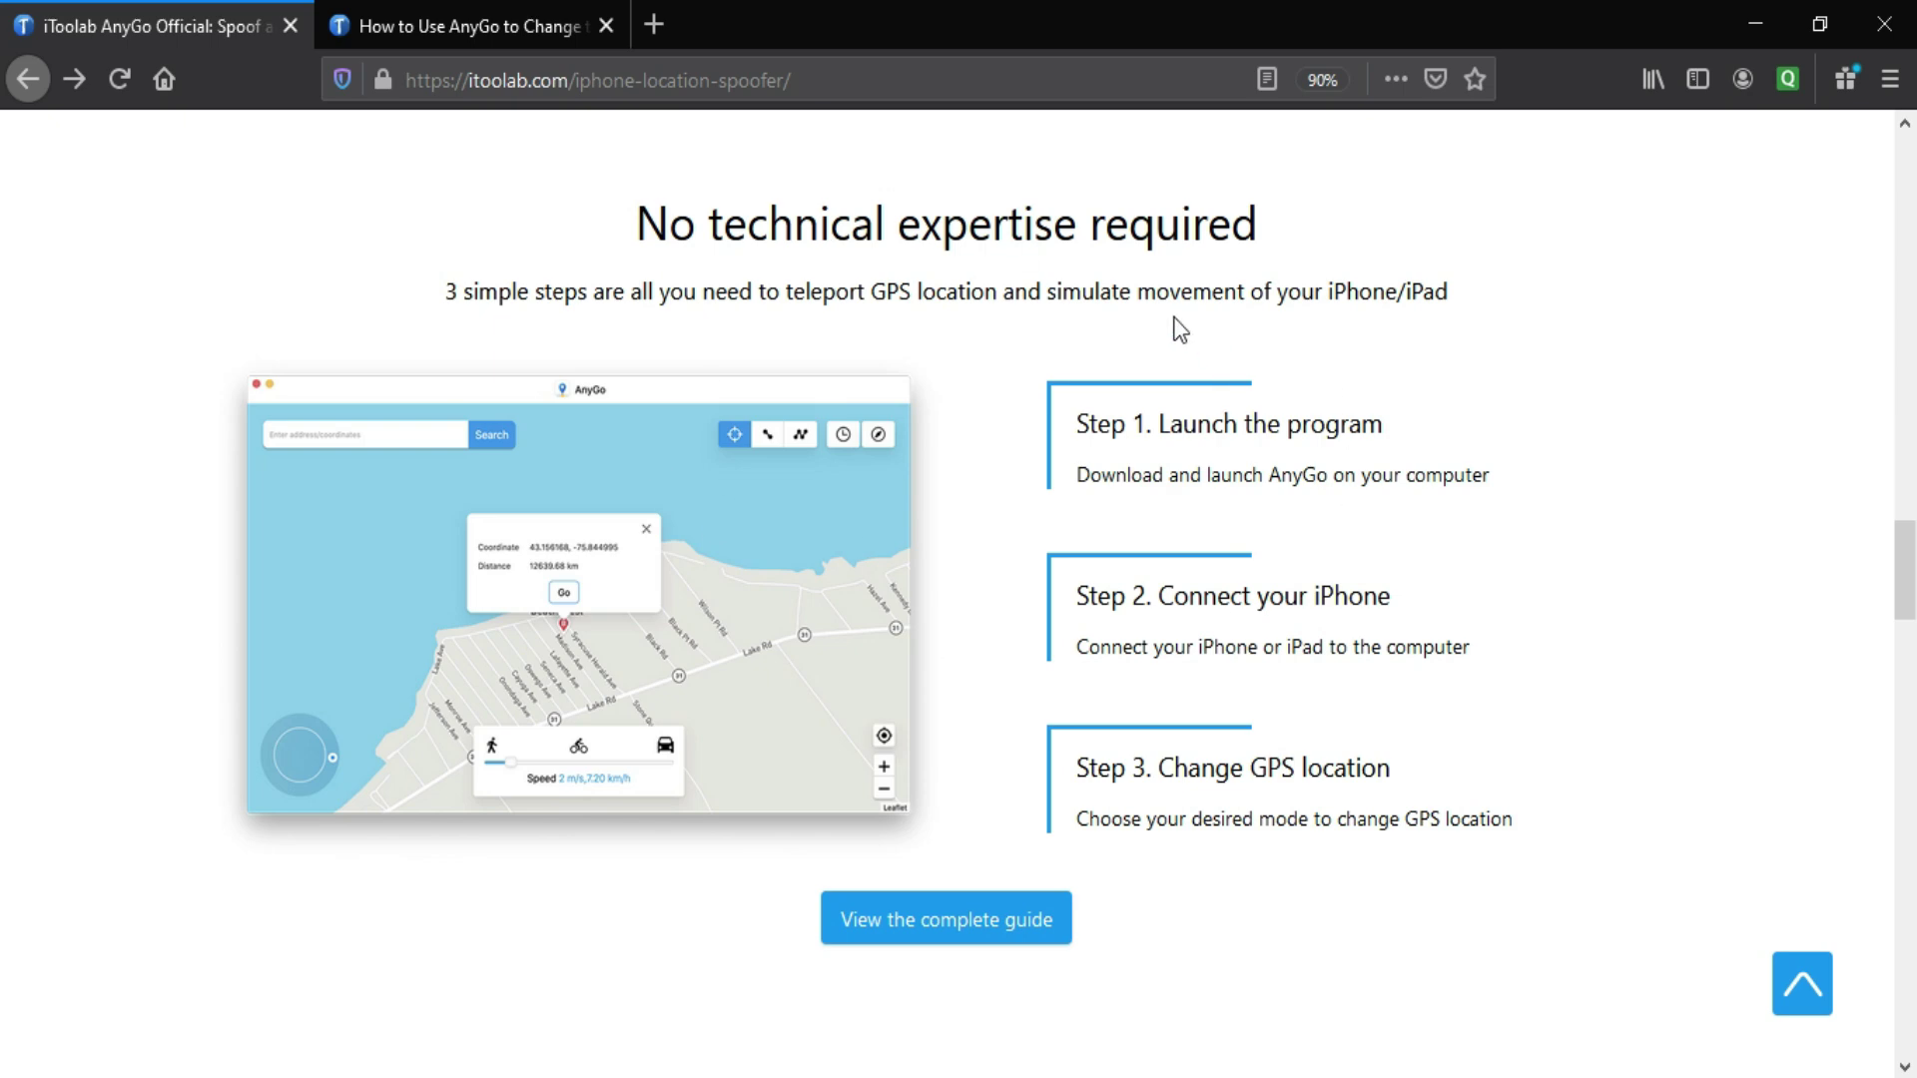
pyautogui.scroll(-9, 5, 566)
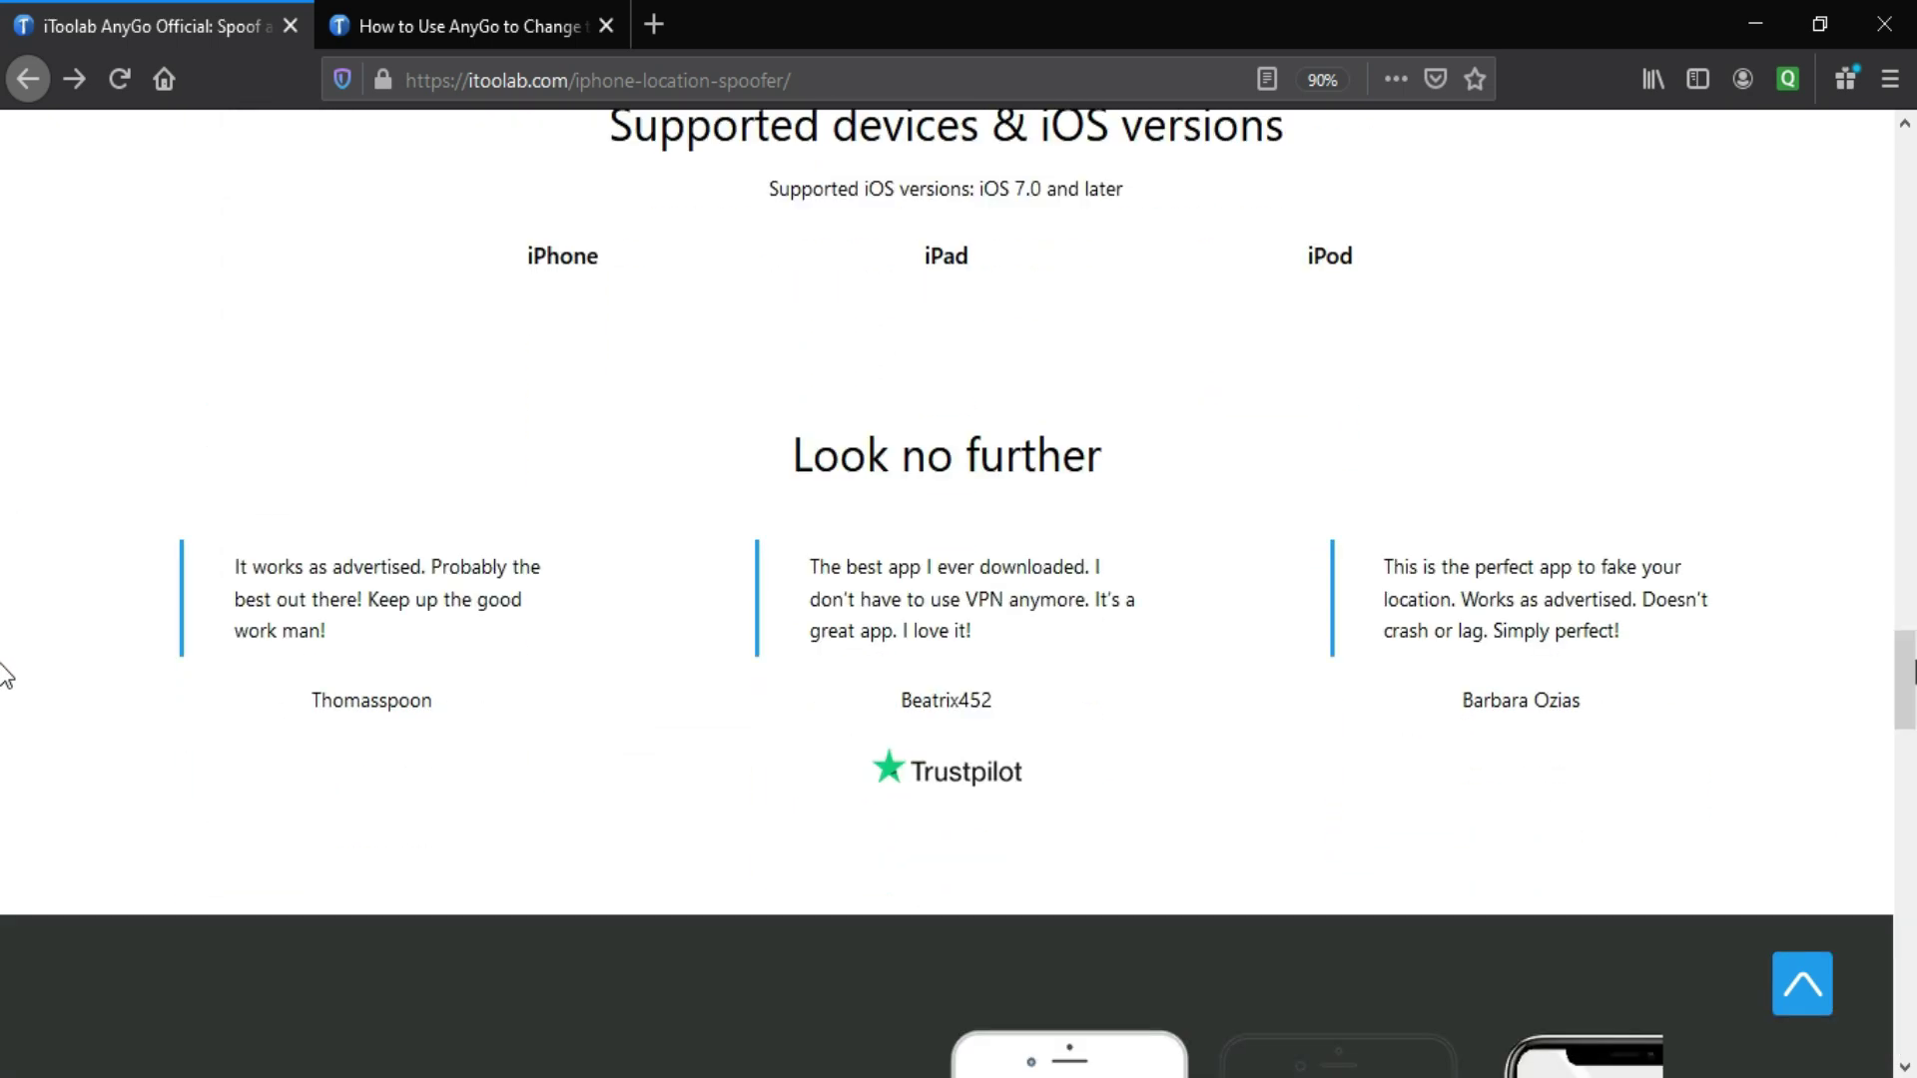
# Review the supported iPhone, iPad and iPod model lists, then continue the AnyGo installation.
pyautogui.click(560, 257)
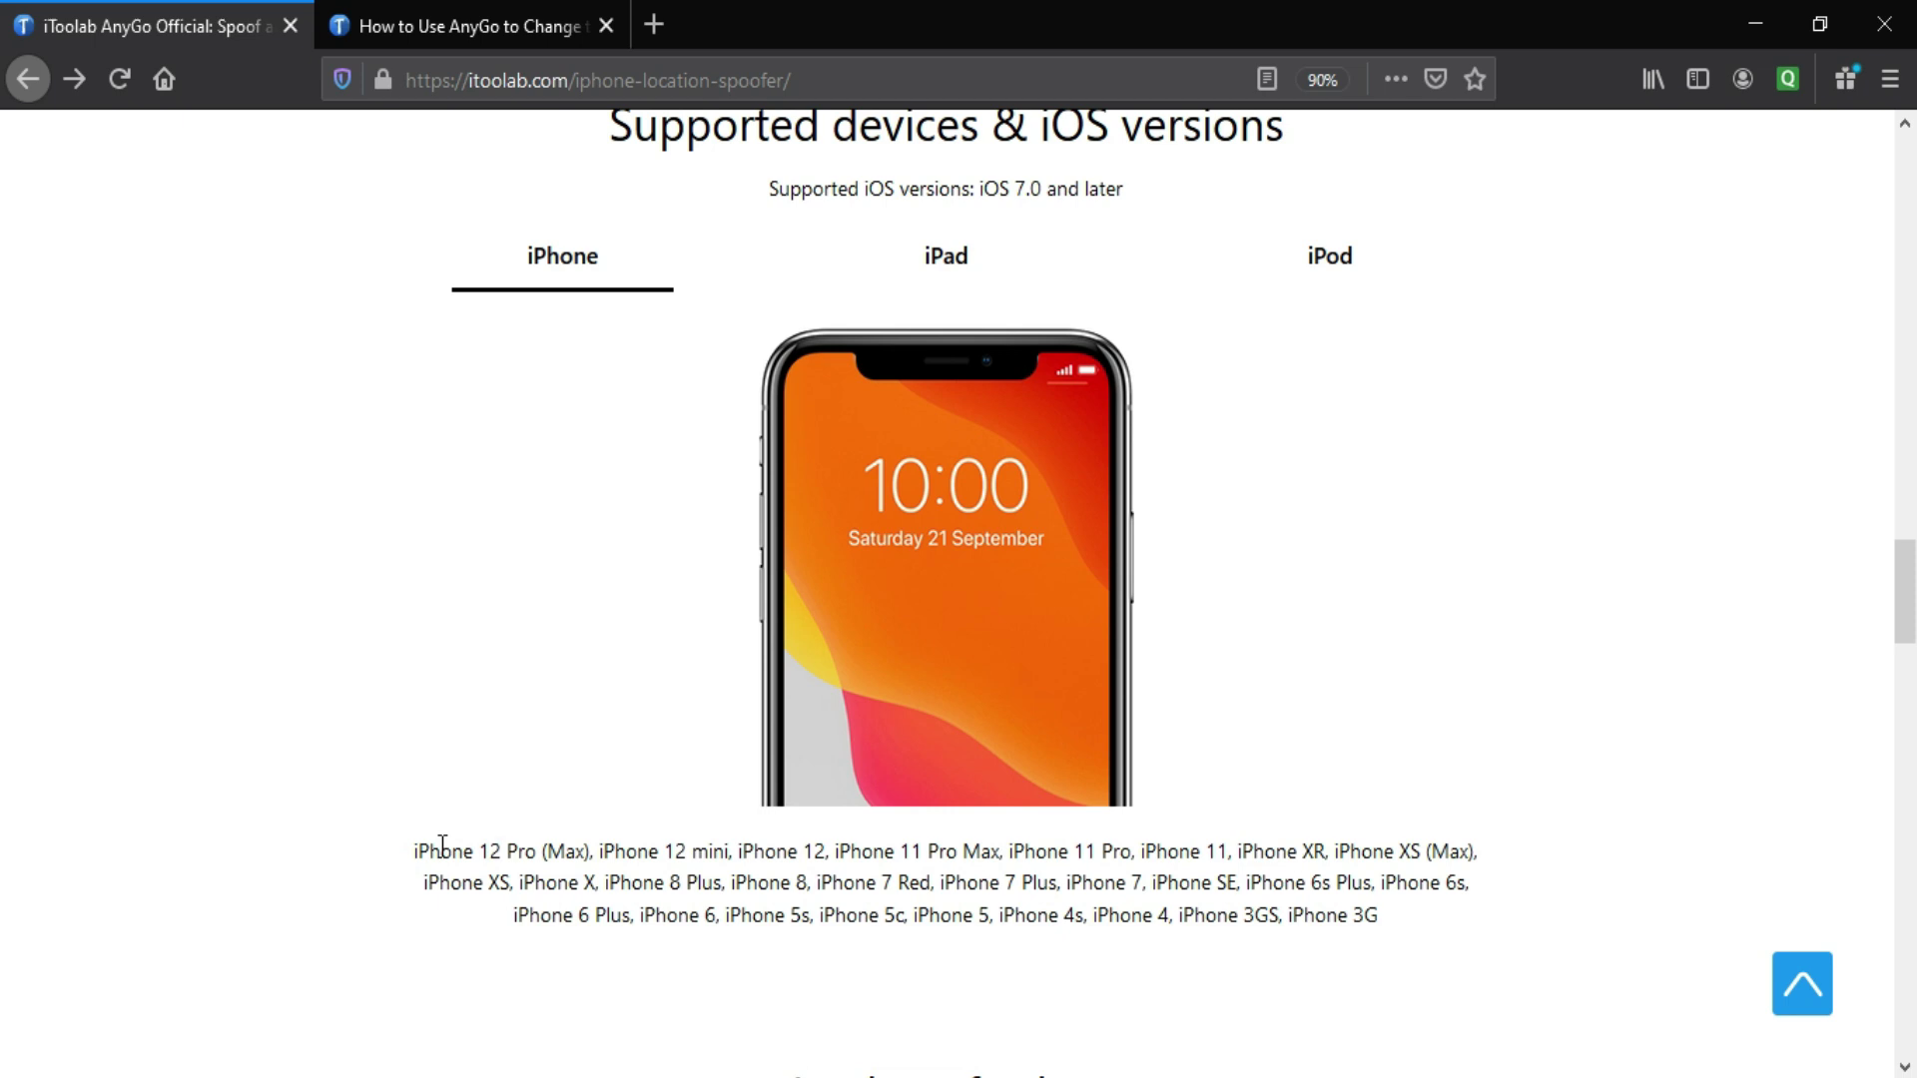
pyautogui.moveTo(569, 881); pyautogui.dragTo(1490, 932)
pyautogui.click(1468, 893)
pyautogui.click(966, 283)
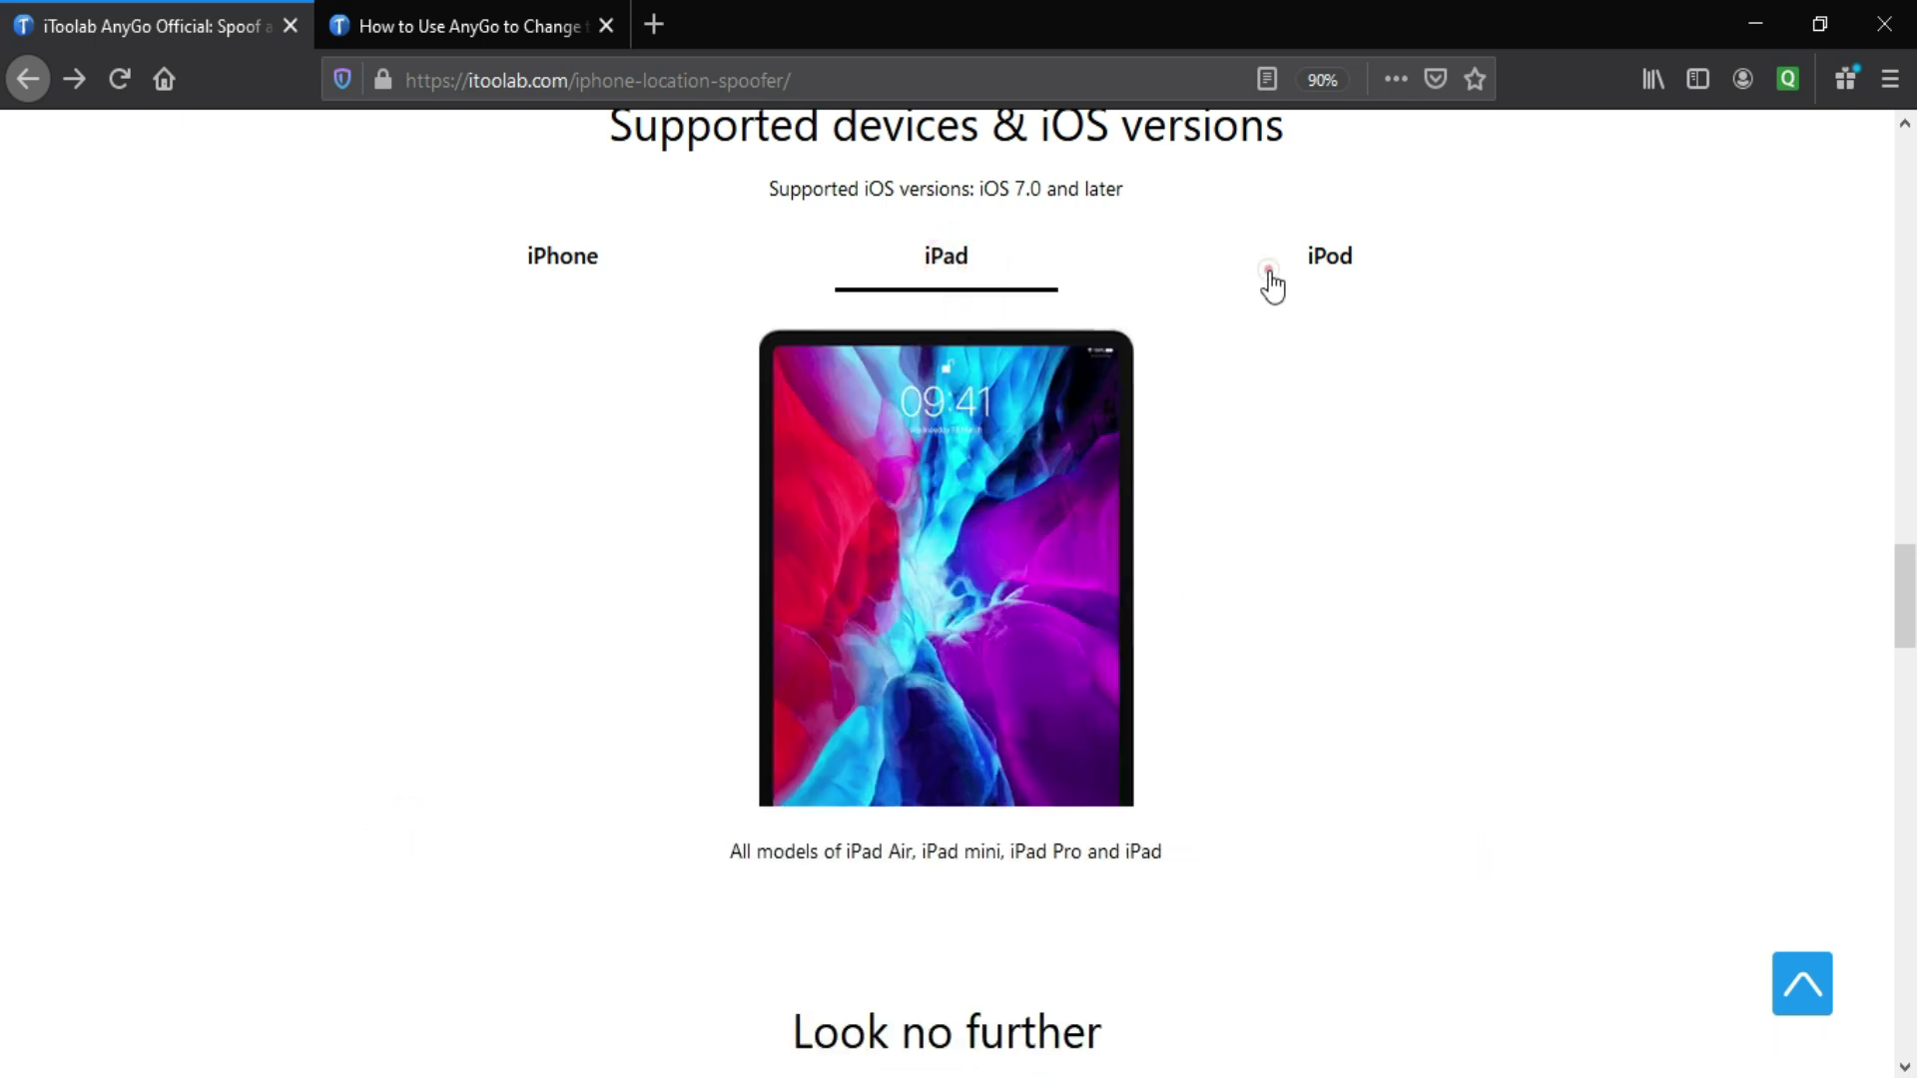
pyautogui.click(1271, 283)
pyautogui.moveTo(1904, 559); pyautogui.dragTo(1892, 149)
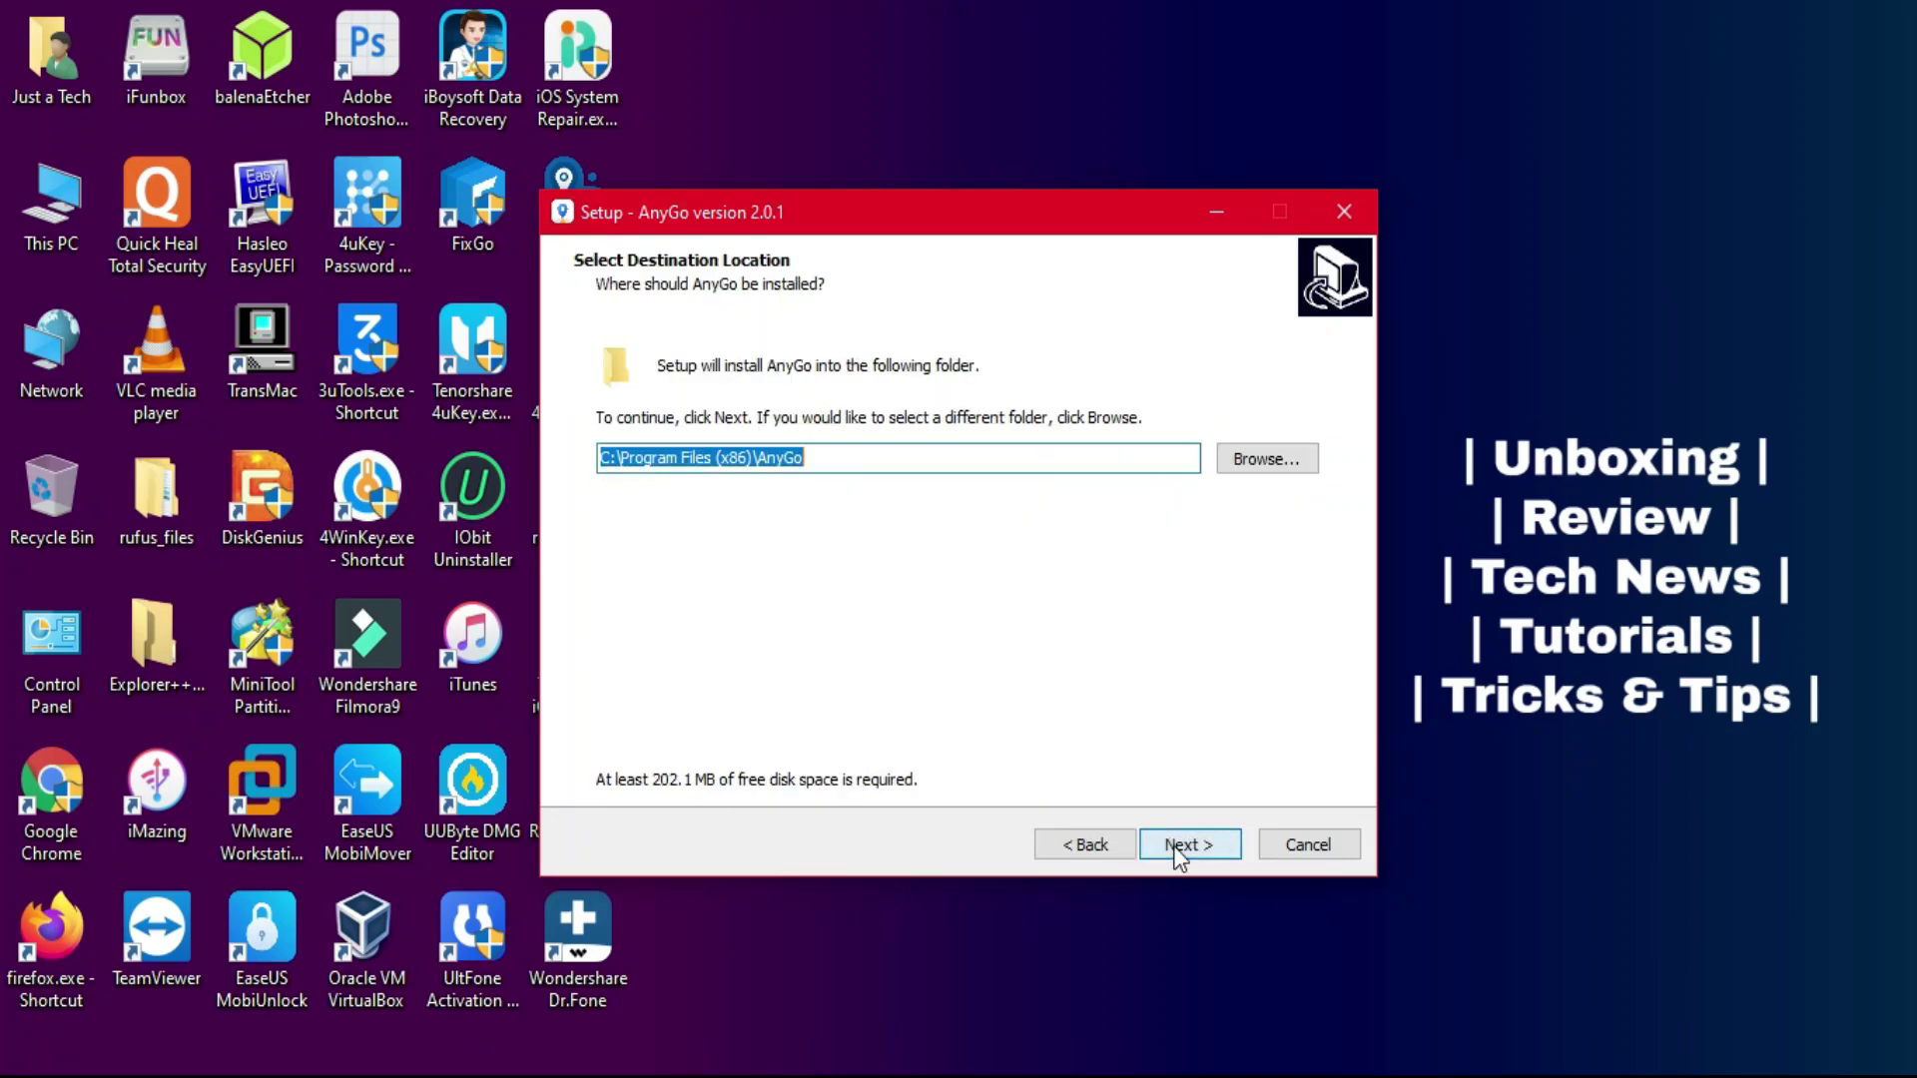
pyautogui.click(1180, 847)
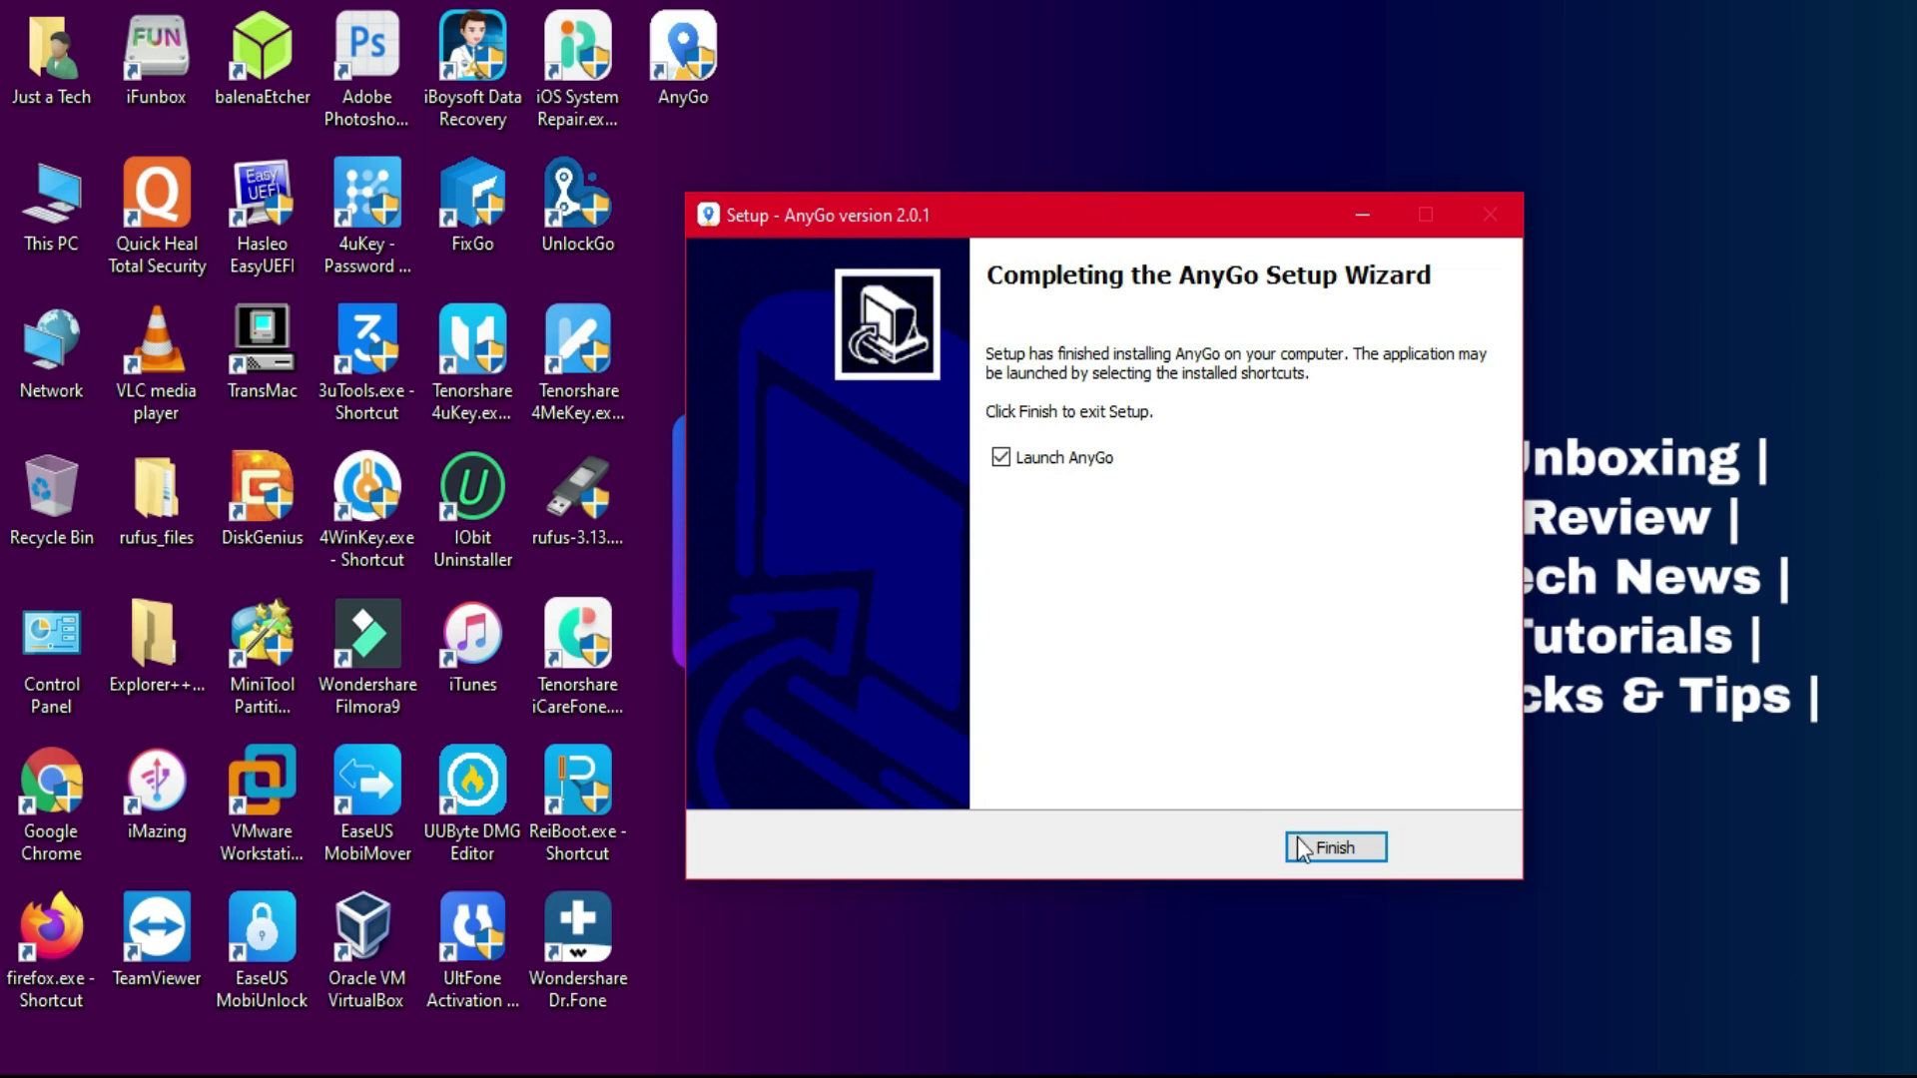
# Launch AnyGo from the finished installer, start it, and move its window left.
pyautogui.click(1301, 850)
pyautogui.click(440, 629)
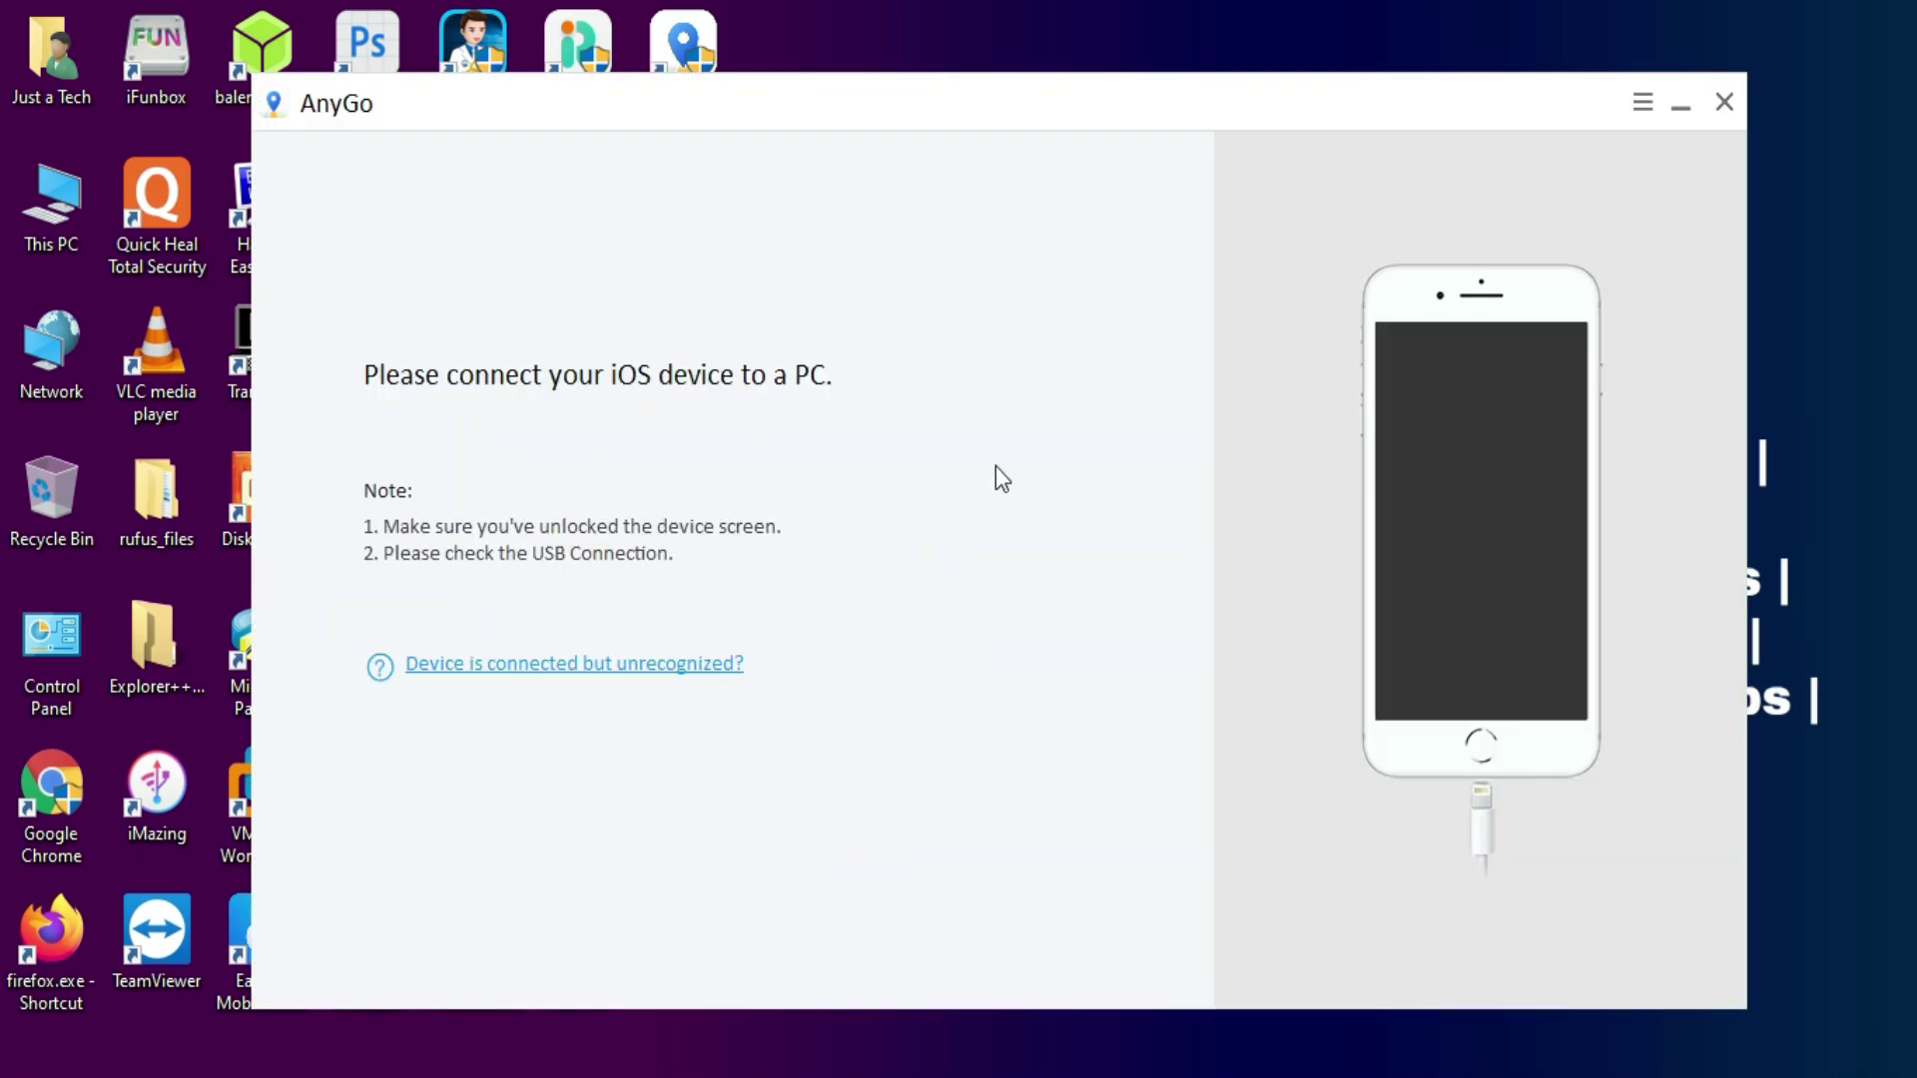
pyautogui.moveTo(1108, 102); pyautogui.dragTo(860, 128)
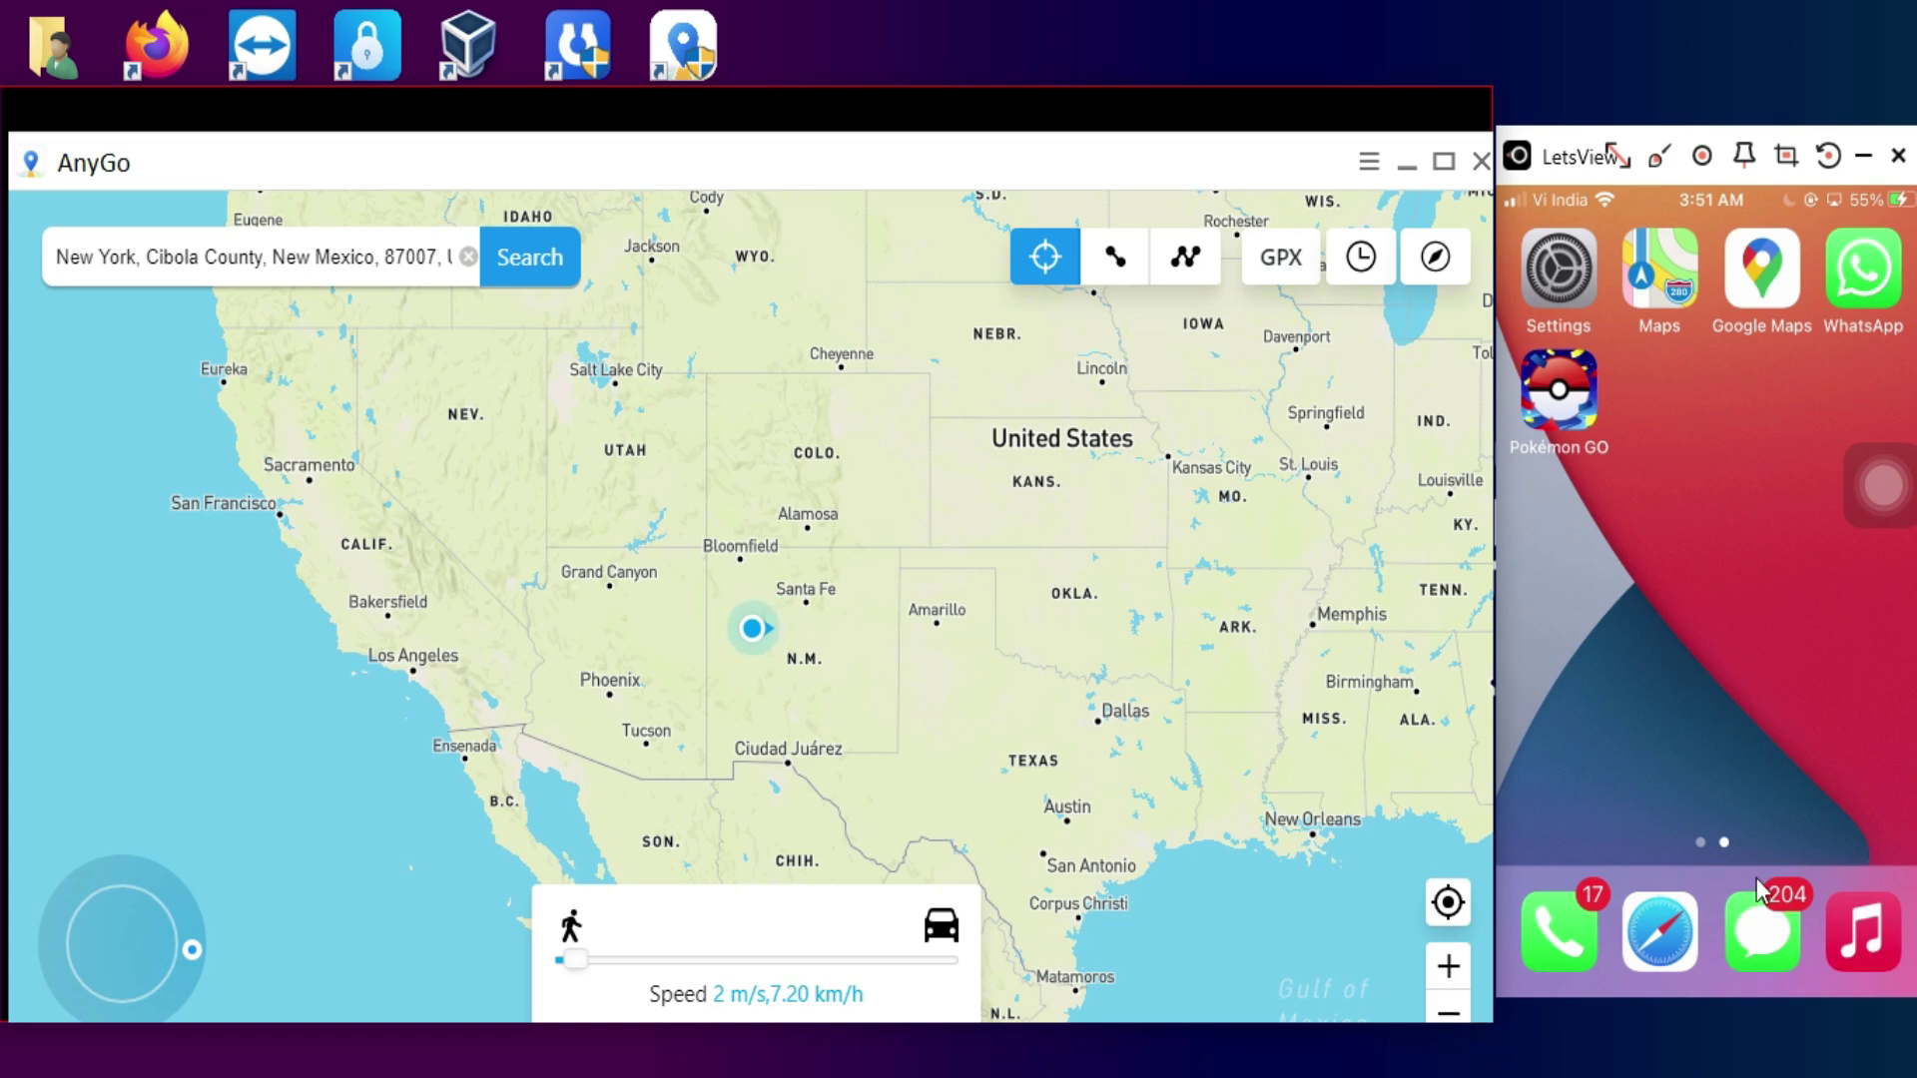
pyautogui.moveTo(1083, 650); pyautogui.dragTo(877, 800)
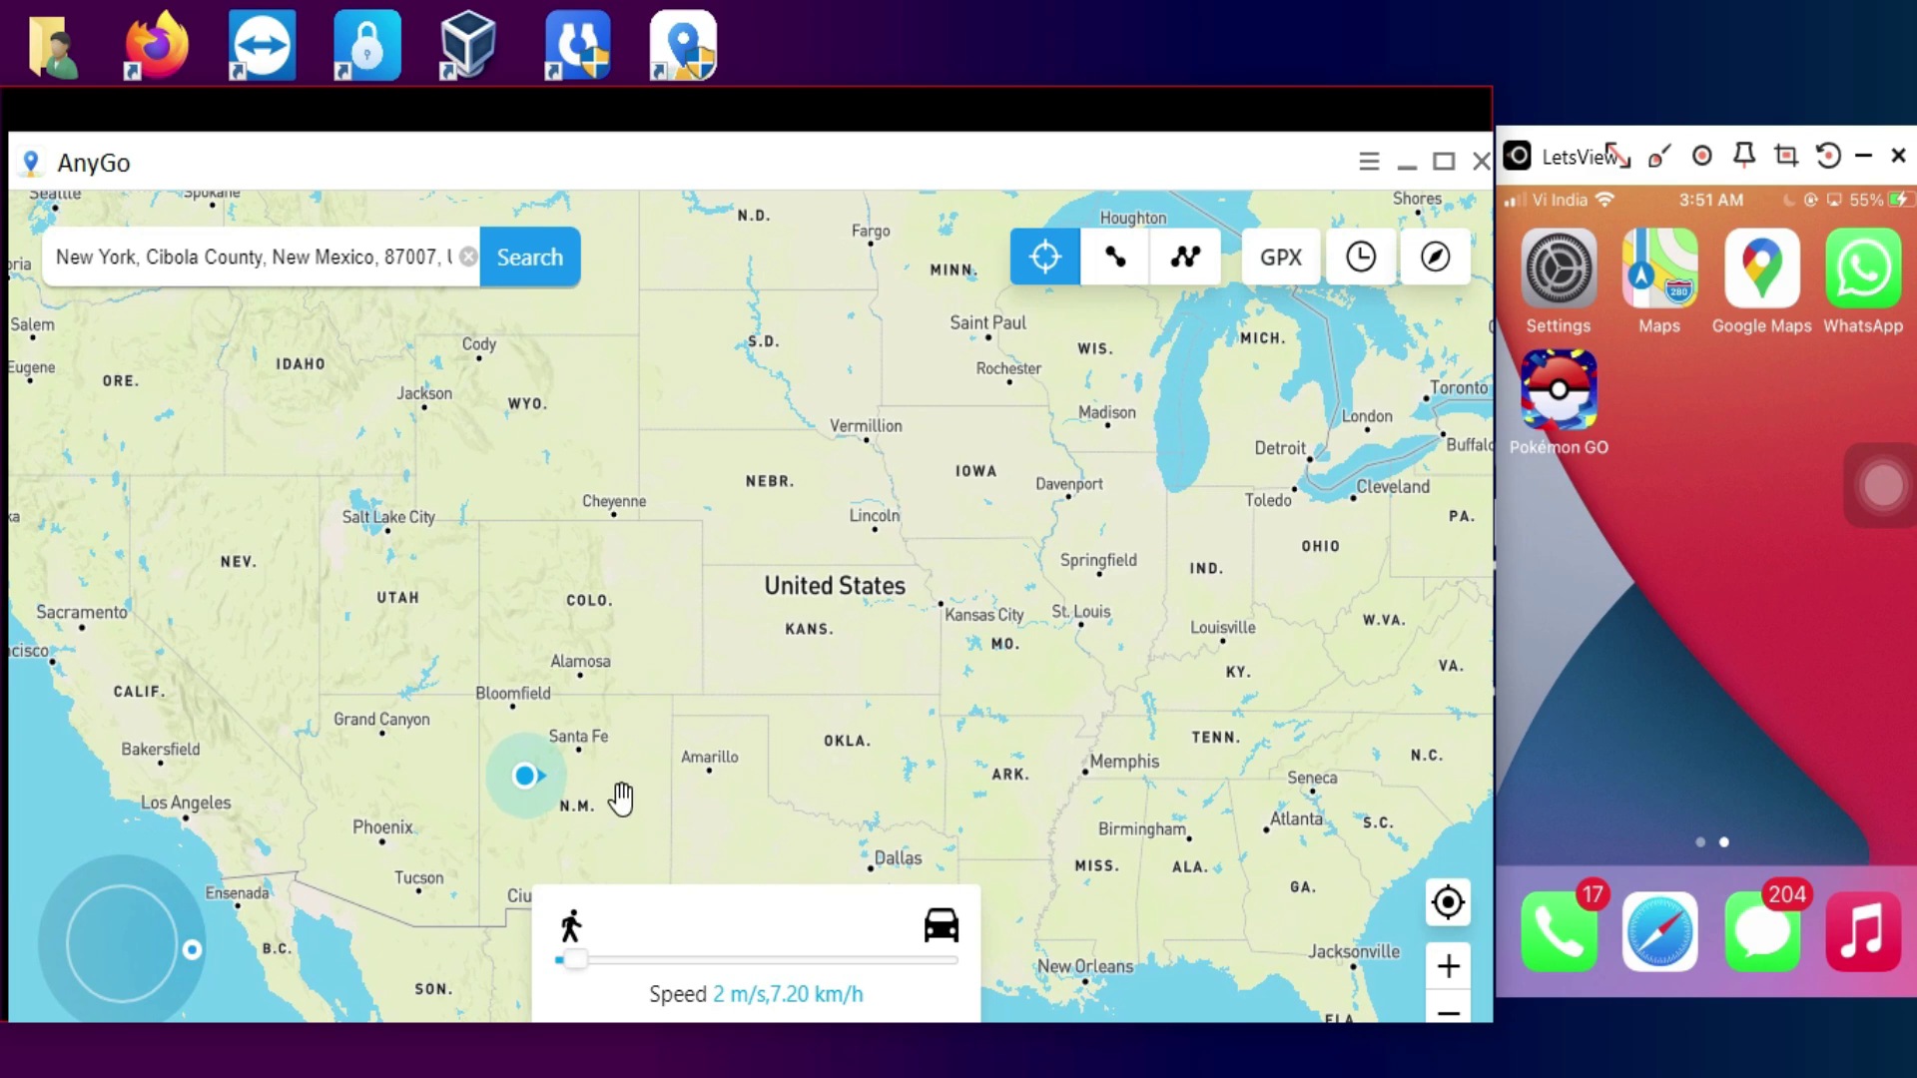
pyautogui.moveTo(620, 795)
pyautogui.mouseDown()
pyautogui.moveTo(711, 701)
pyautogui.moveTo(797, 672)
pyautogui.mouseUp()
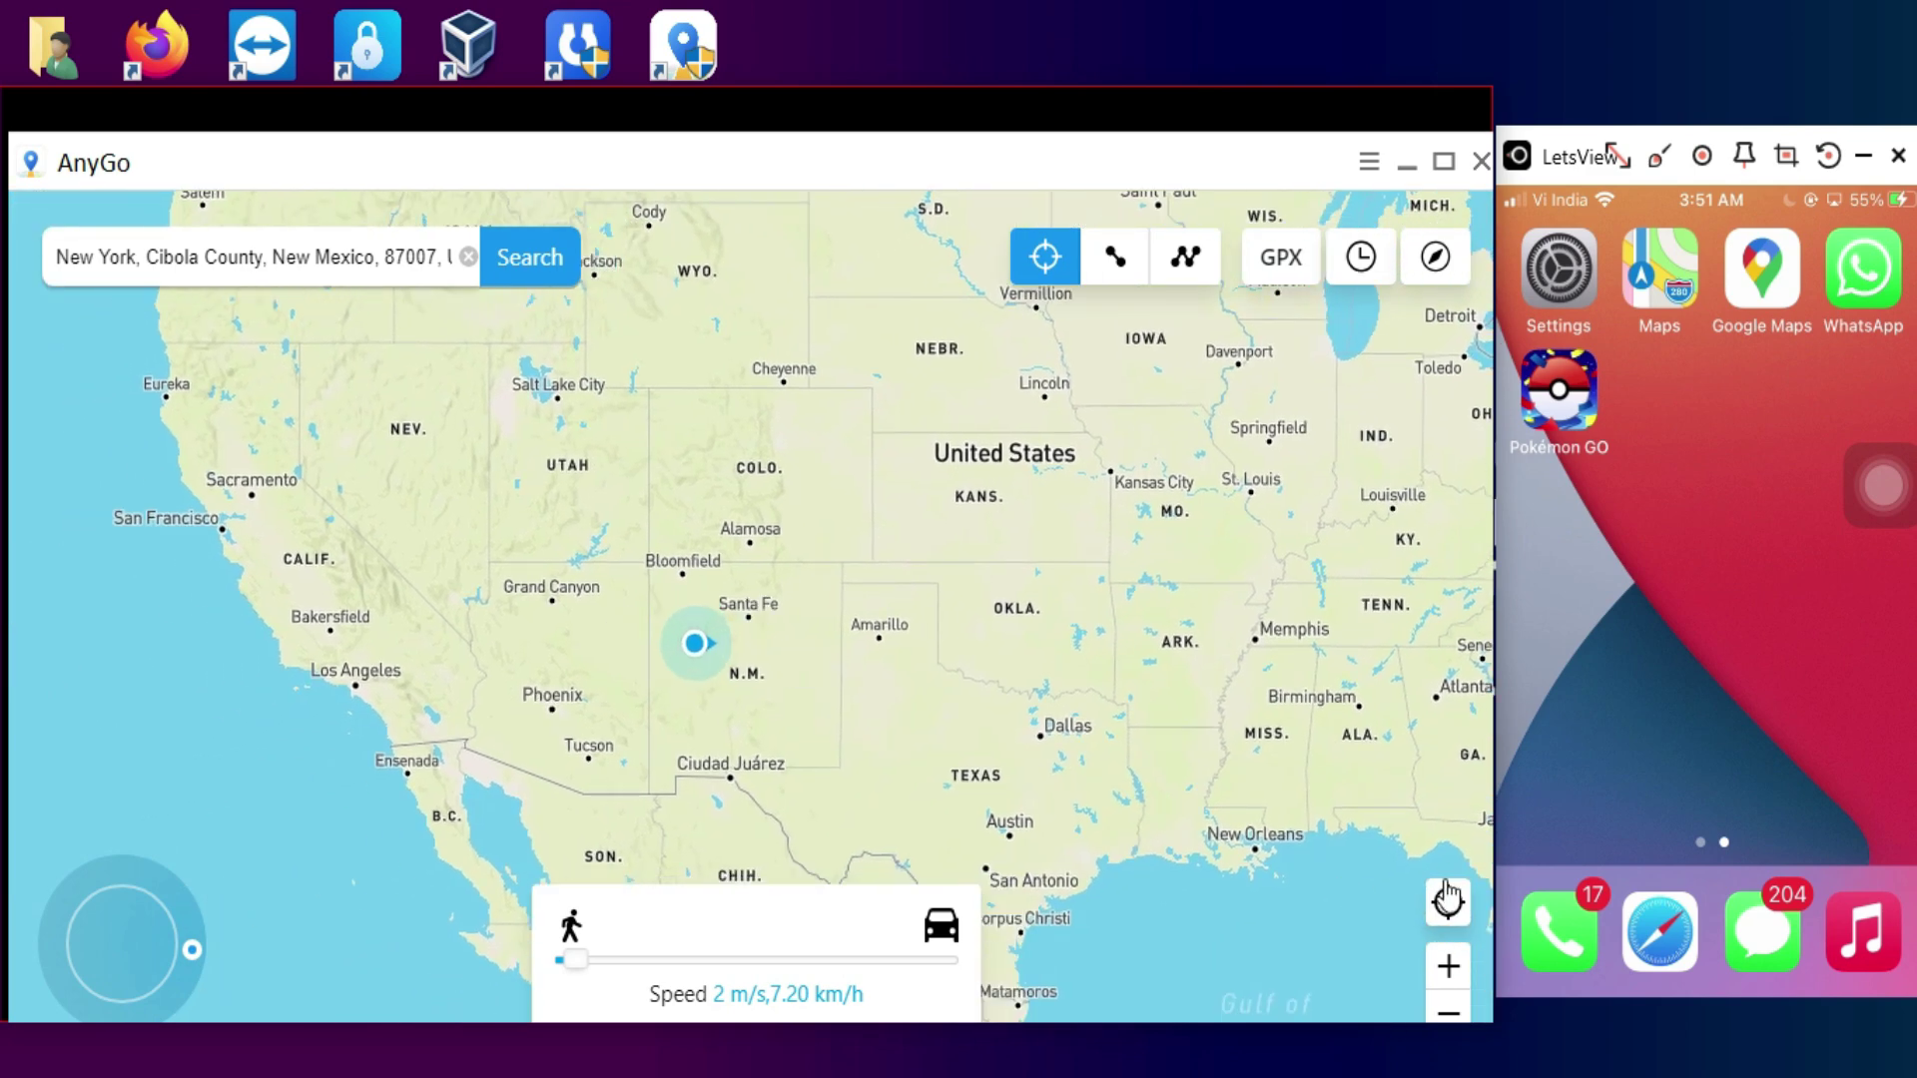
pyautogui.click(1105, 245)
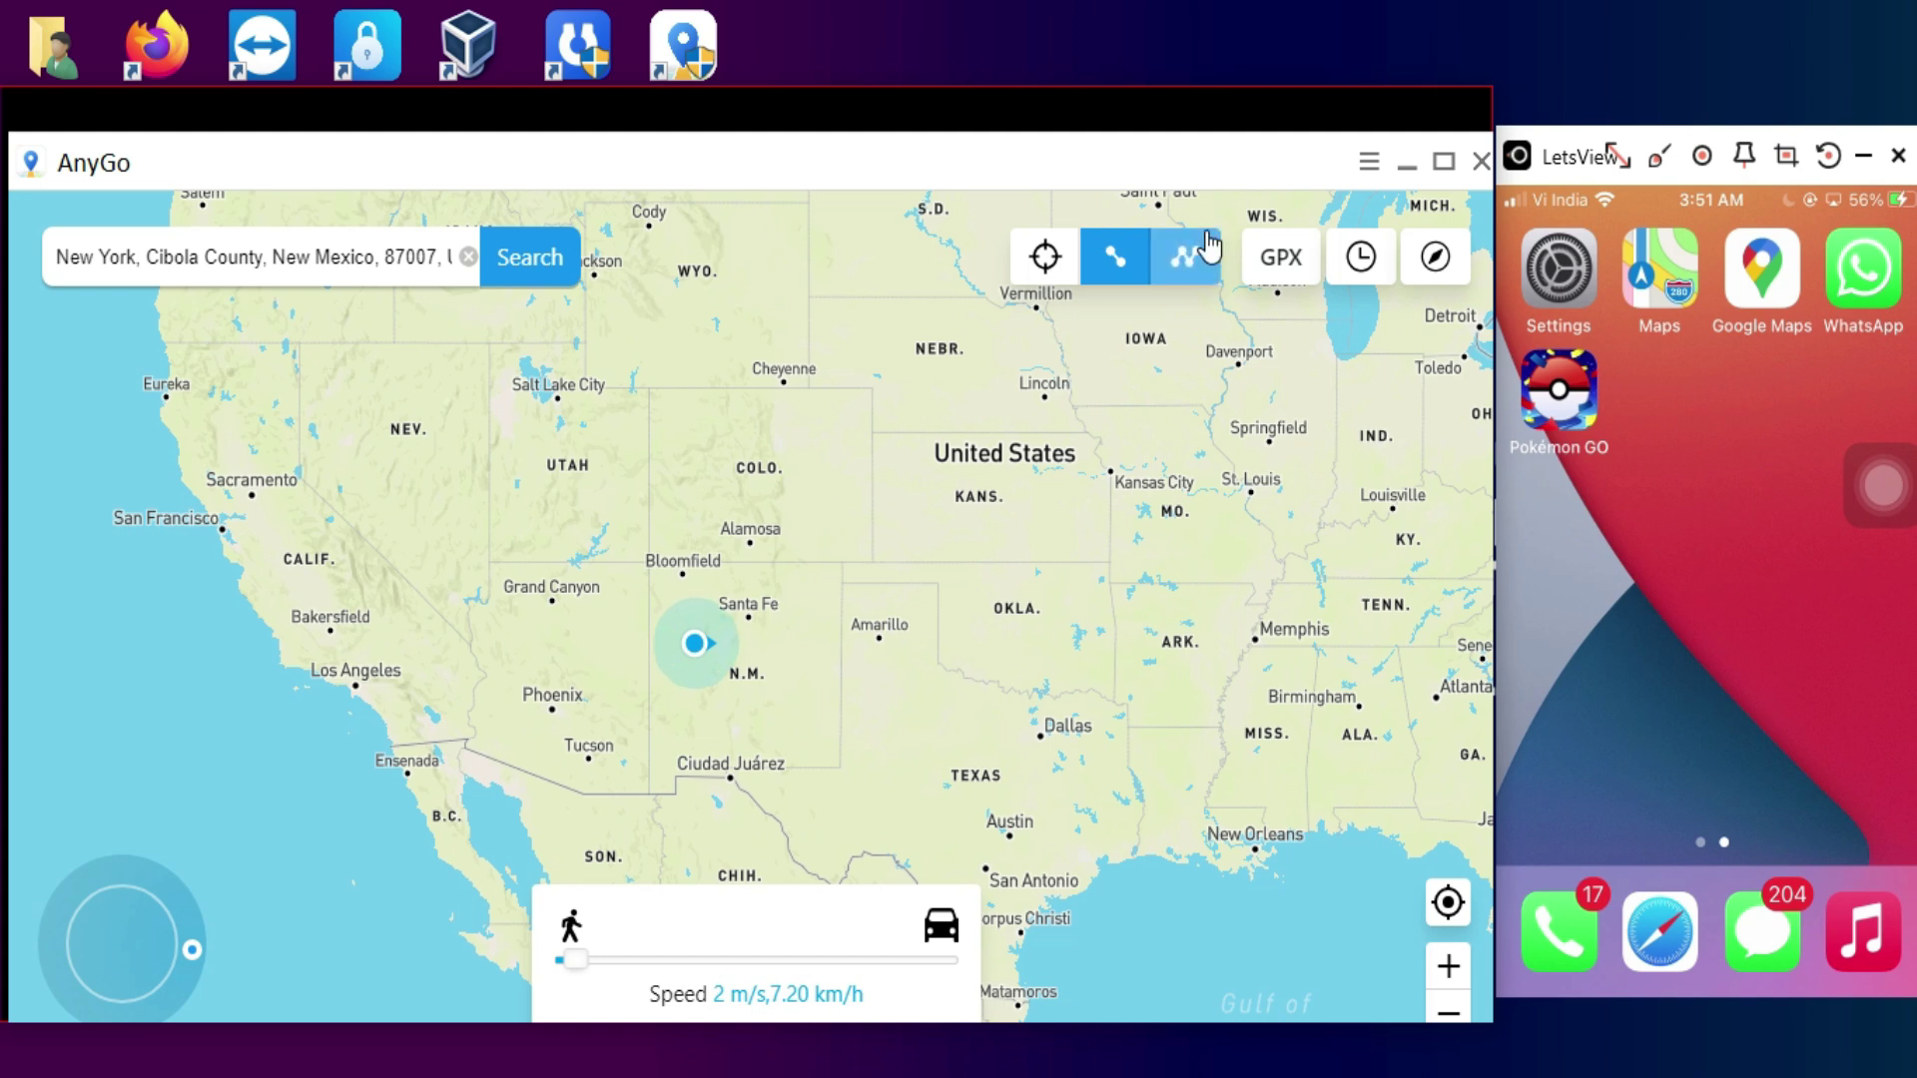
pyautogui.click(1189, 256)
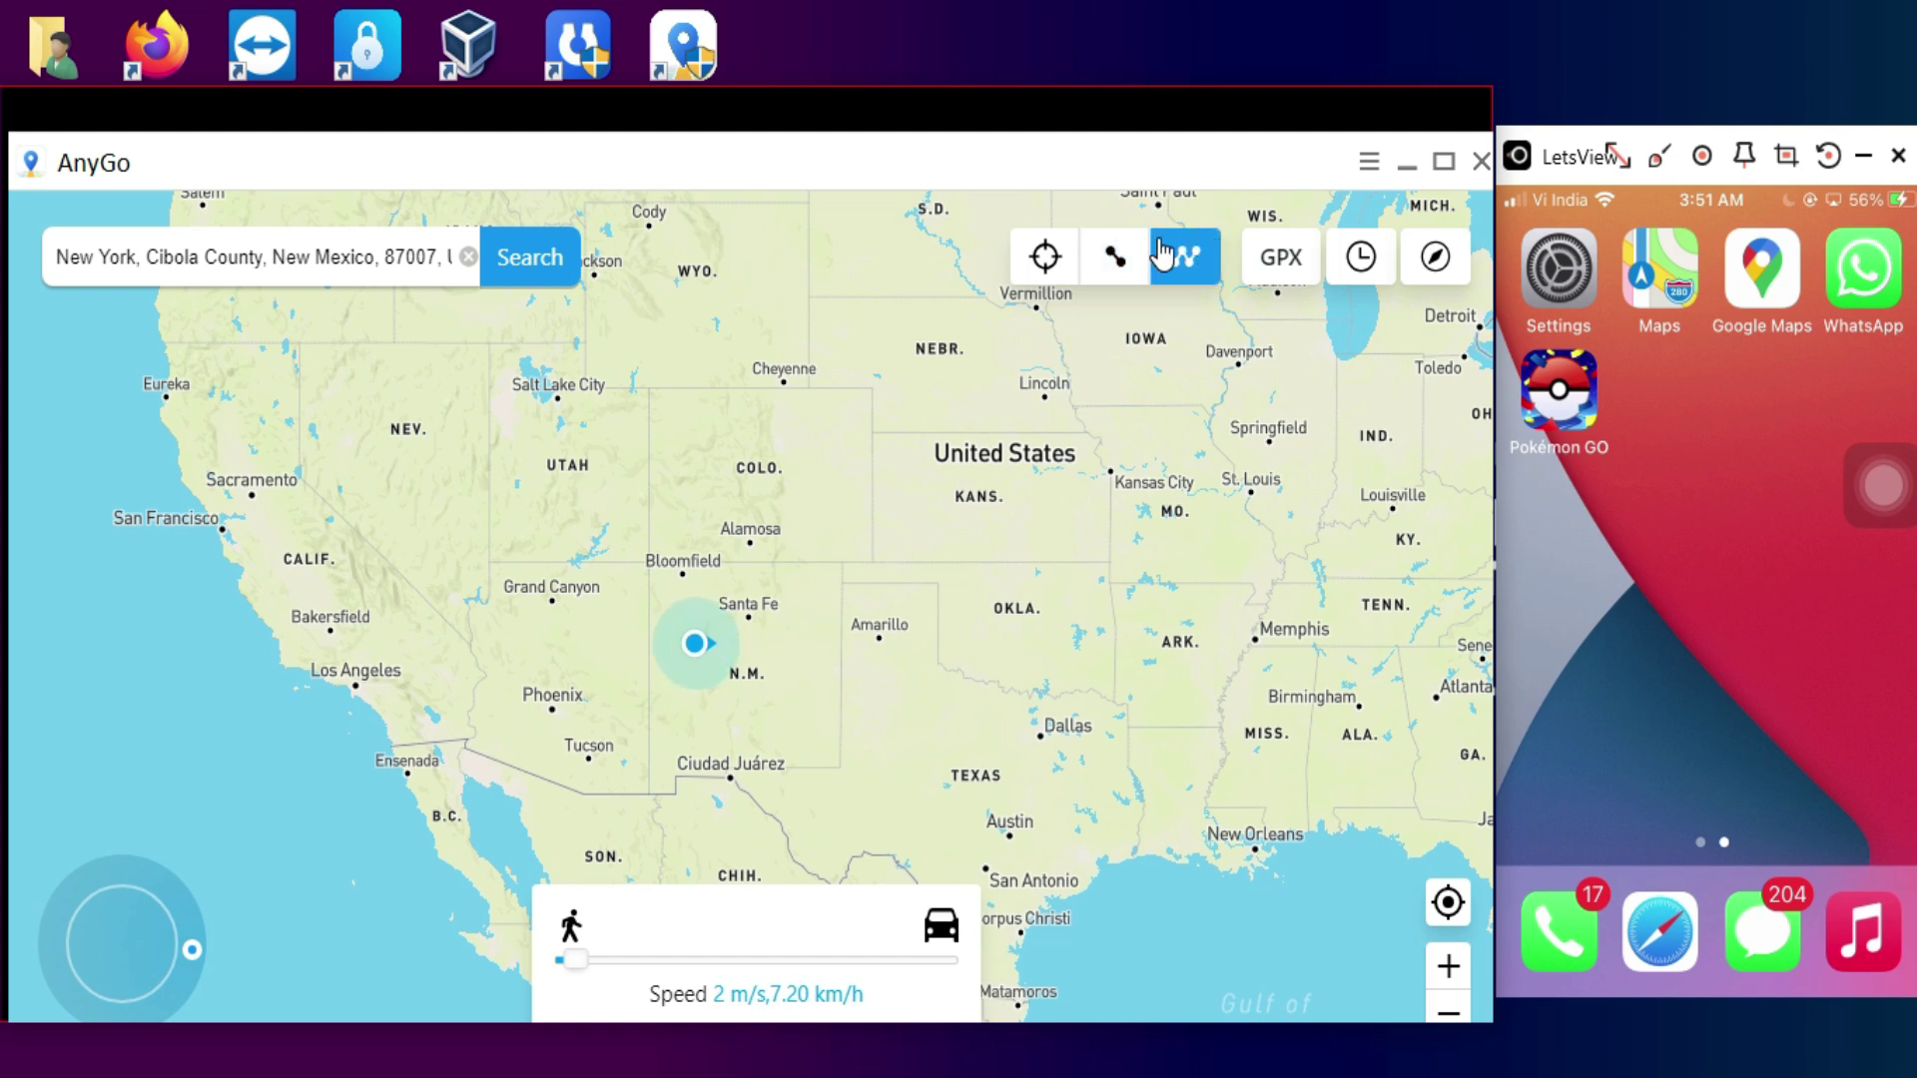
pyautogui.click(1042, 247)
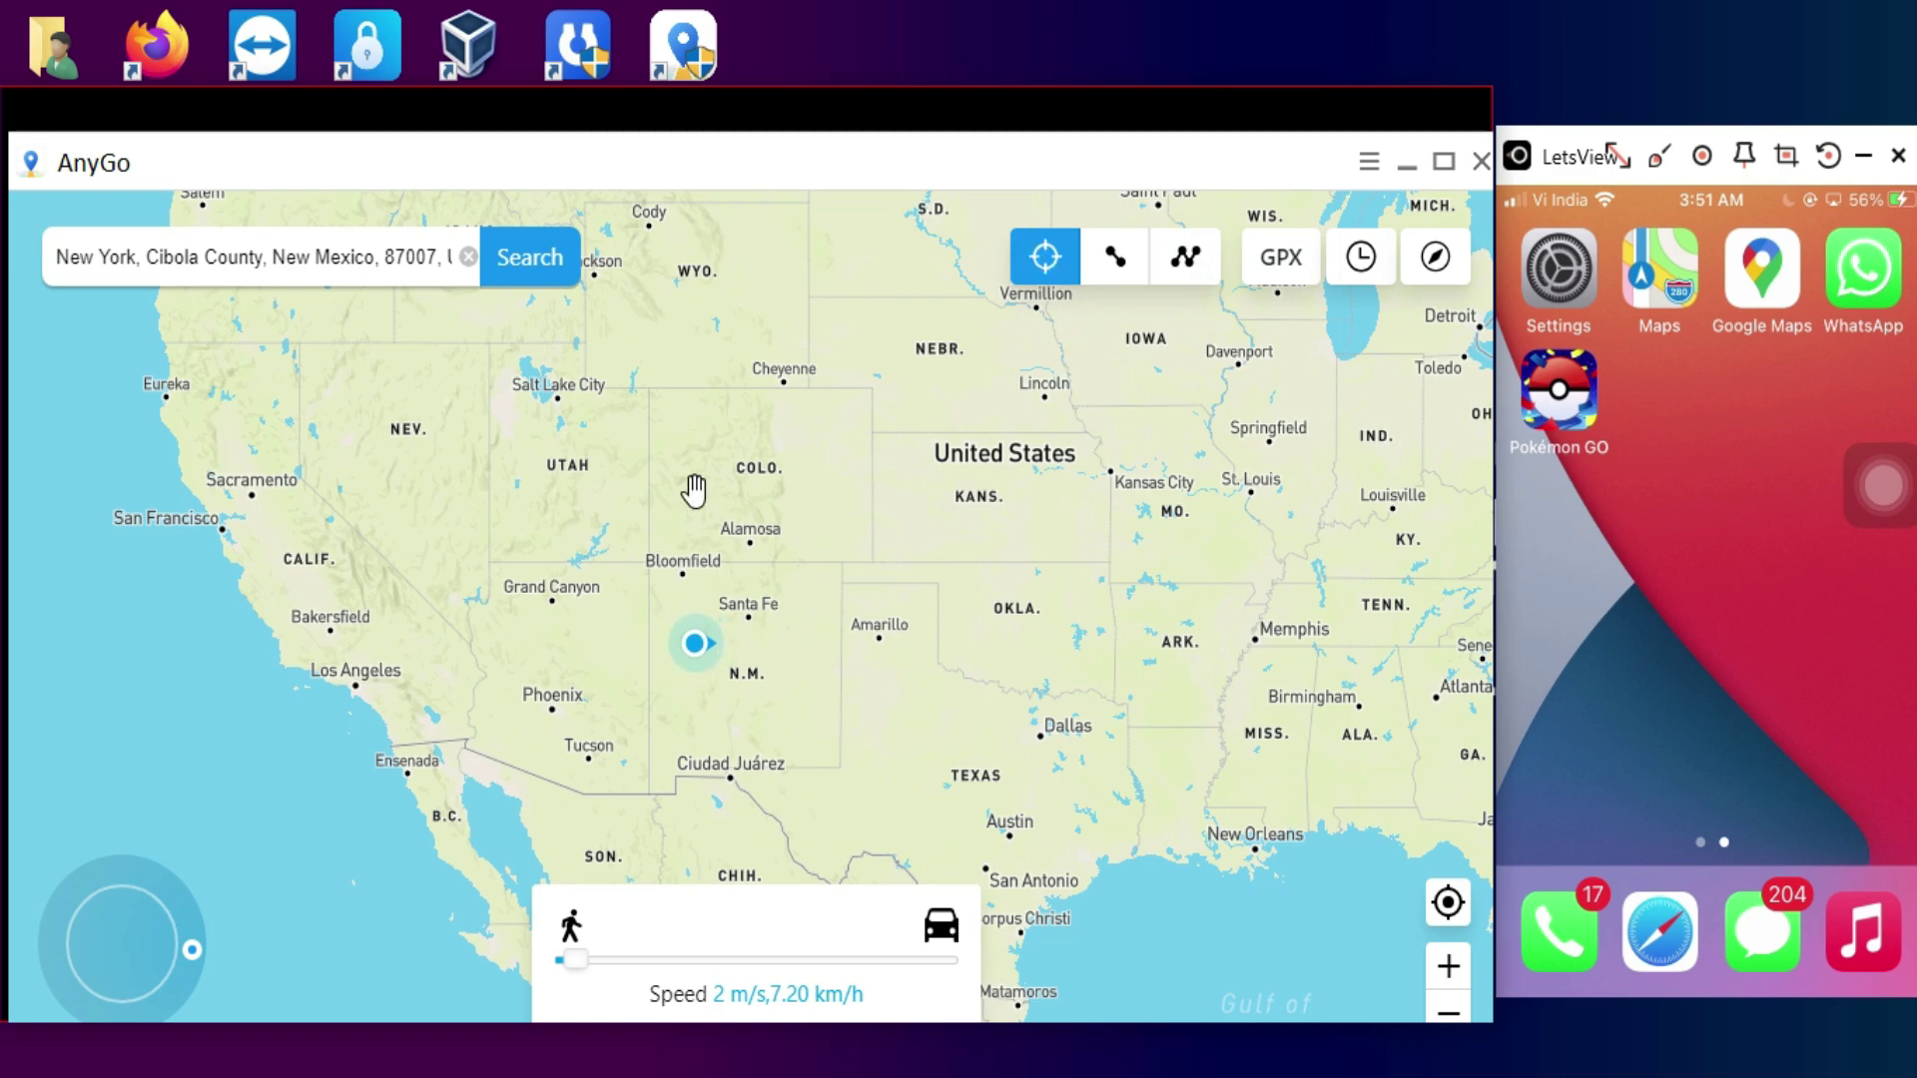
pyautogui.moveTo(895, 532)
pyautogui.mouseDown()
pyautogui.moveTo(740, 753)
pyautogui.moveTo(668, 672)
pyautogui.moveTo(685, 530)
pyautogui.moveTo(836, 696)
pyautogui.moveTo(903, 312)
pyautogui.mouseUp()
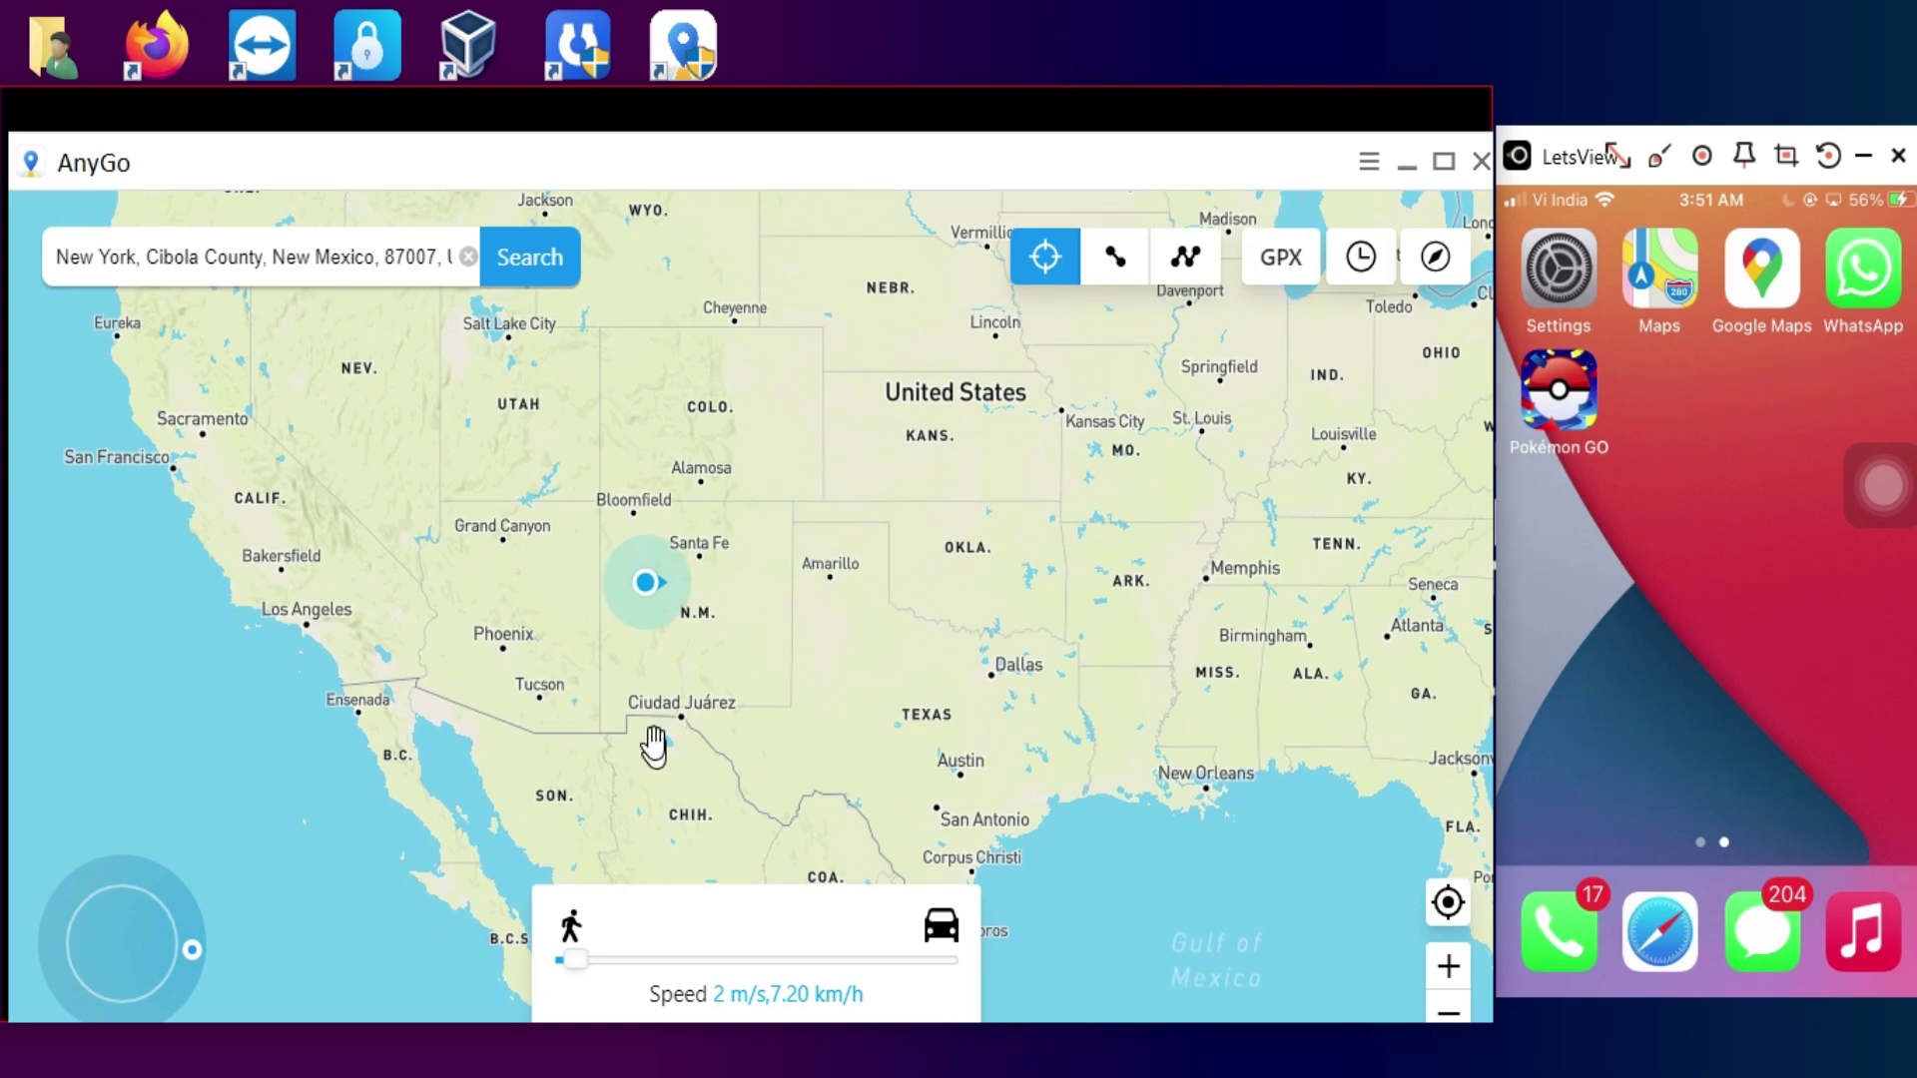
# Recentre the map on the current location and zoom out to a regional view.
pyautogui.click(1448, 903)
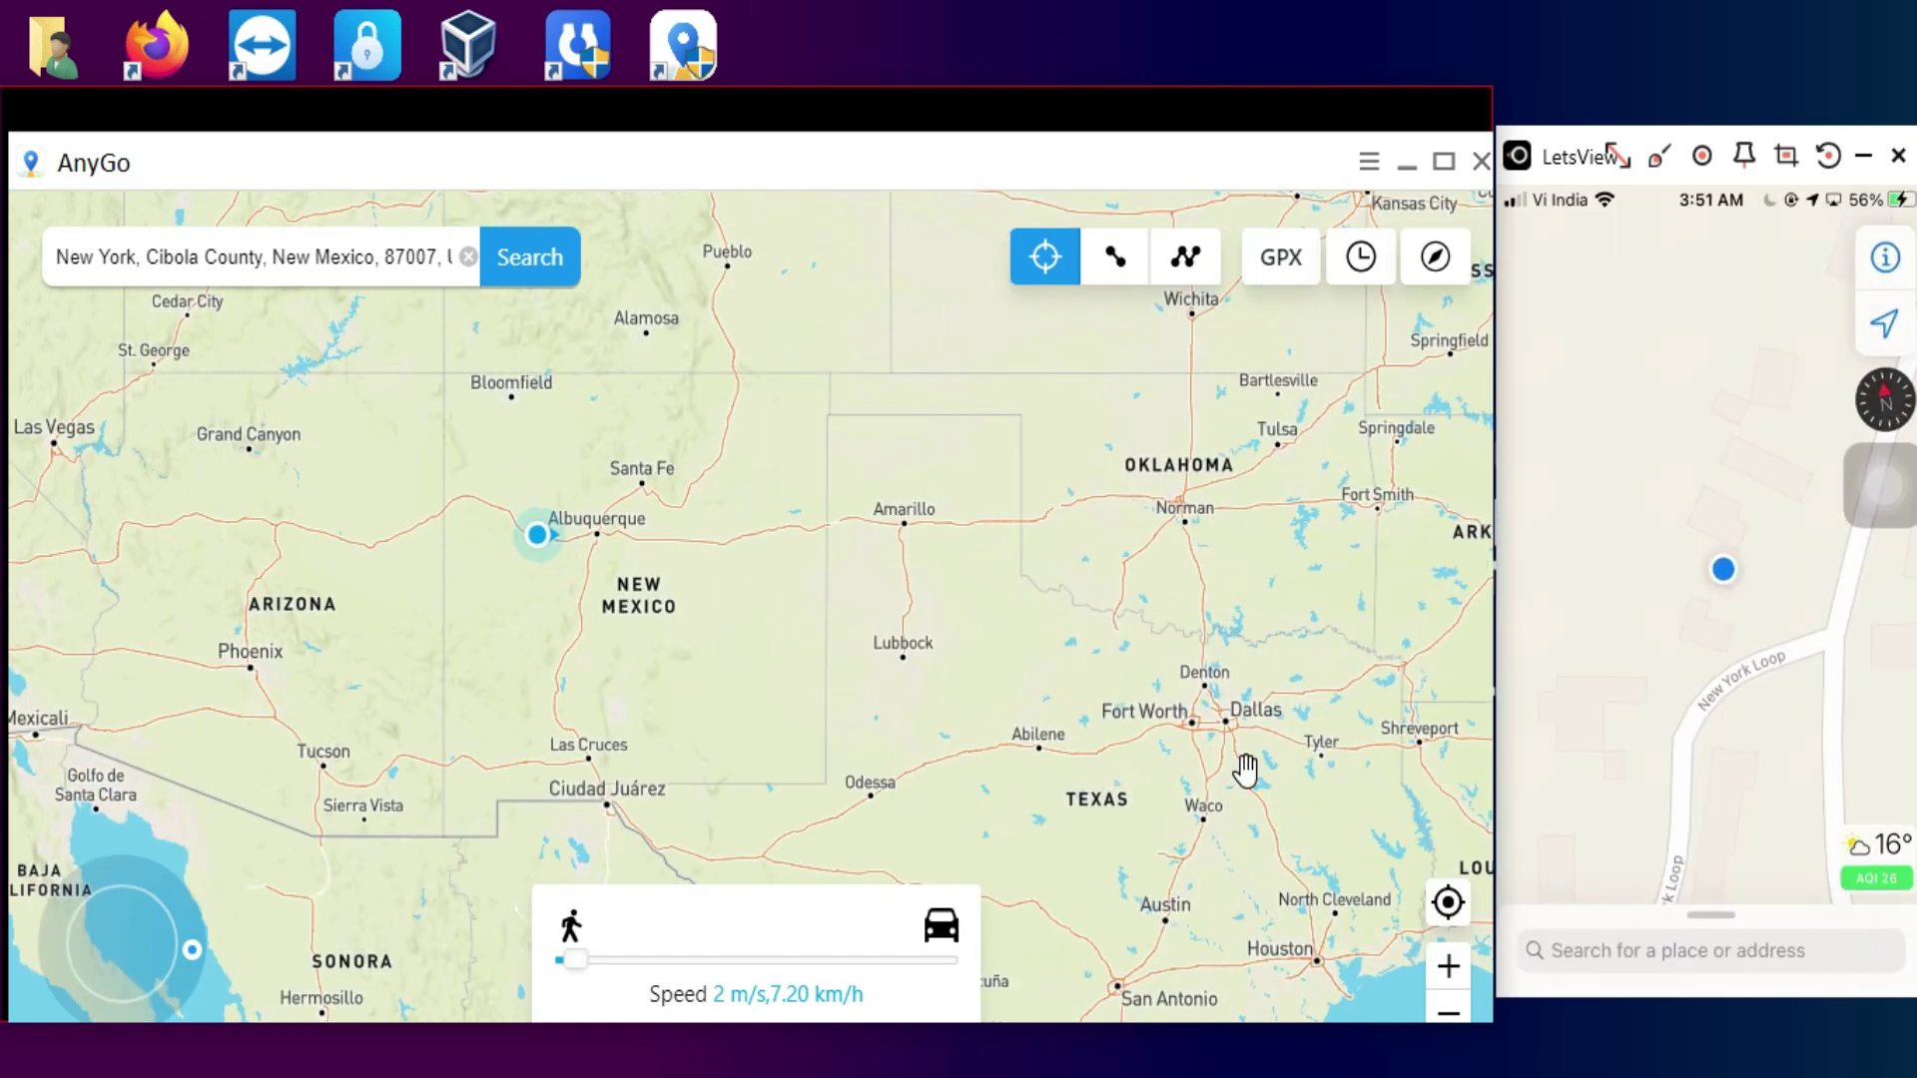
pyautogui.click(1451, 964)
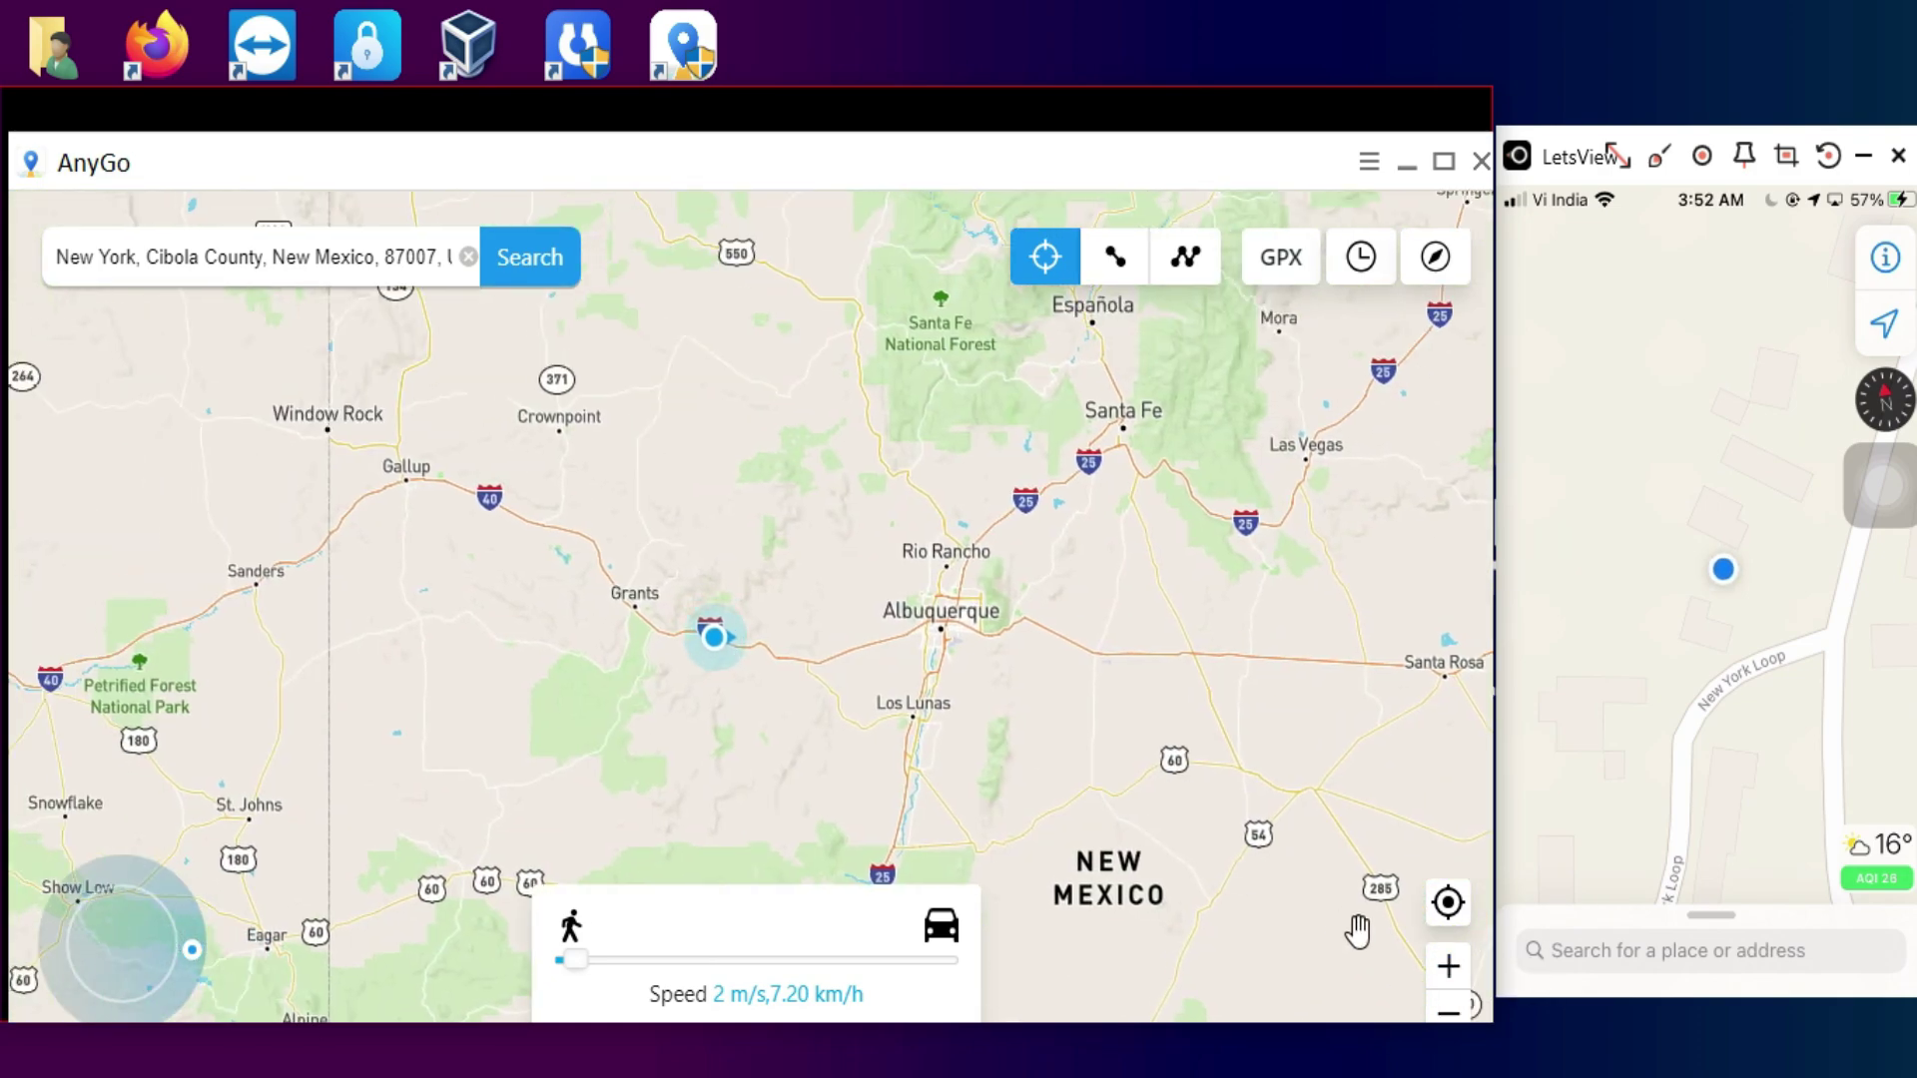
pyautogui.scroll(5, 331, 623)
pyautogui.scroll(-3, 505, 727)
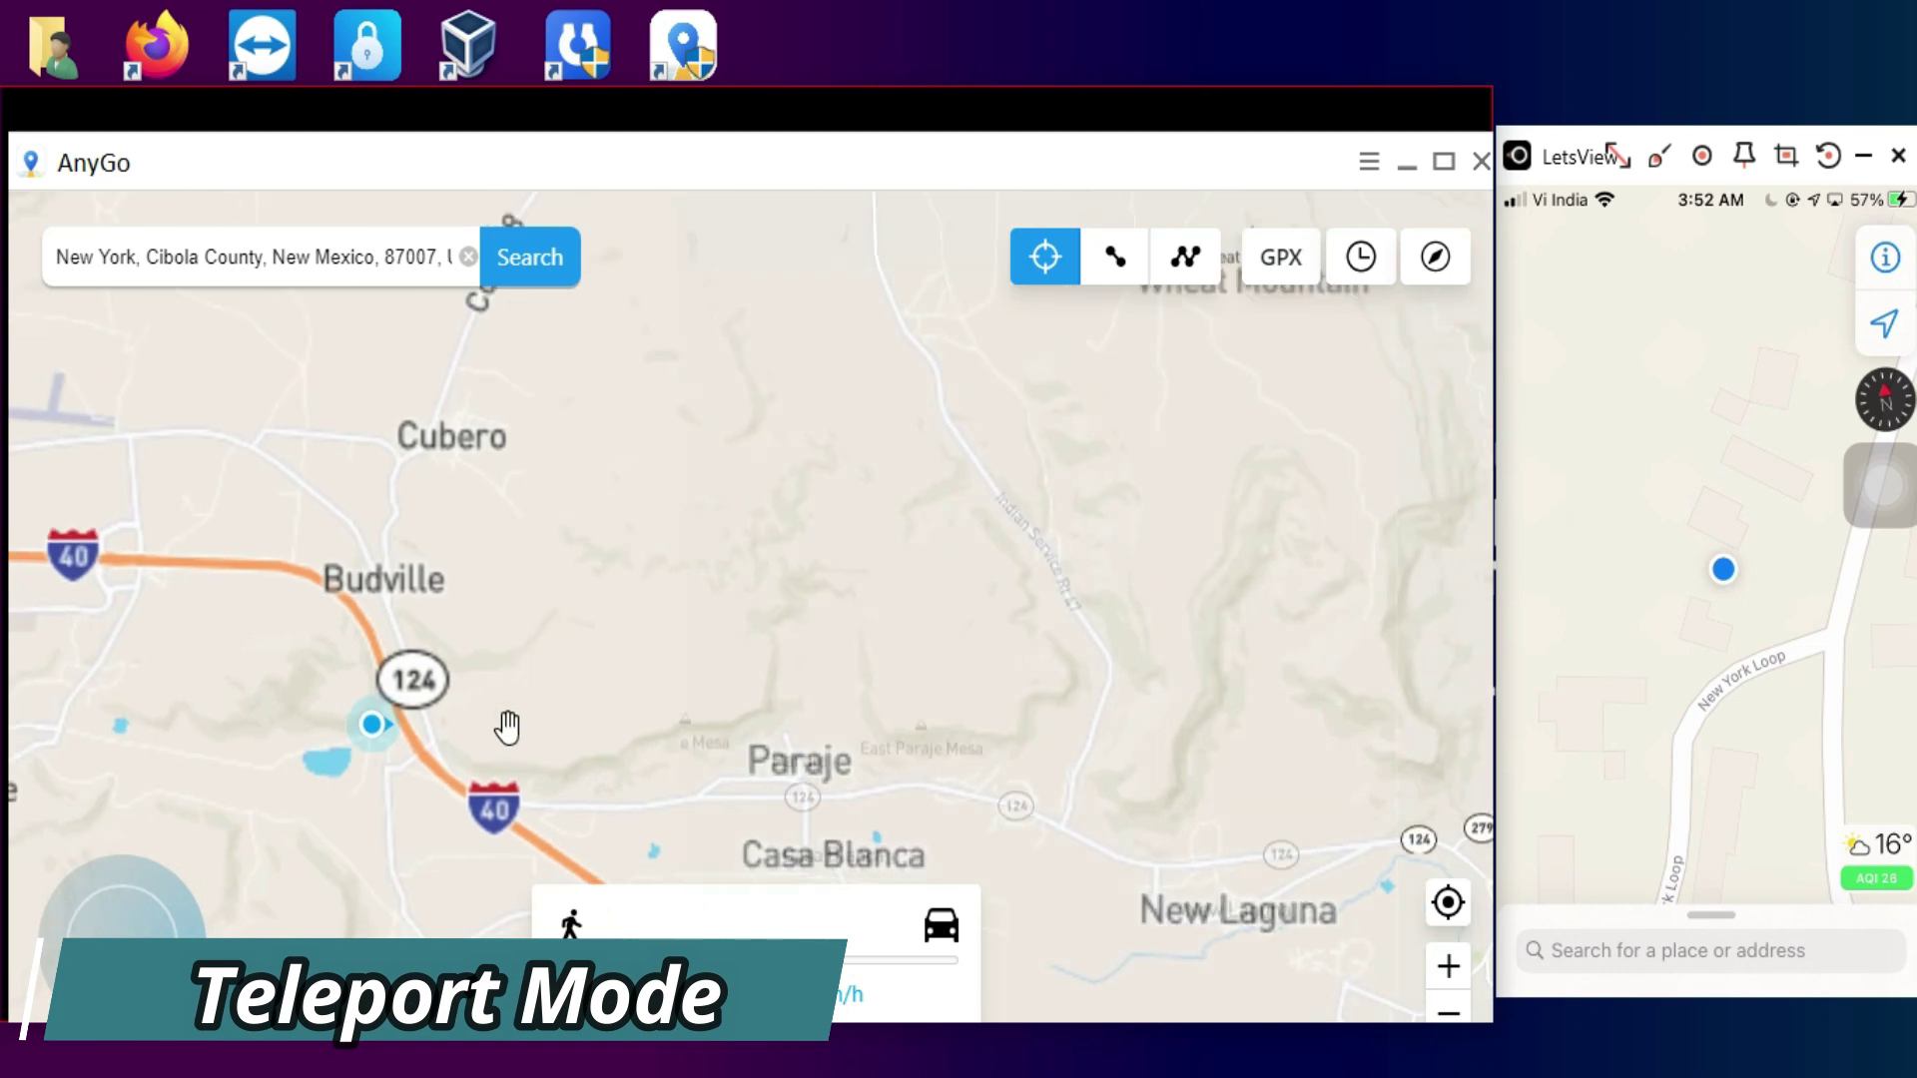
pyautogui.click(1448, 902)
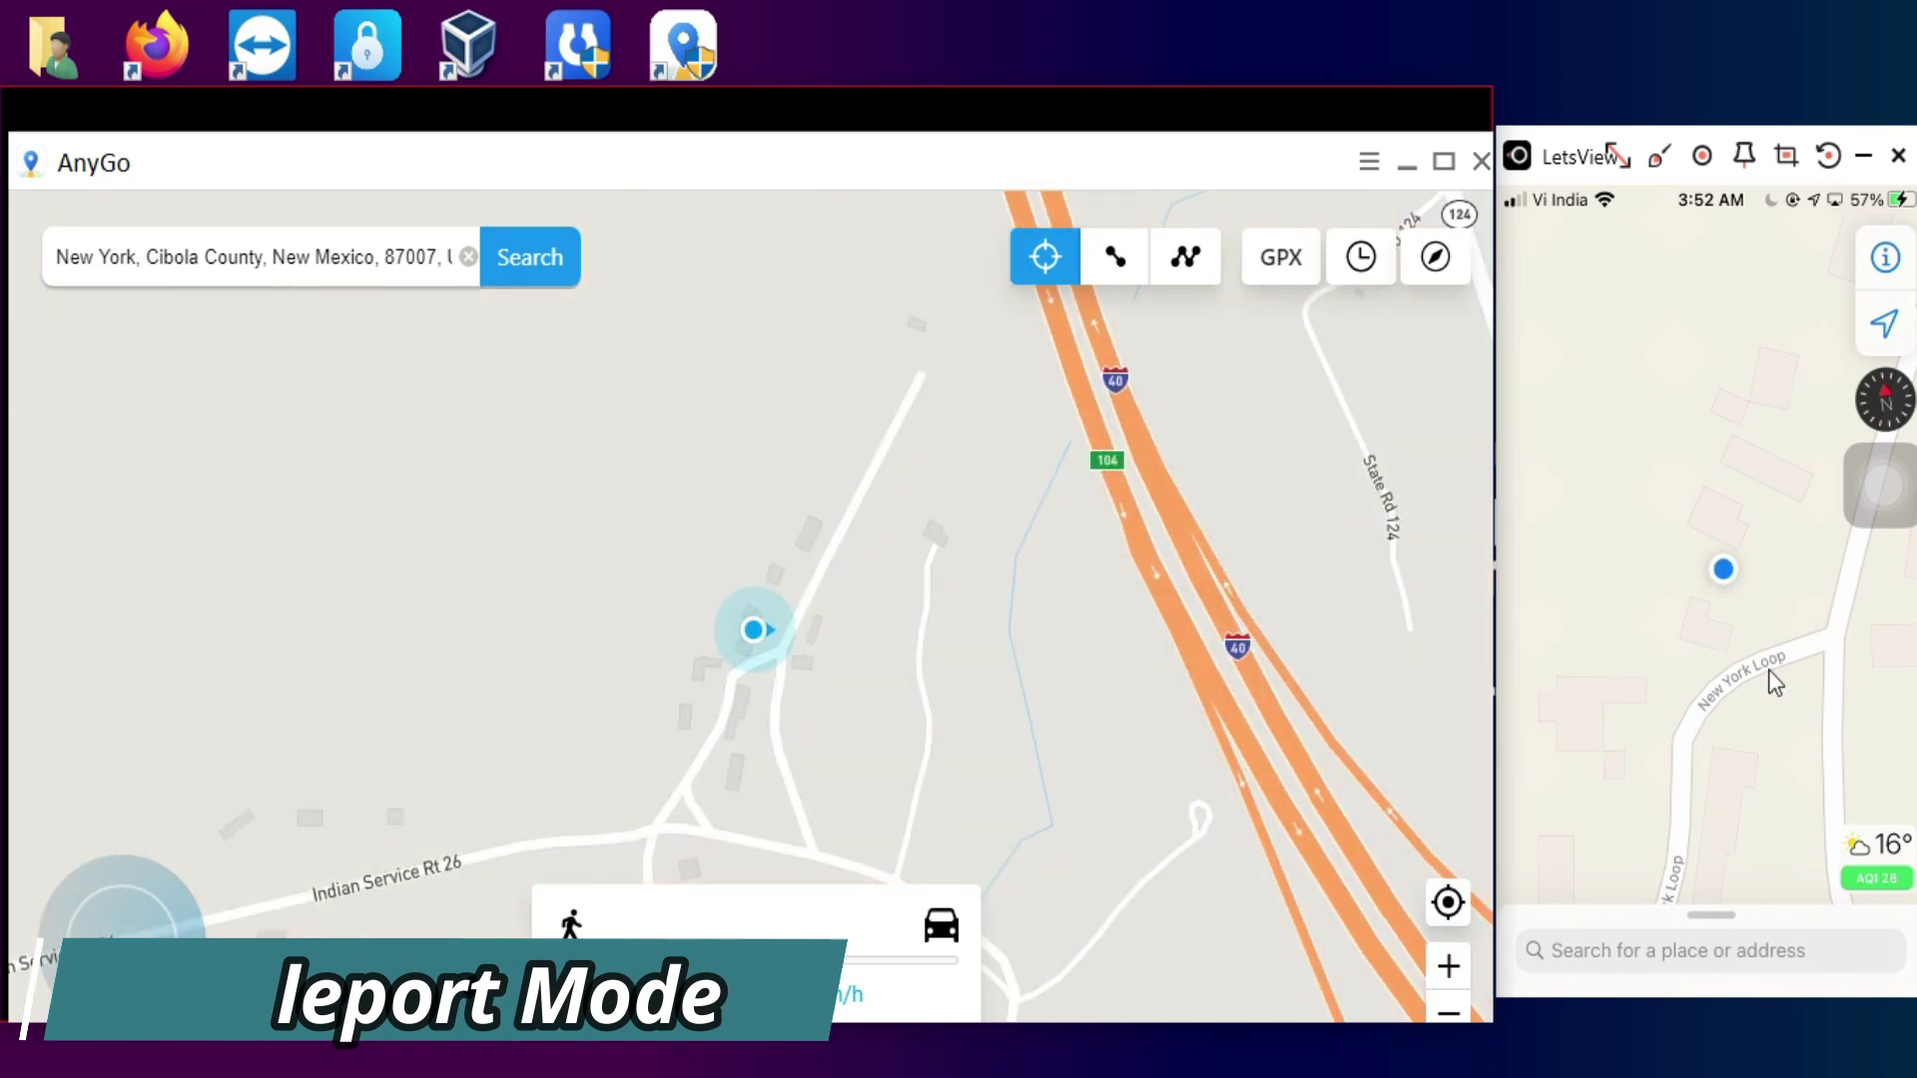
pyautogui.scroll(-1, 1451, 954)
pyautogui.click(1448, 964)
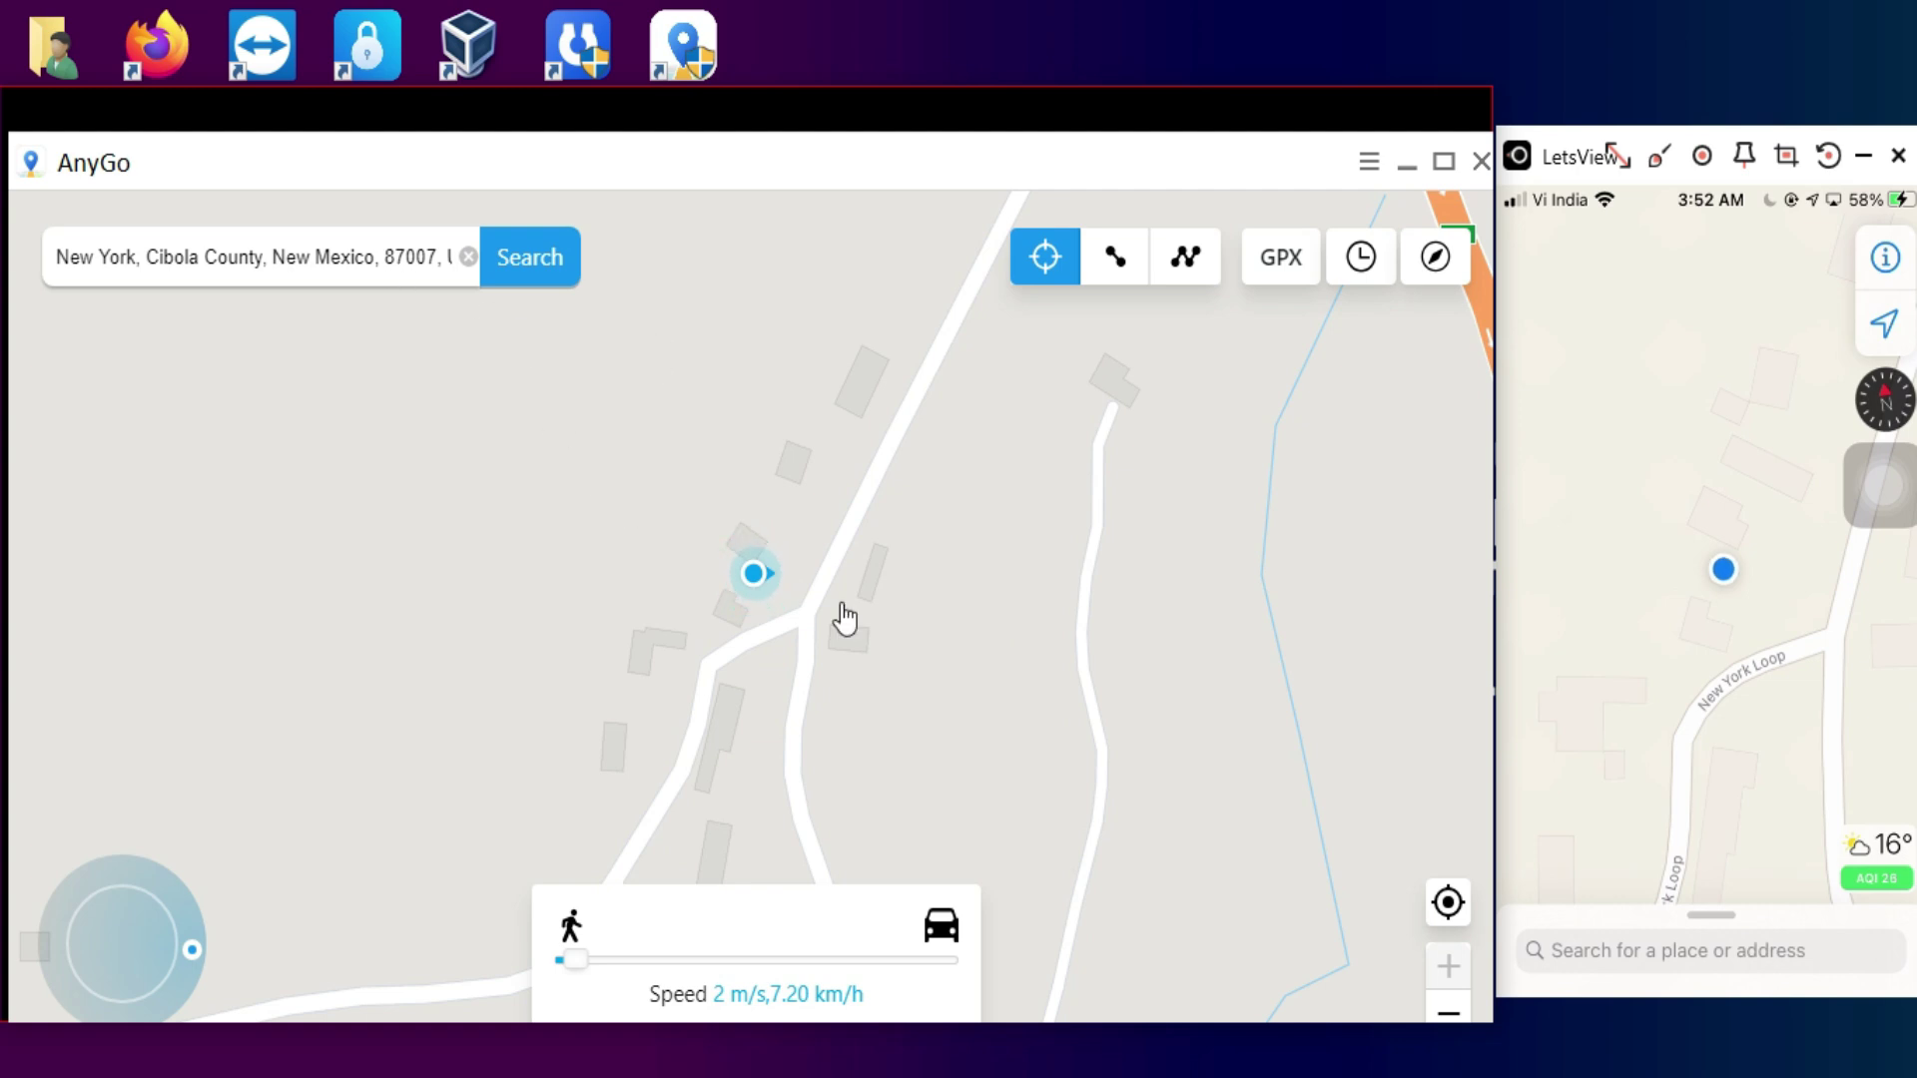
pyautogui.click(1449, 1010)
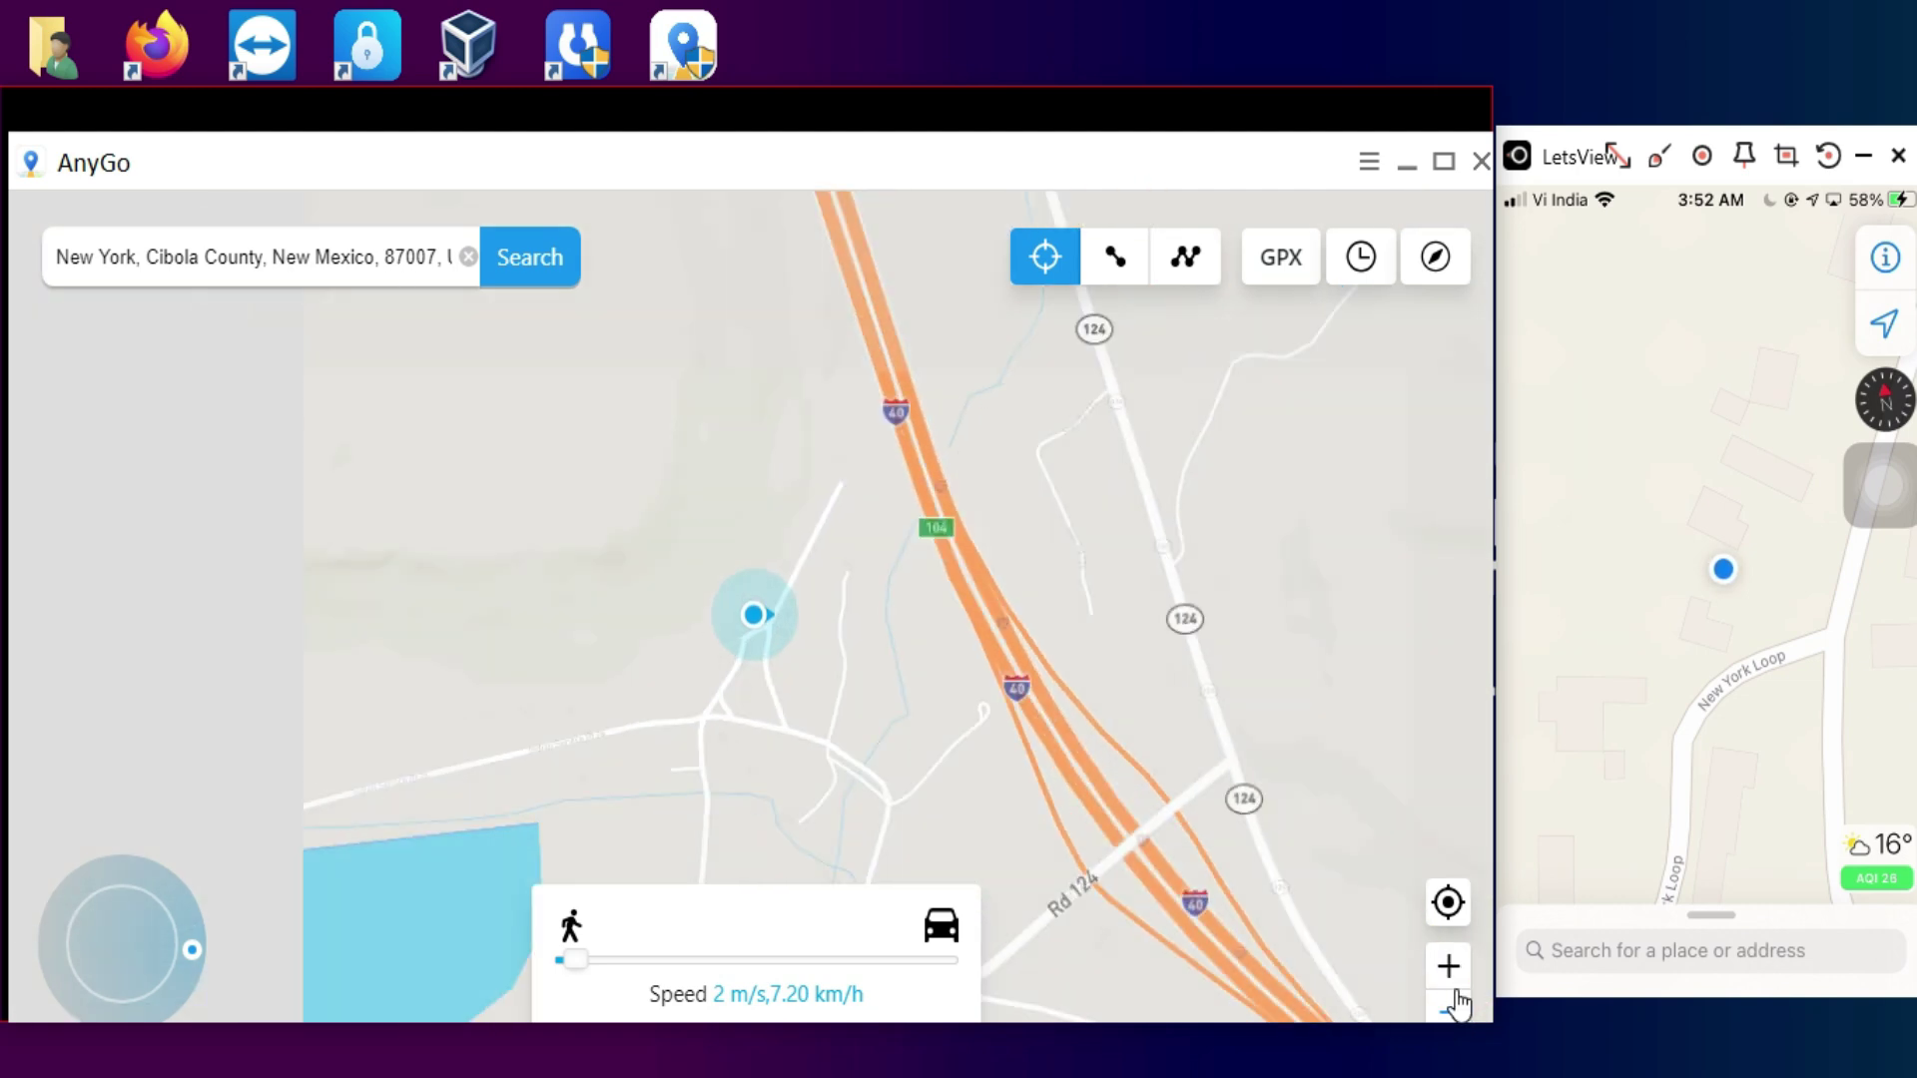
# Pan toward Budville and Cubero and mark West Village as the teleport destination.
pyautogui.moveTo(819, 424); pyautogui.dragTo(1139, 453)
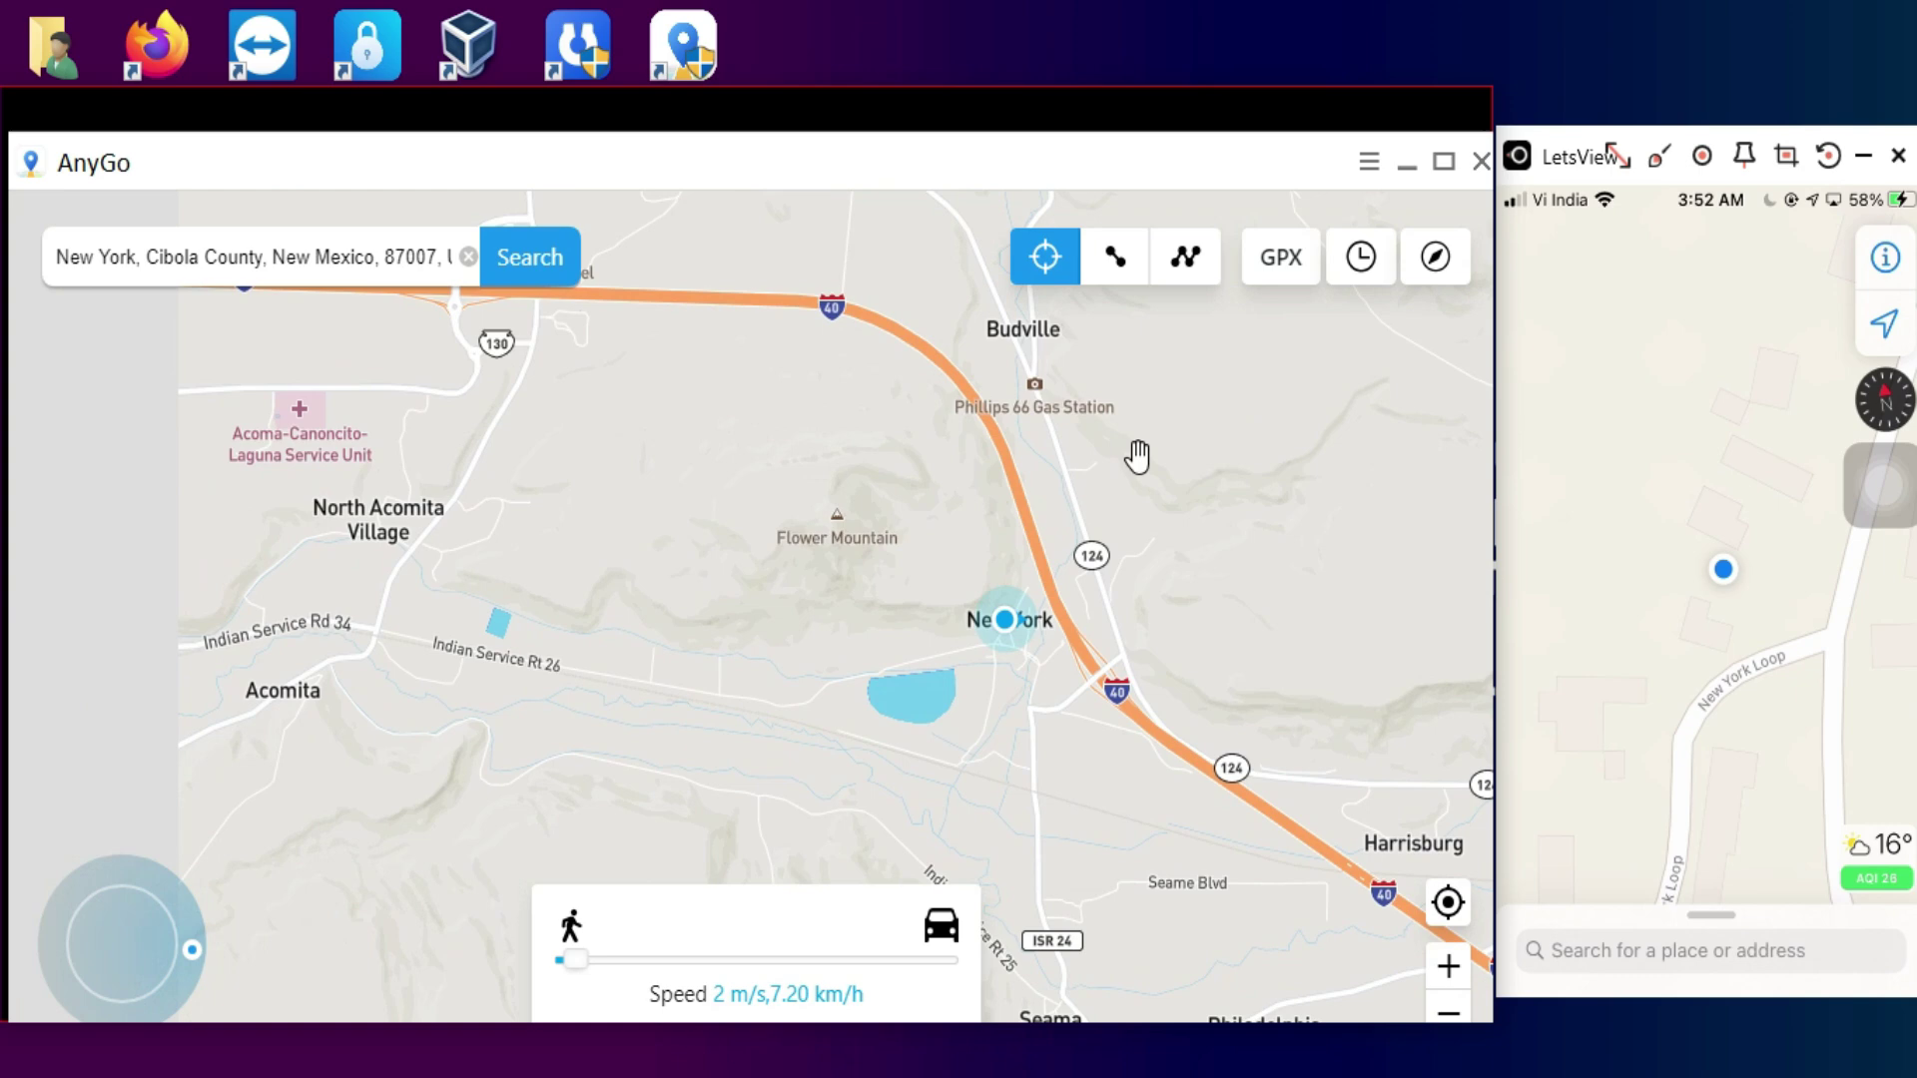
pyautogui.moveTo(1074, 560); pyautogui.dragTo(1154, 948)
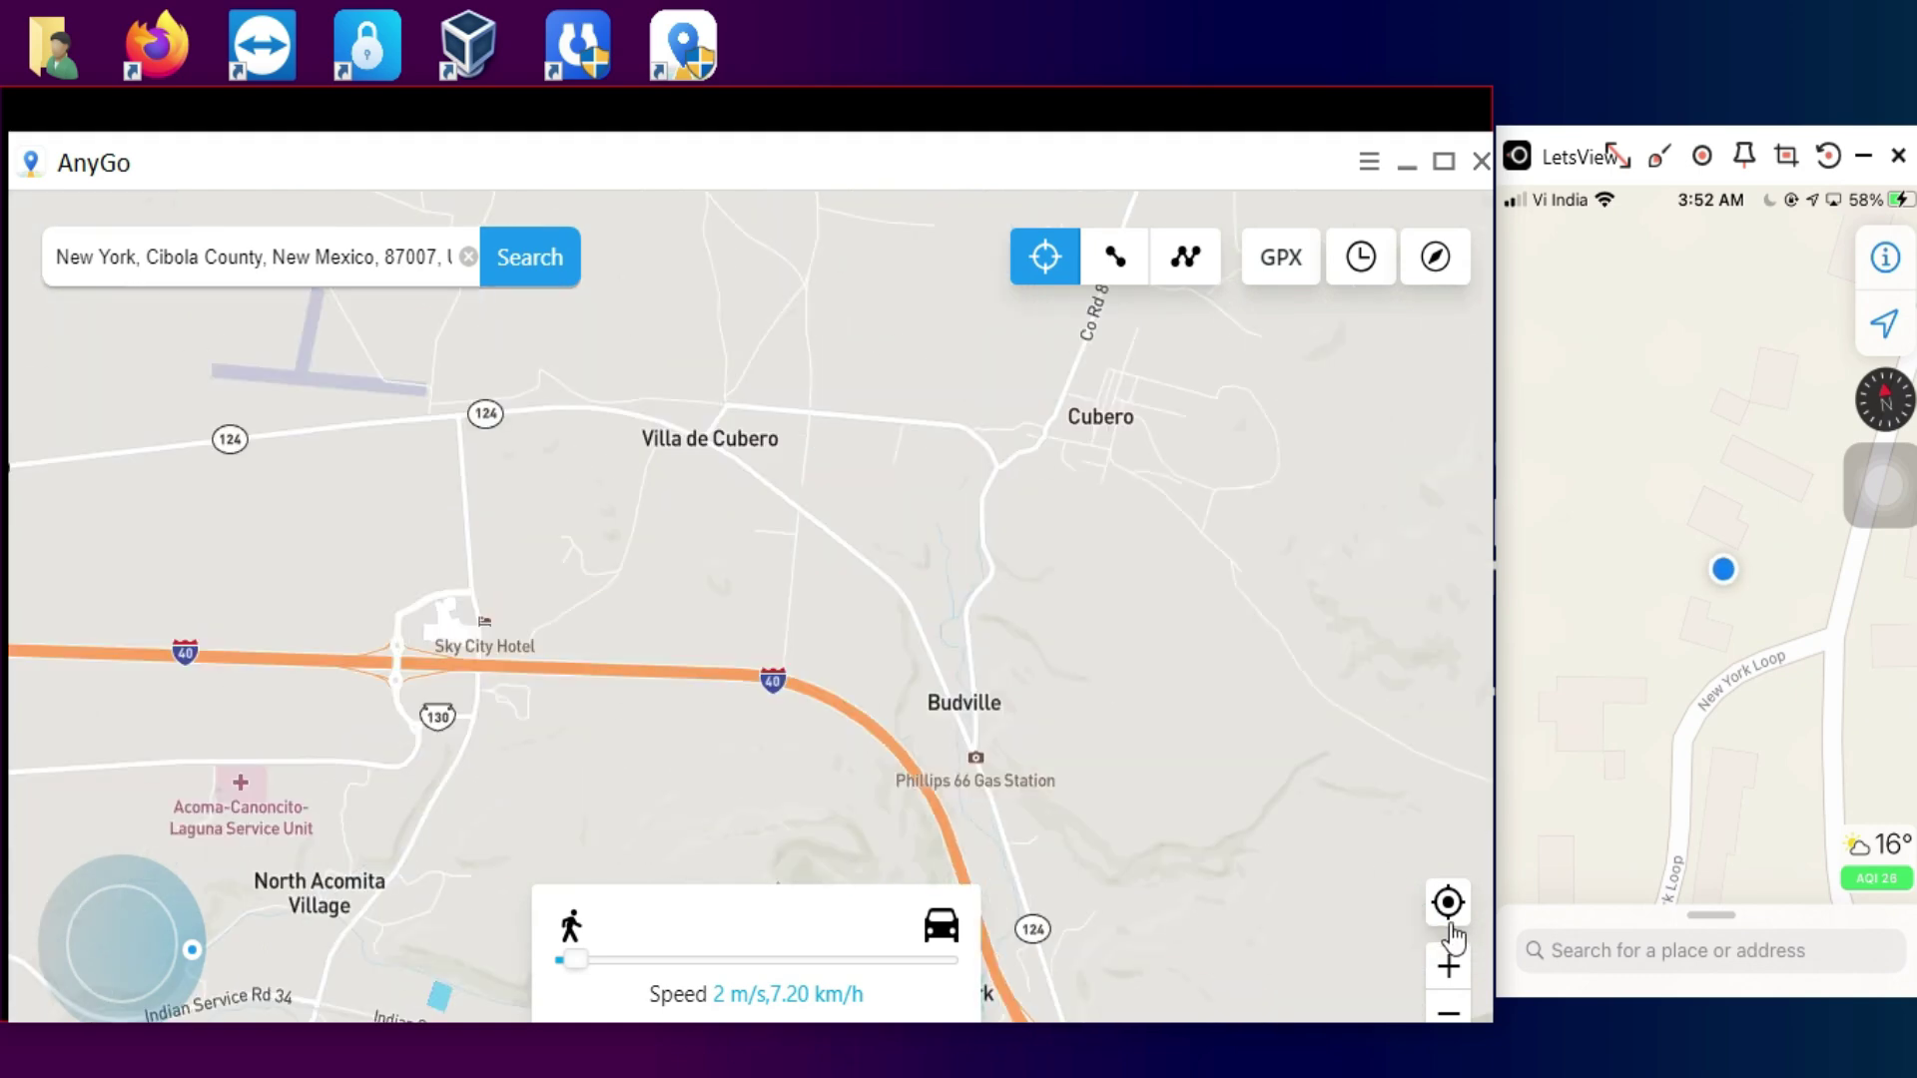
pyautogui.click(1456, 999)
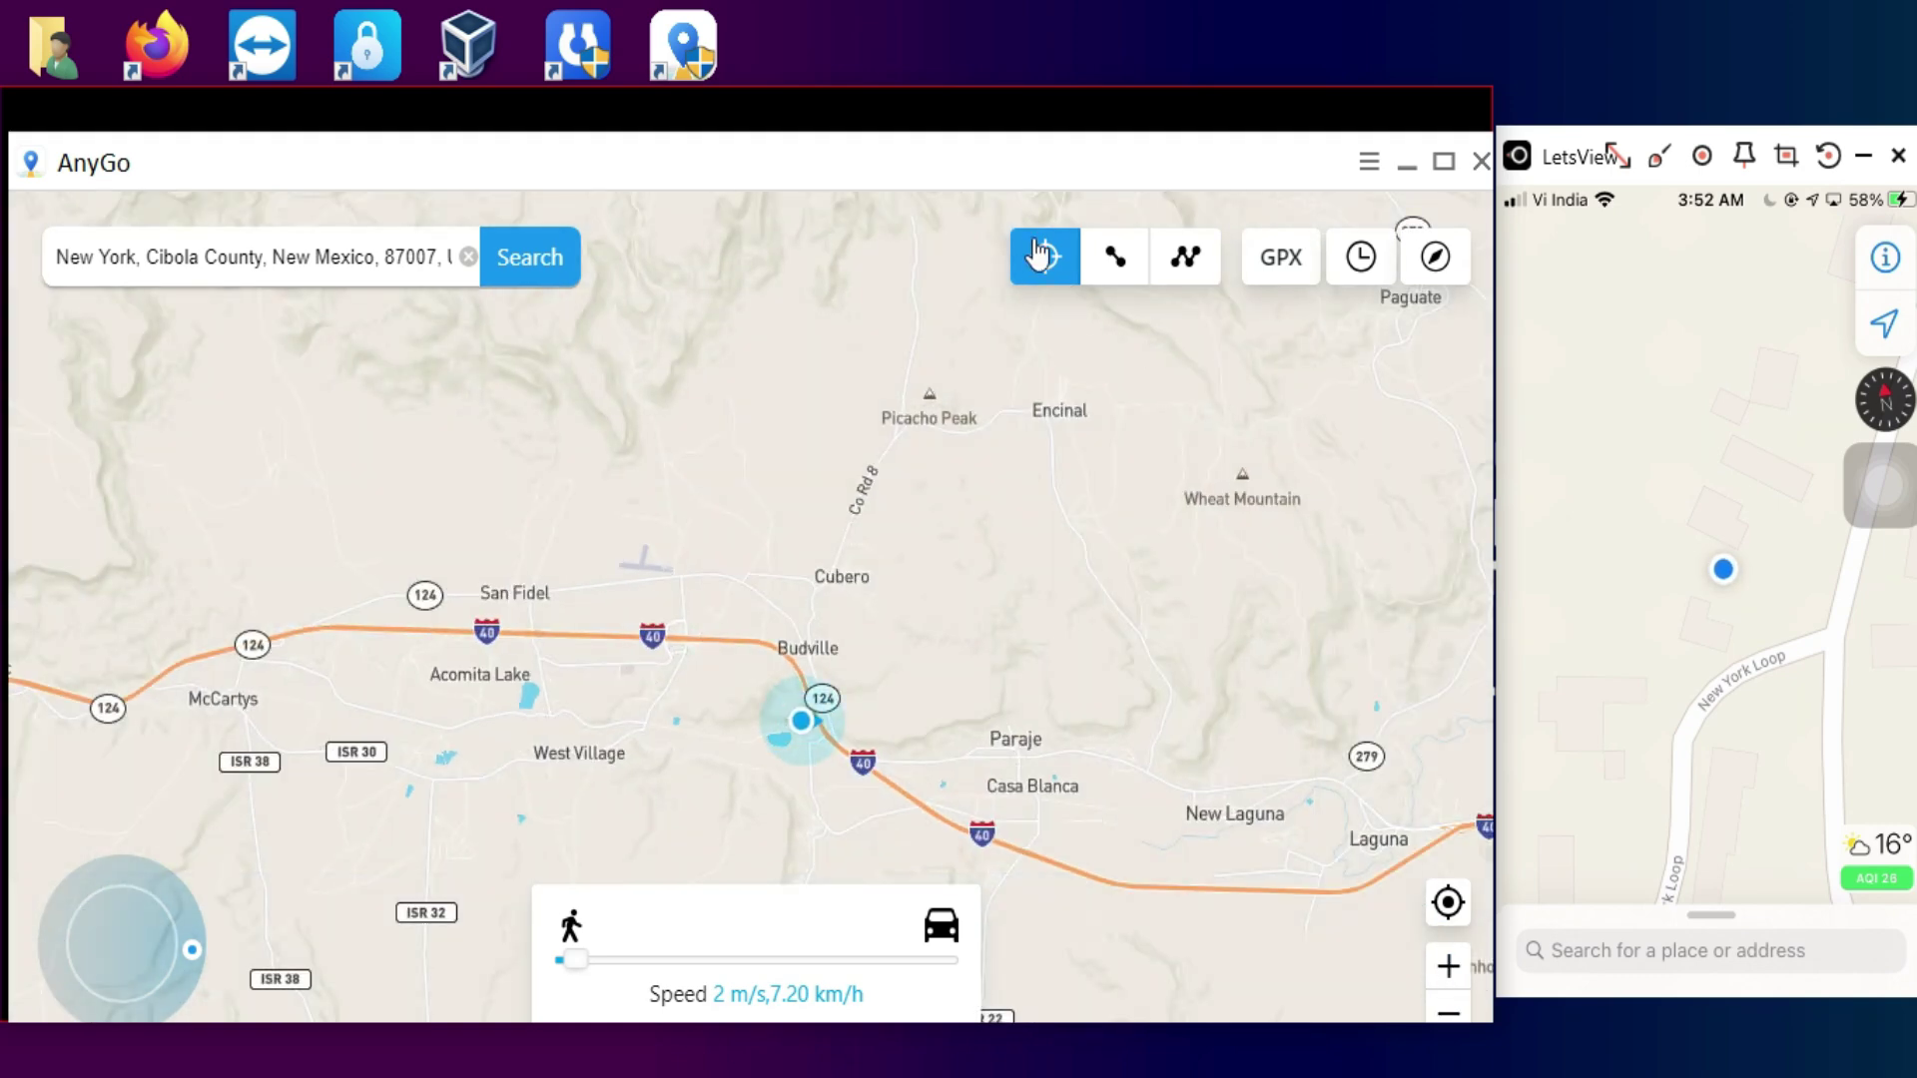
pyautogui.moveTo(994, 675); pyautogui.dragTo(1164, 530)
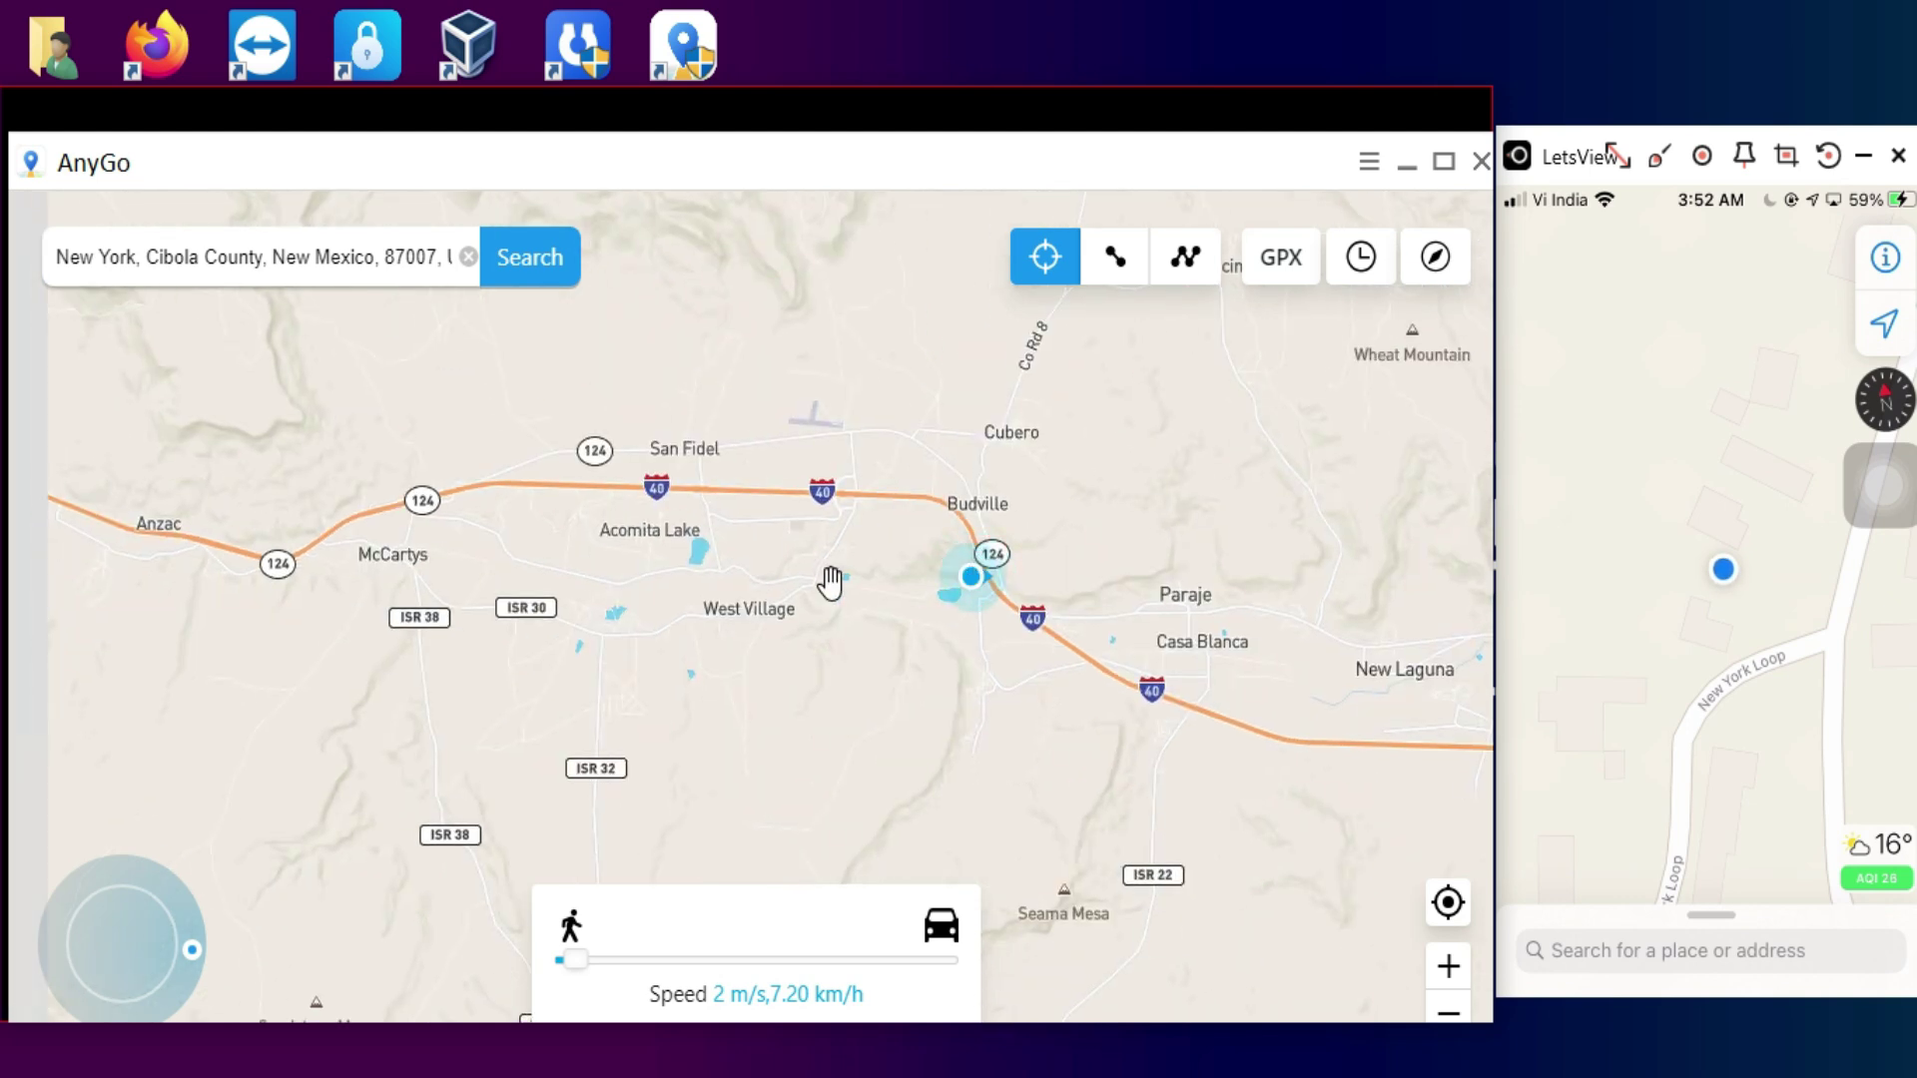
pyautogui.click(765, 609)
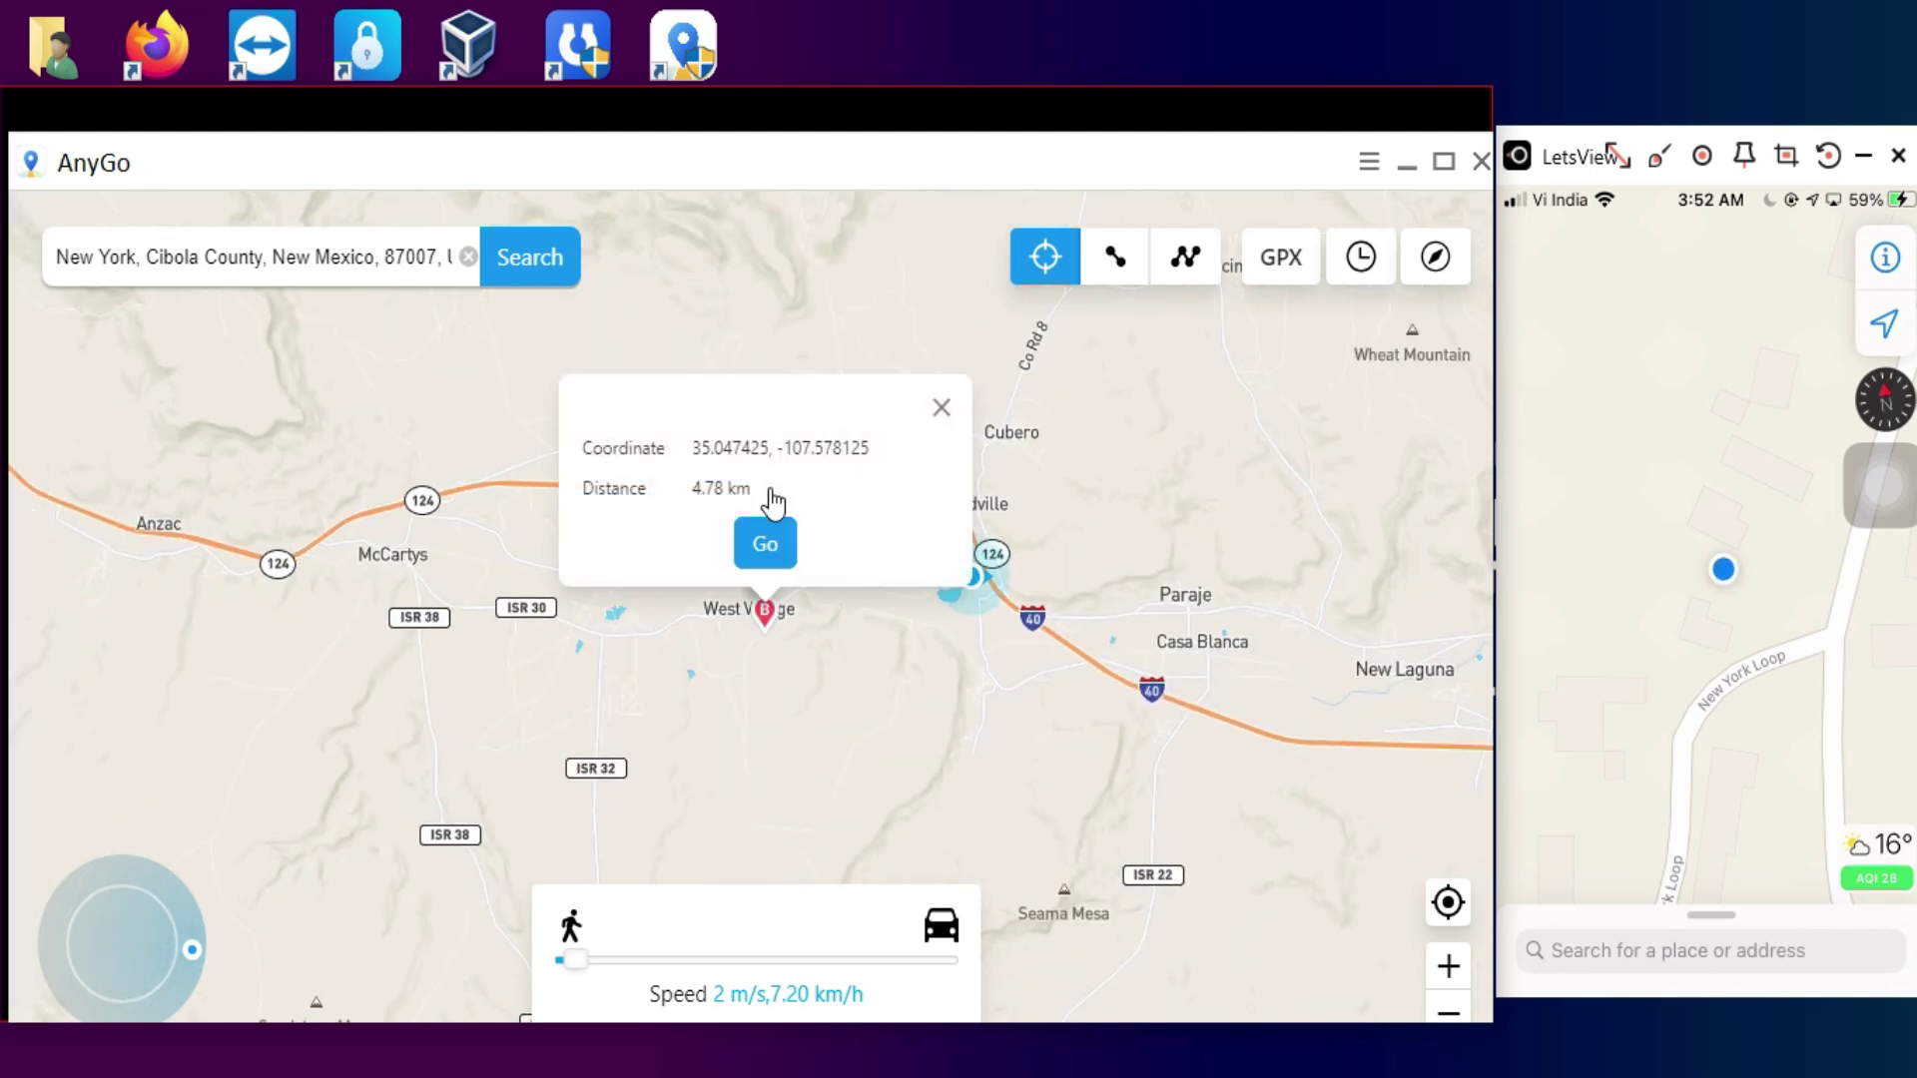
# Teleport to West Village, then onto the lake near Mesa Hill.
pyautogui.click(767, 543)
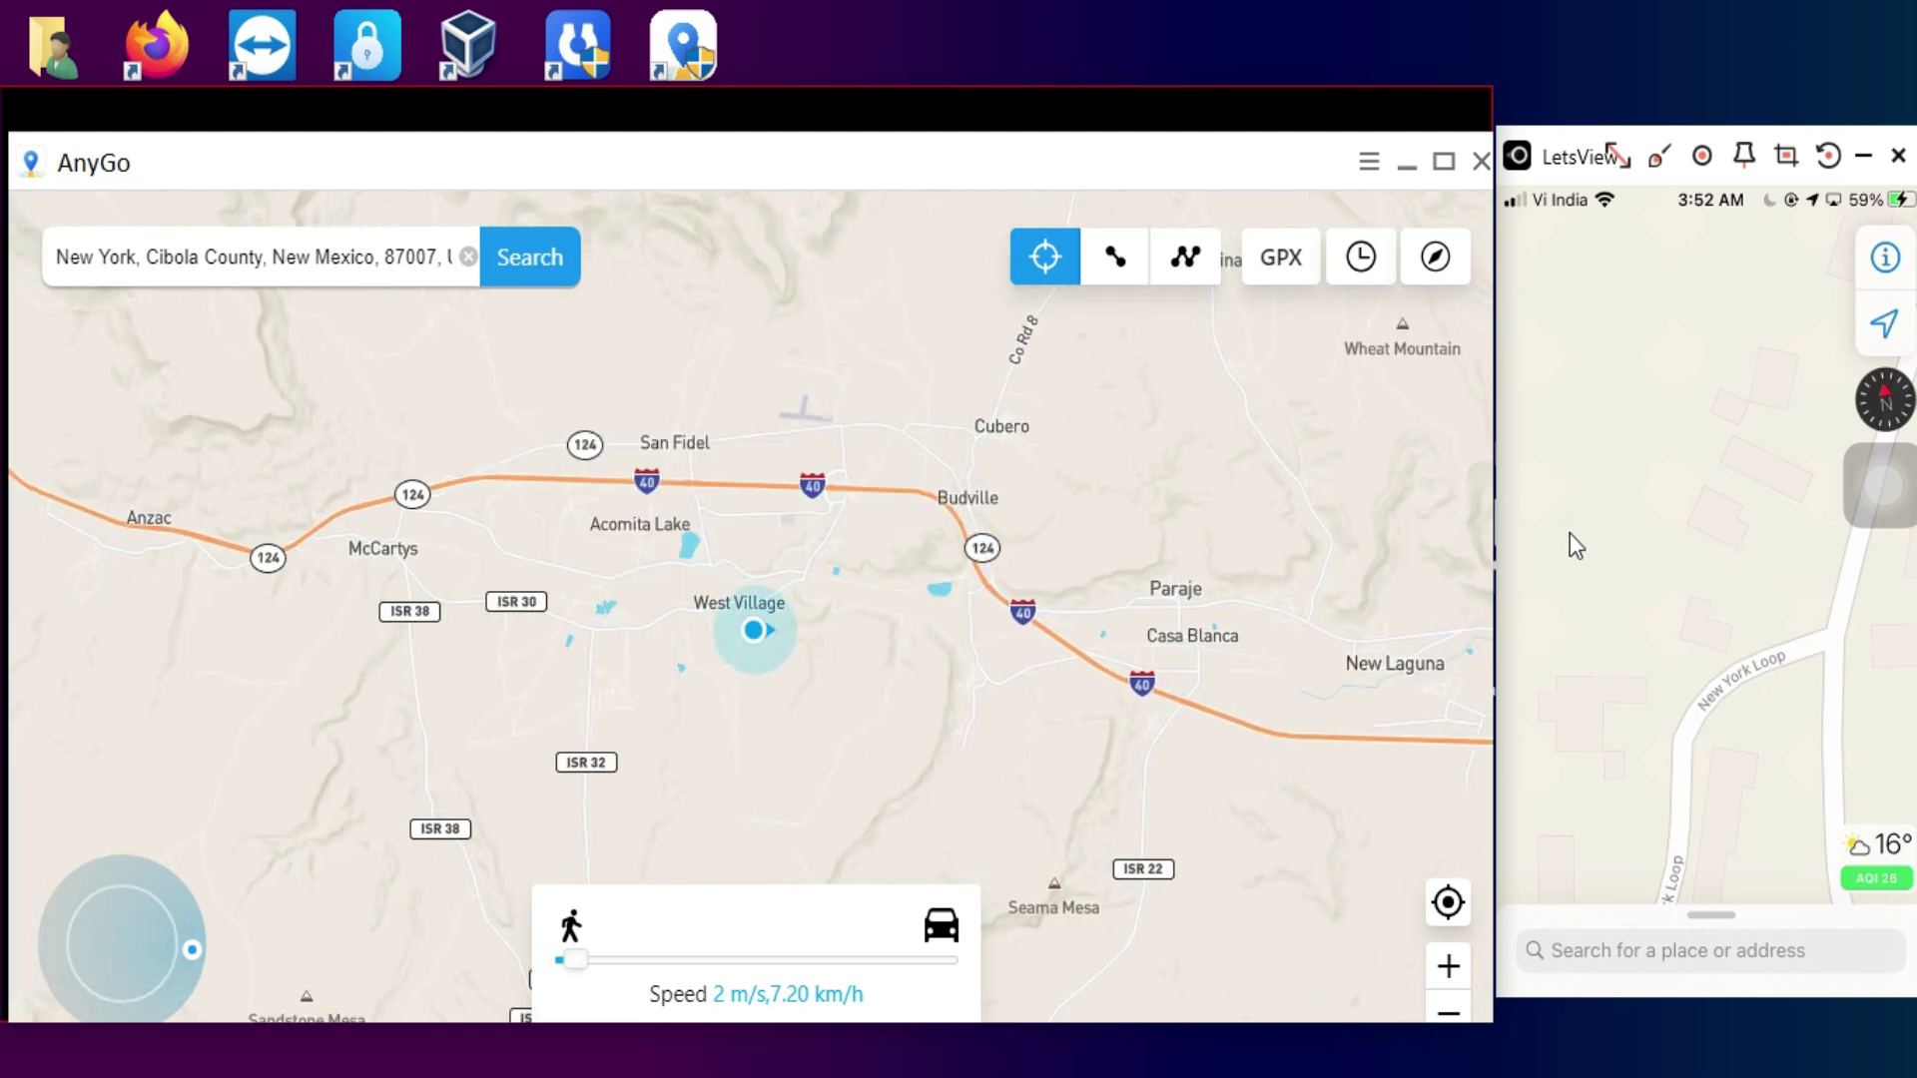
pyautogui.click(1447, 899)
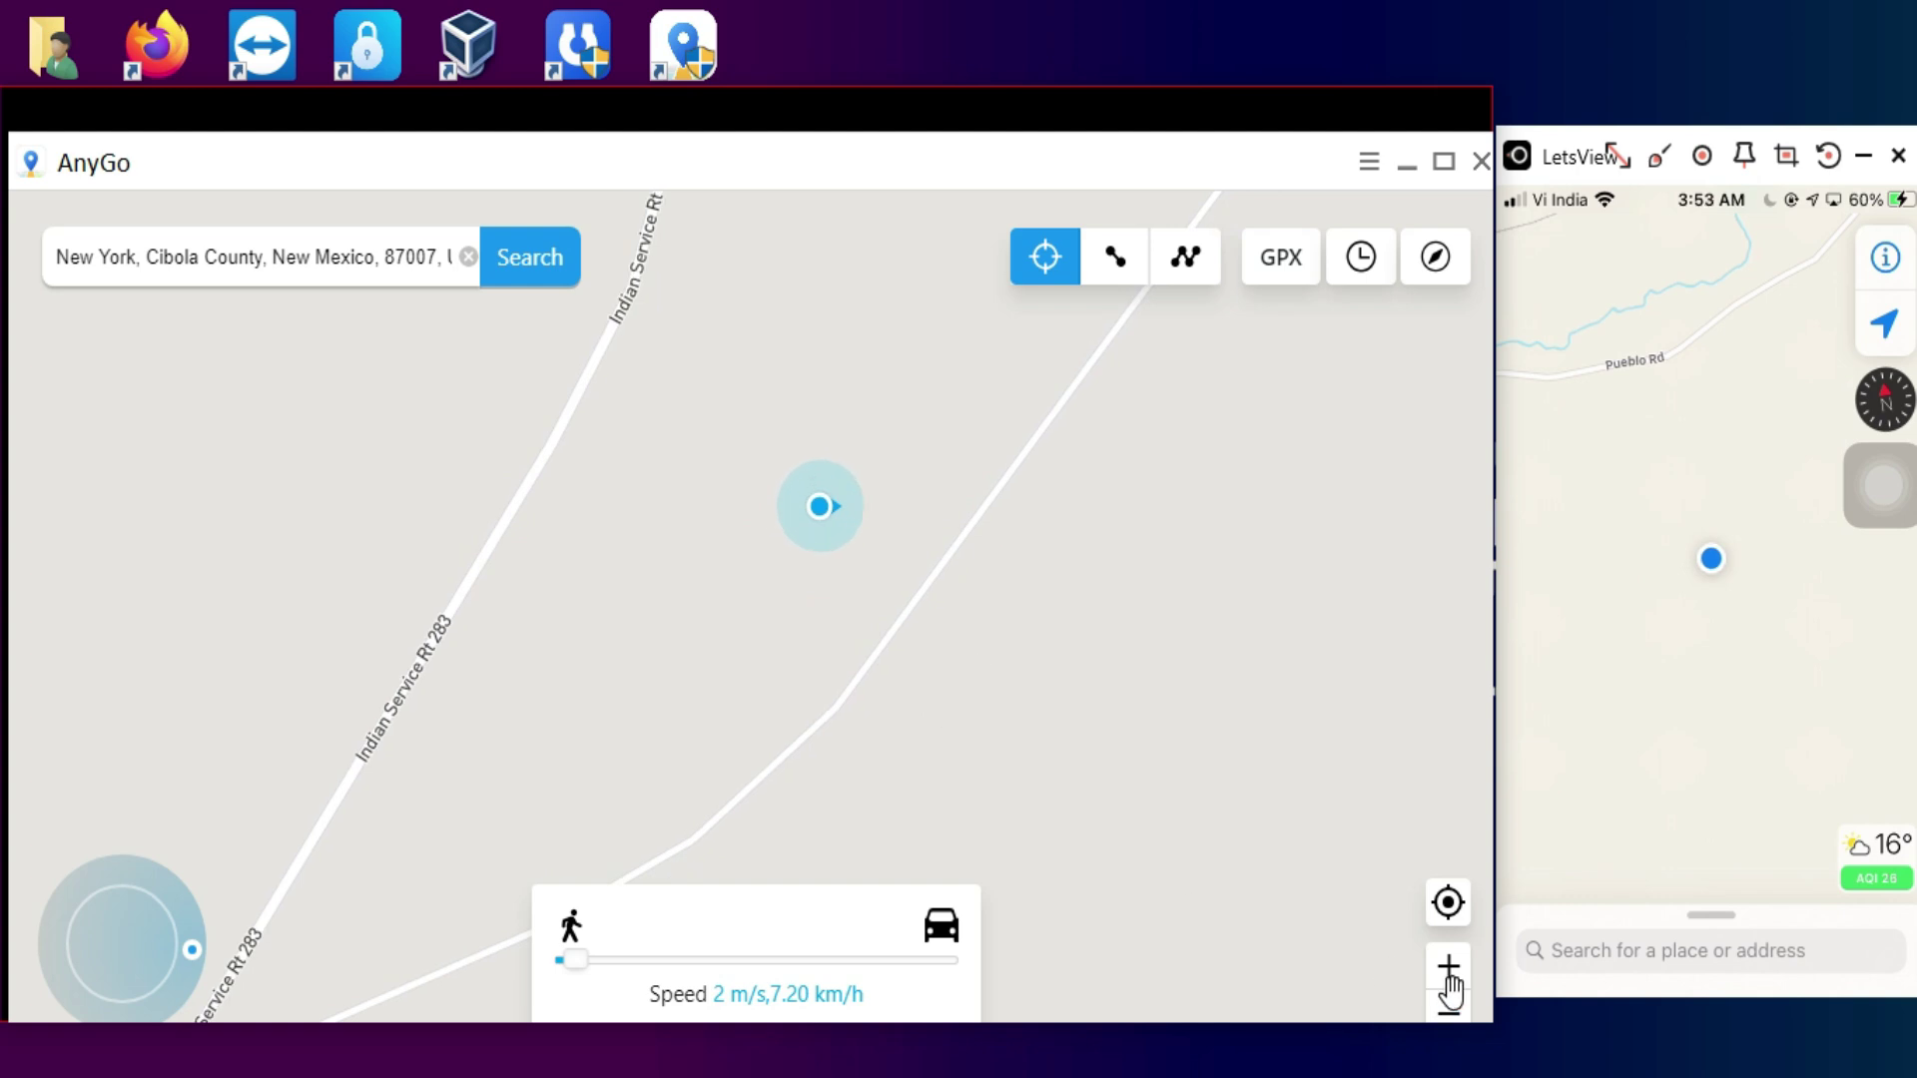
pyautogui.click(1450, 1006)
pyautogui.click(1449, 1007)
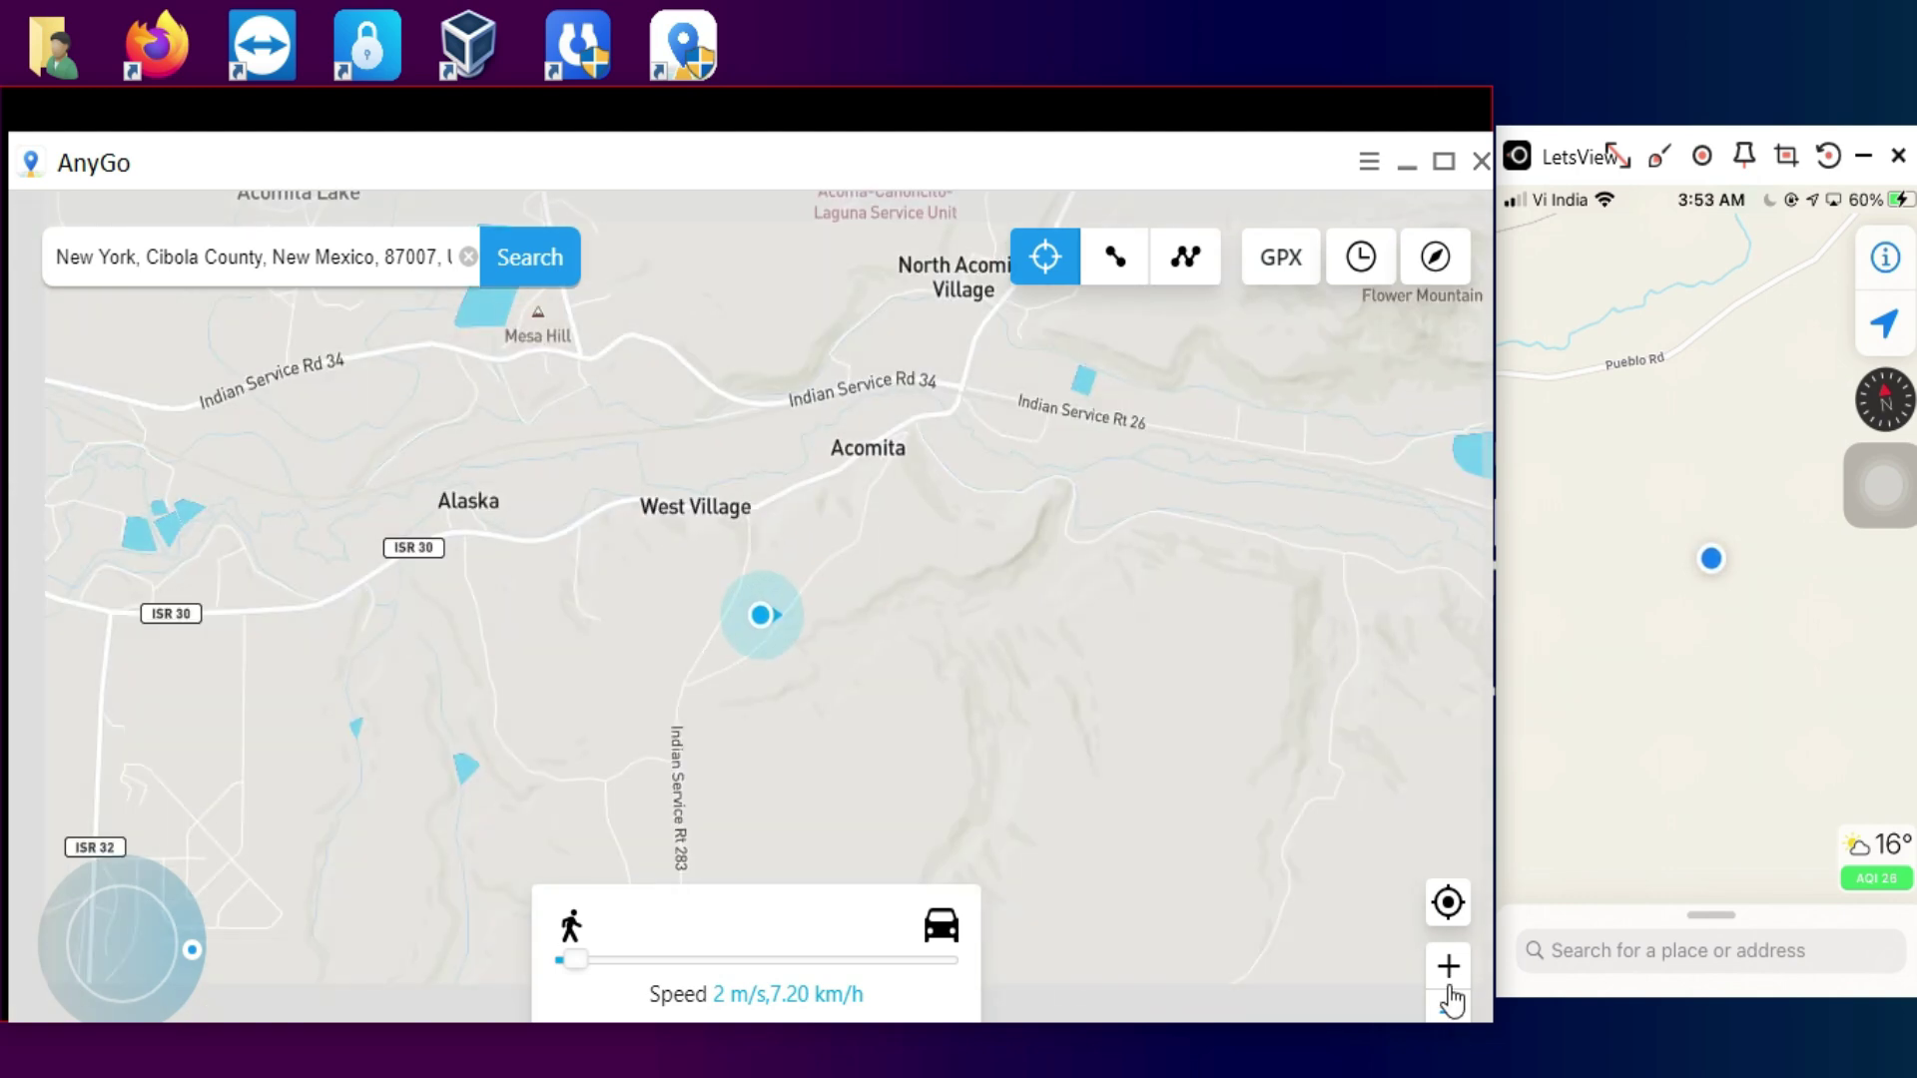
pyautogui.moveTo(470, 624); pyautogui.dragTo(933, 792)
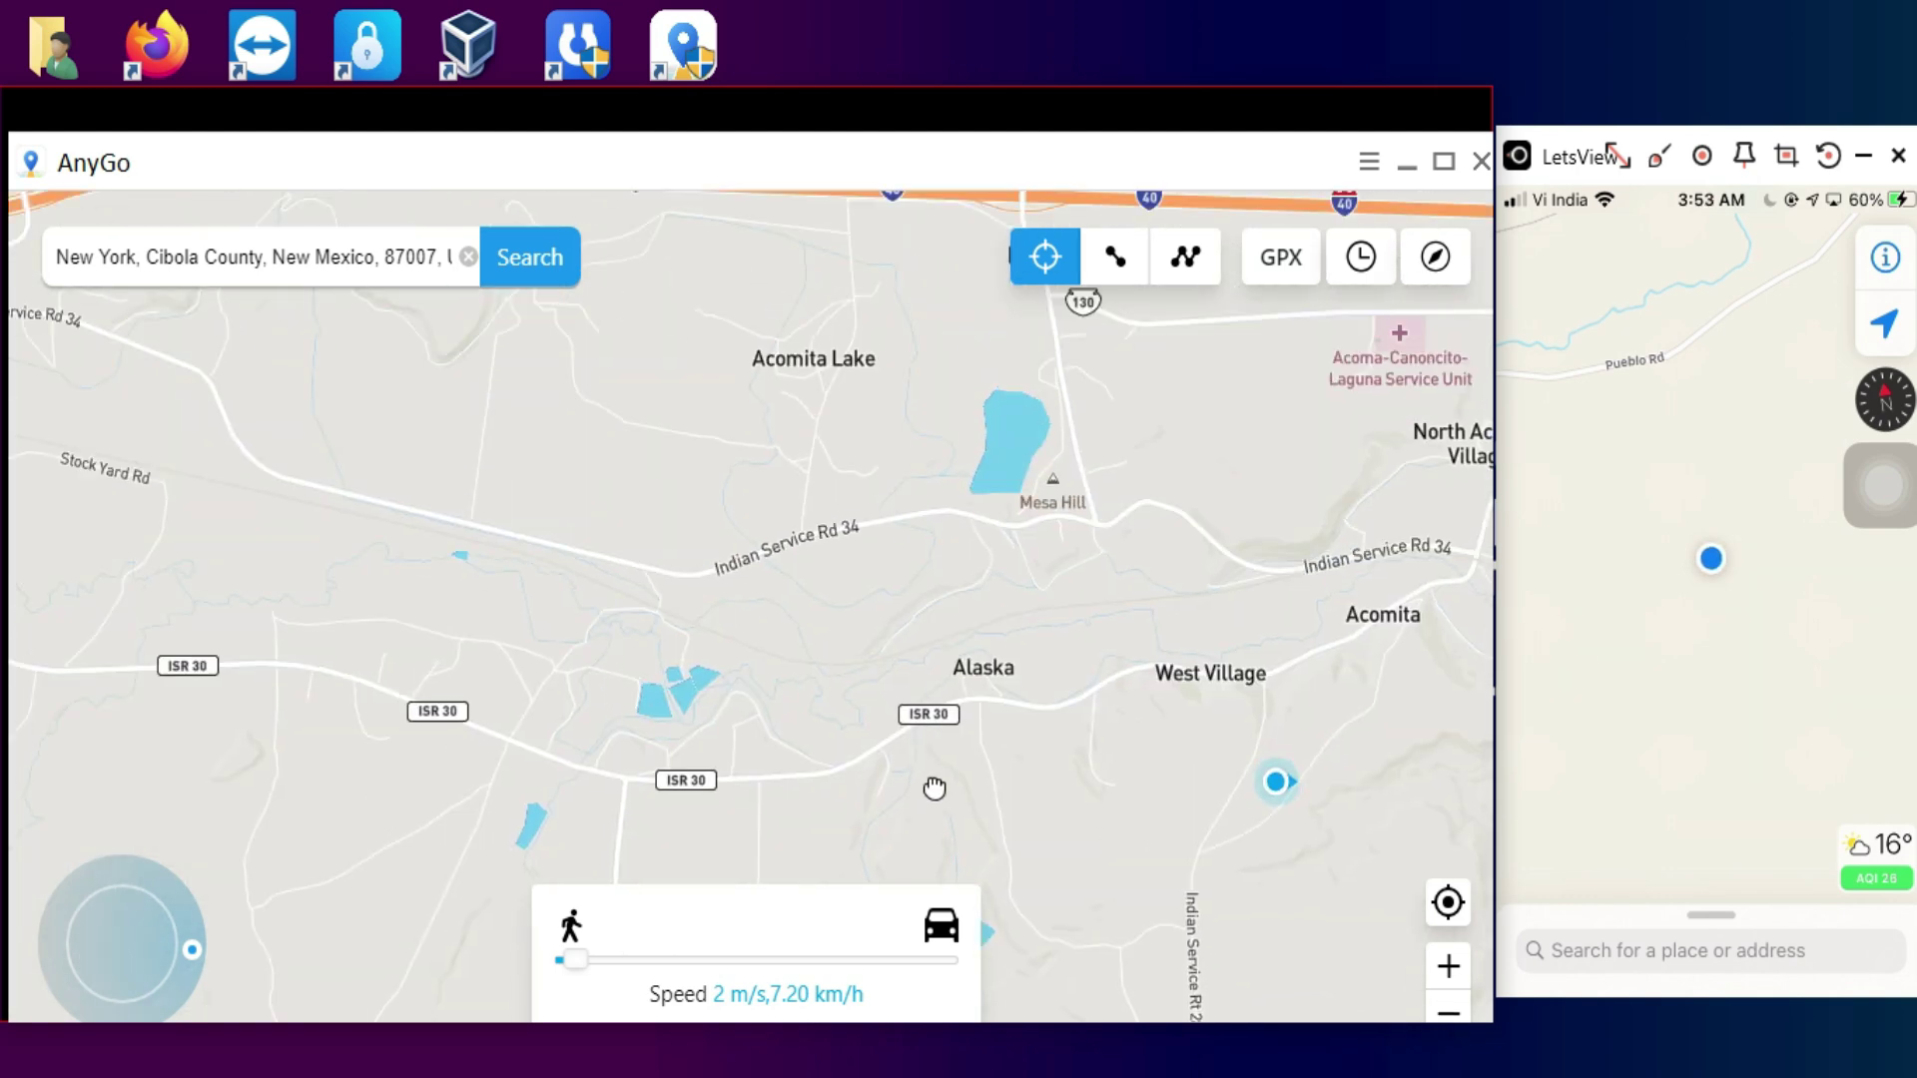
pyautogui.click(1007, 459)
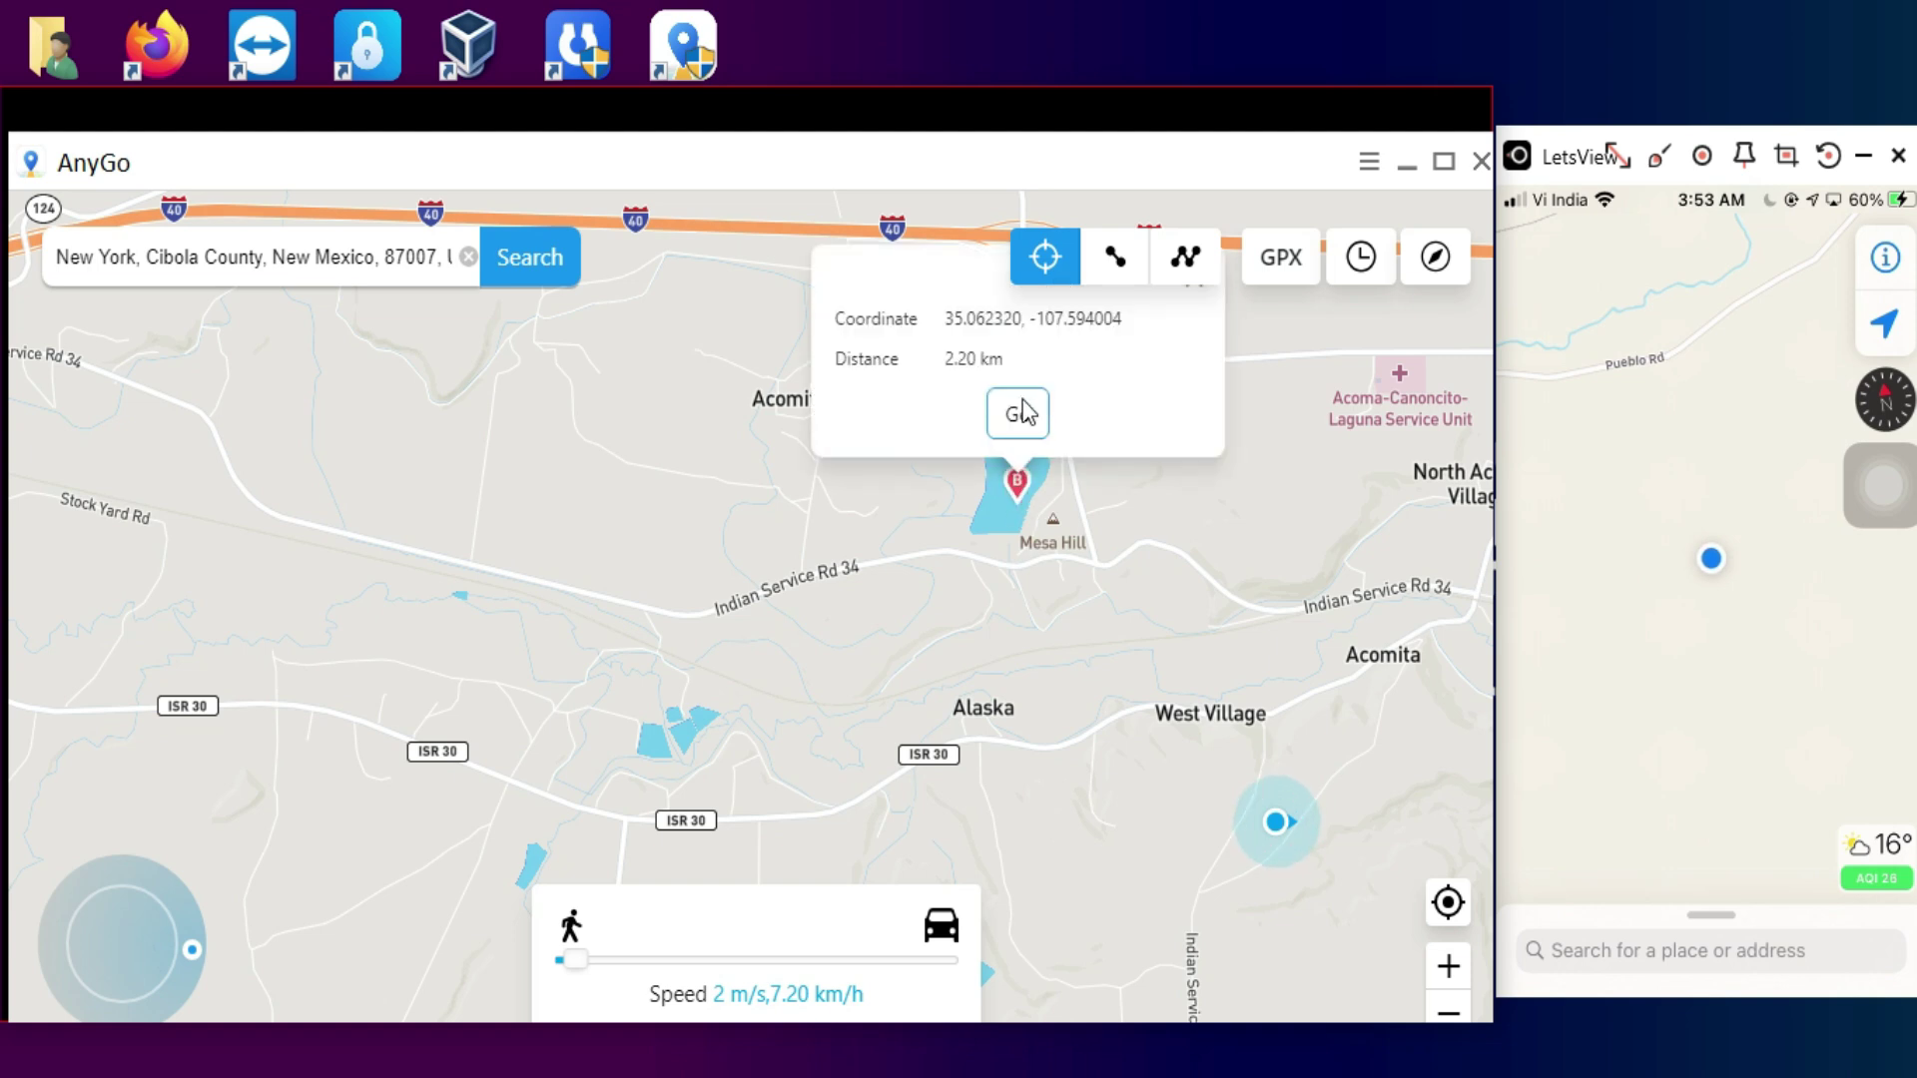
pyautogui.click(1022, 396)
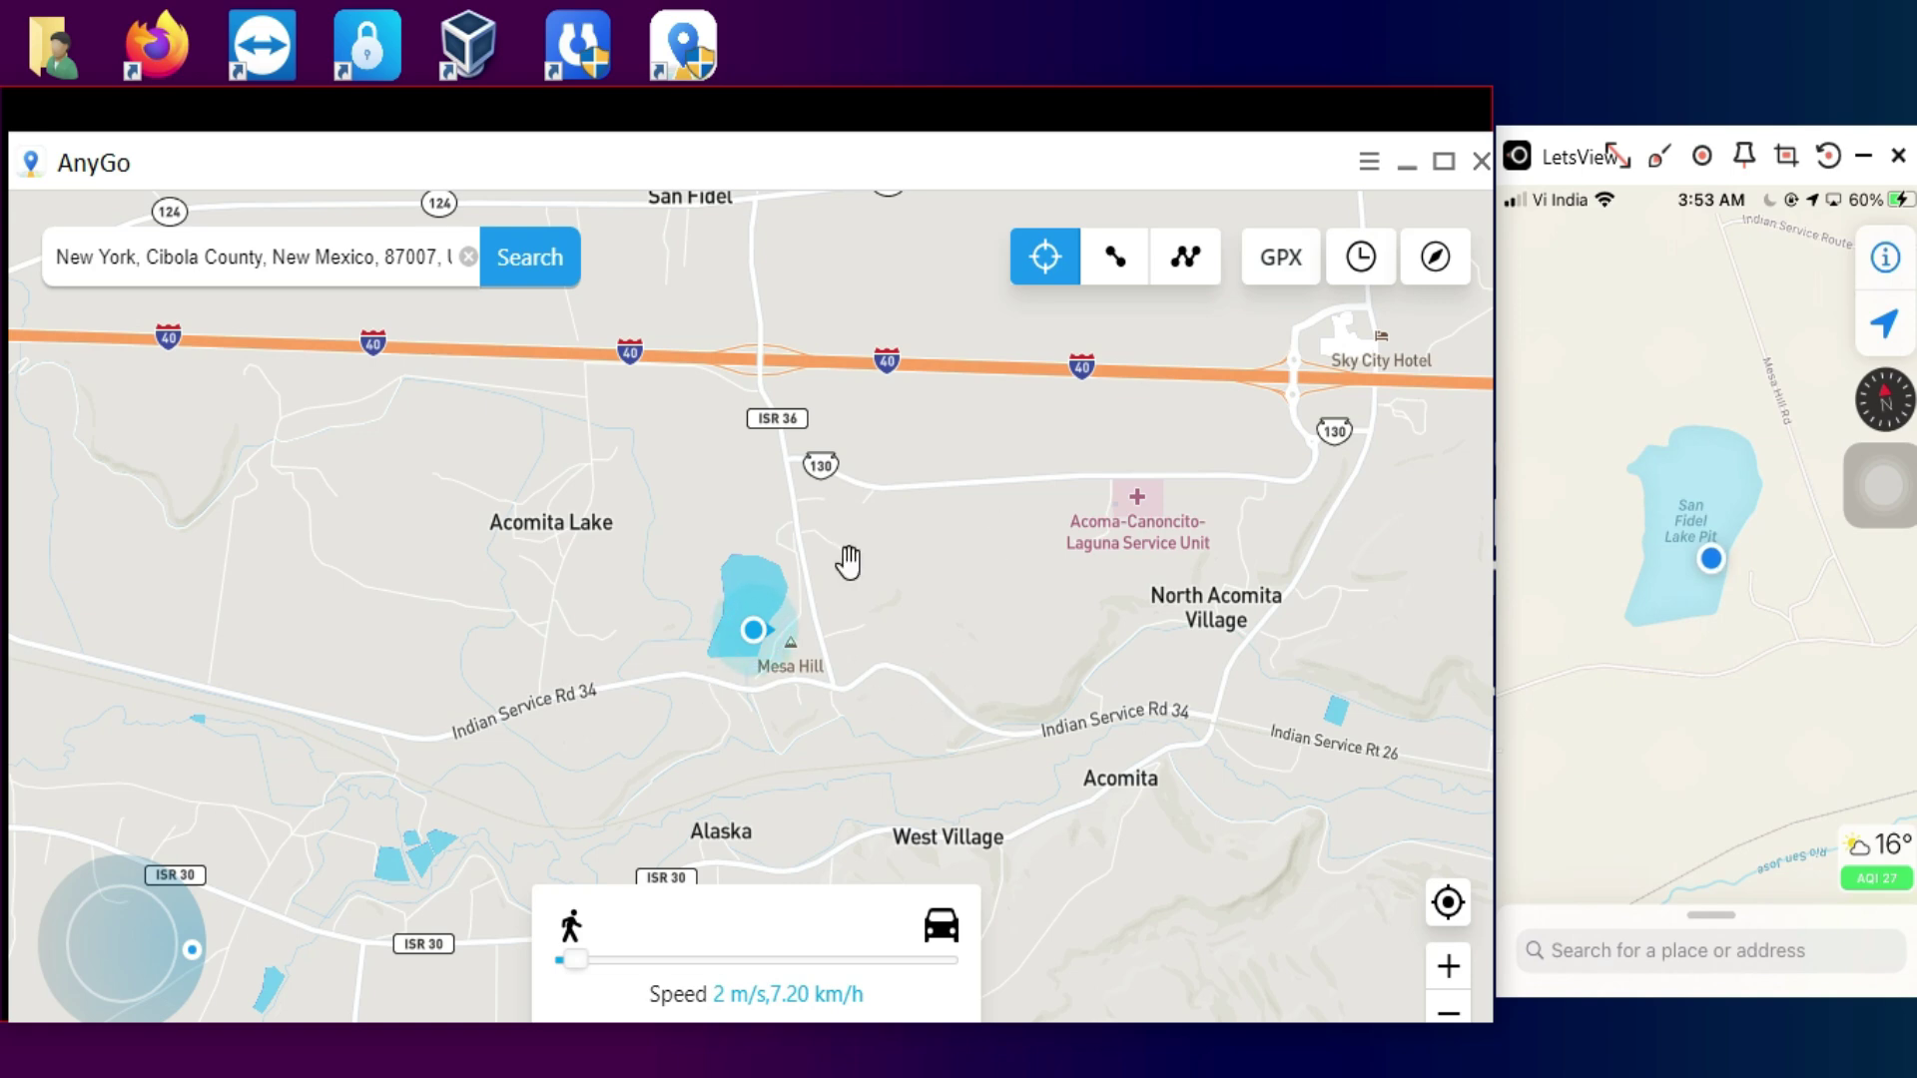
# Pan back and teleport the location to West Village again.
pyautogui.moveTo(861, 543); pyautogui.dragTo(1093, 736)
pyautogui.scroll(4, 1092, 736)
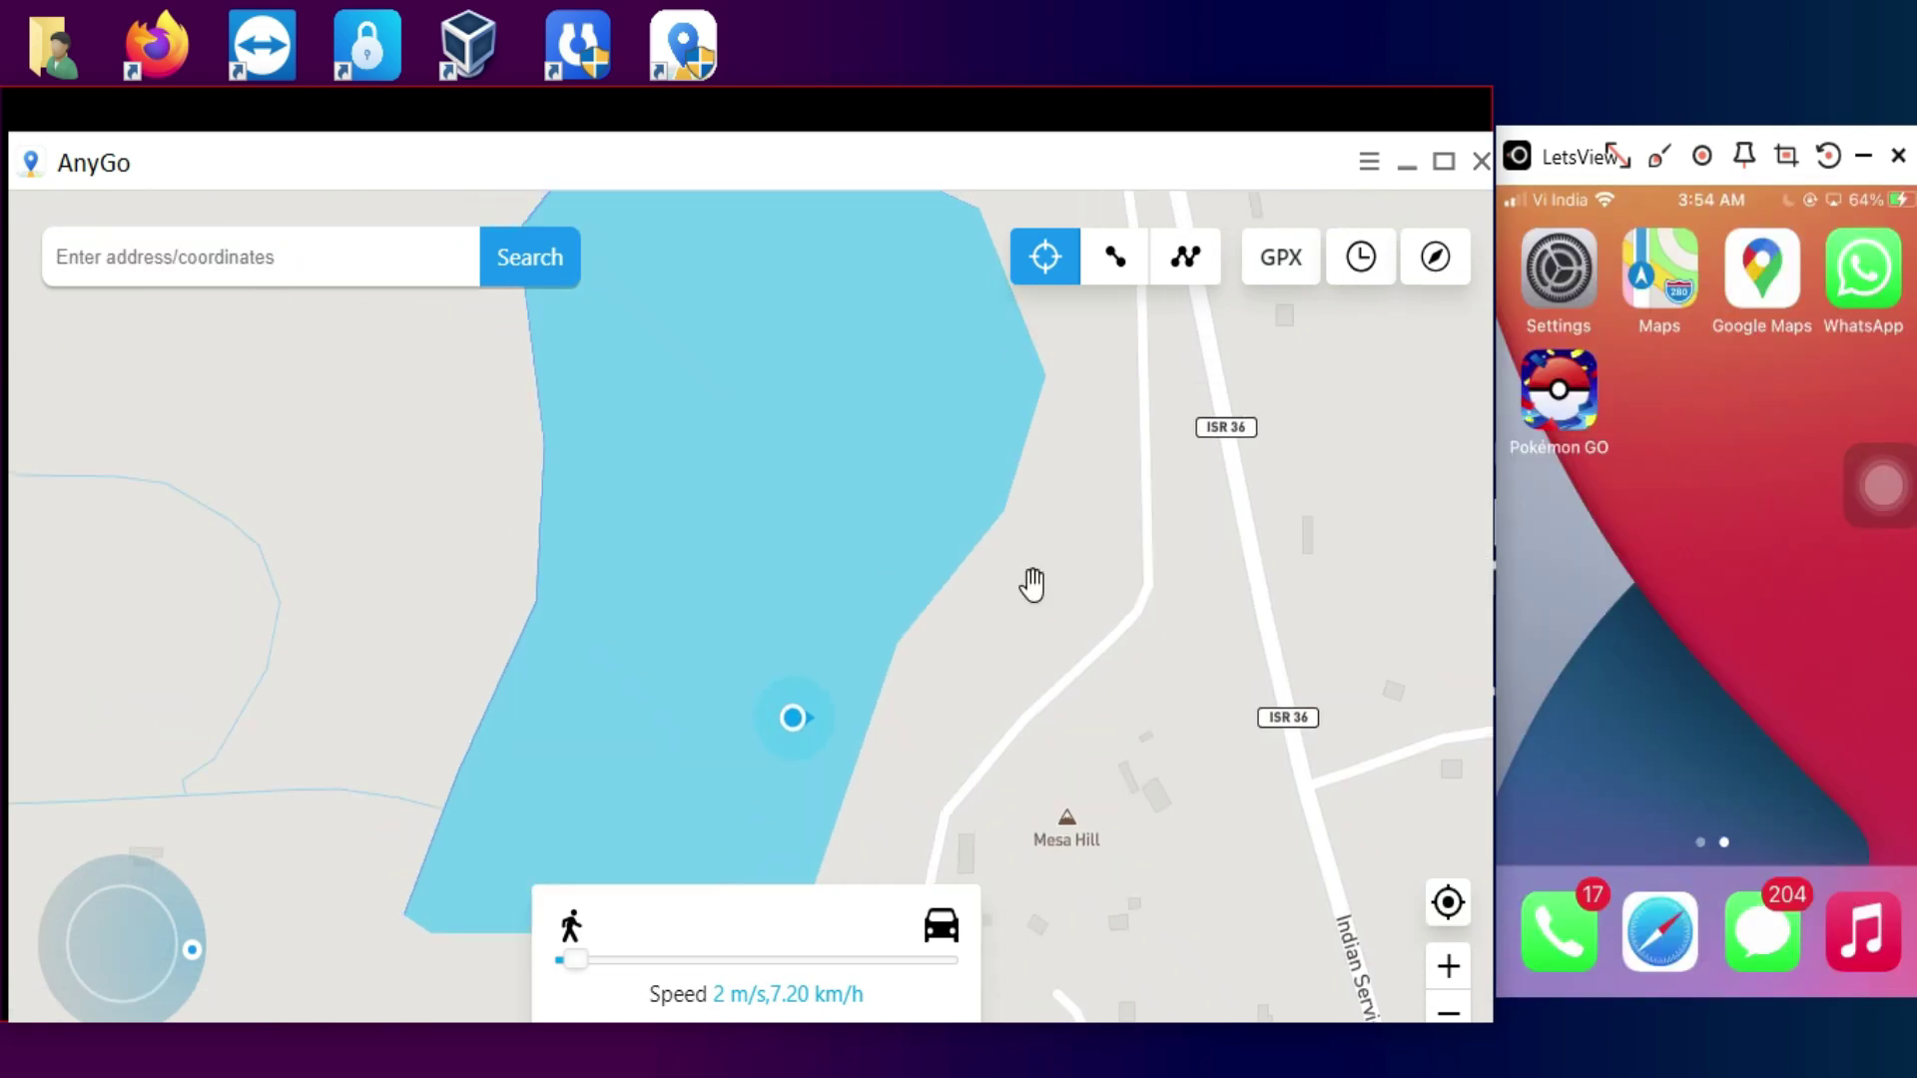
pyautogui.doubleClick(1448, 1013)
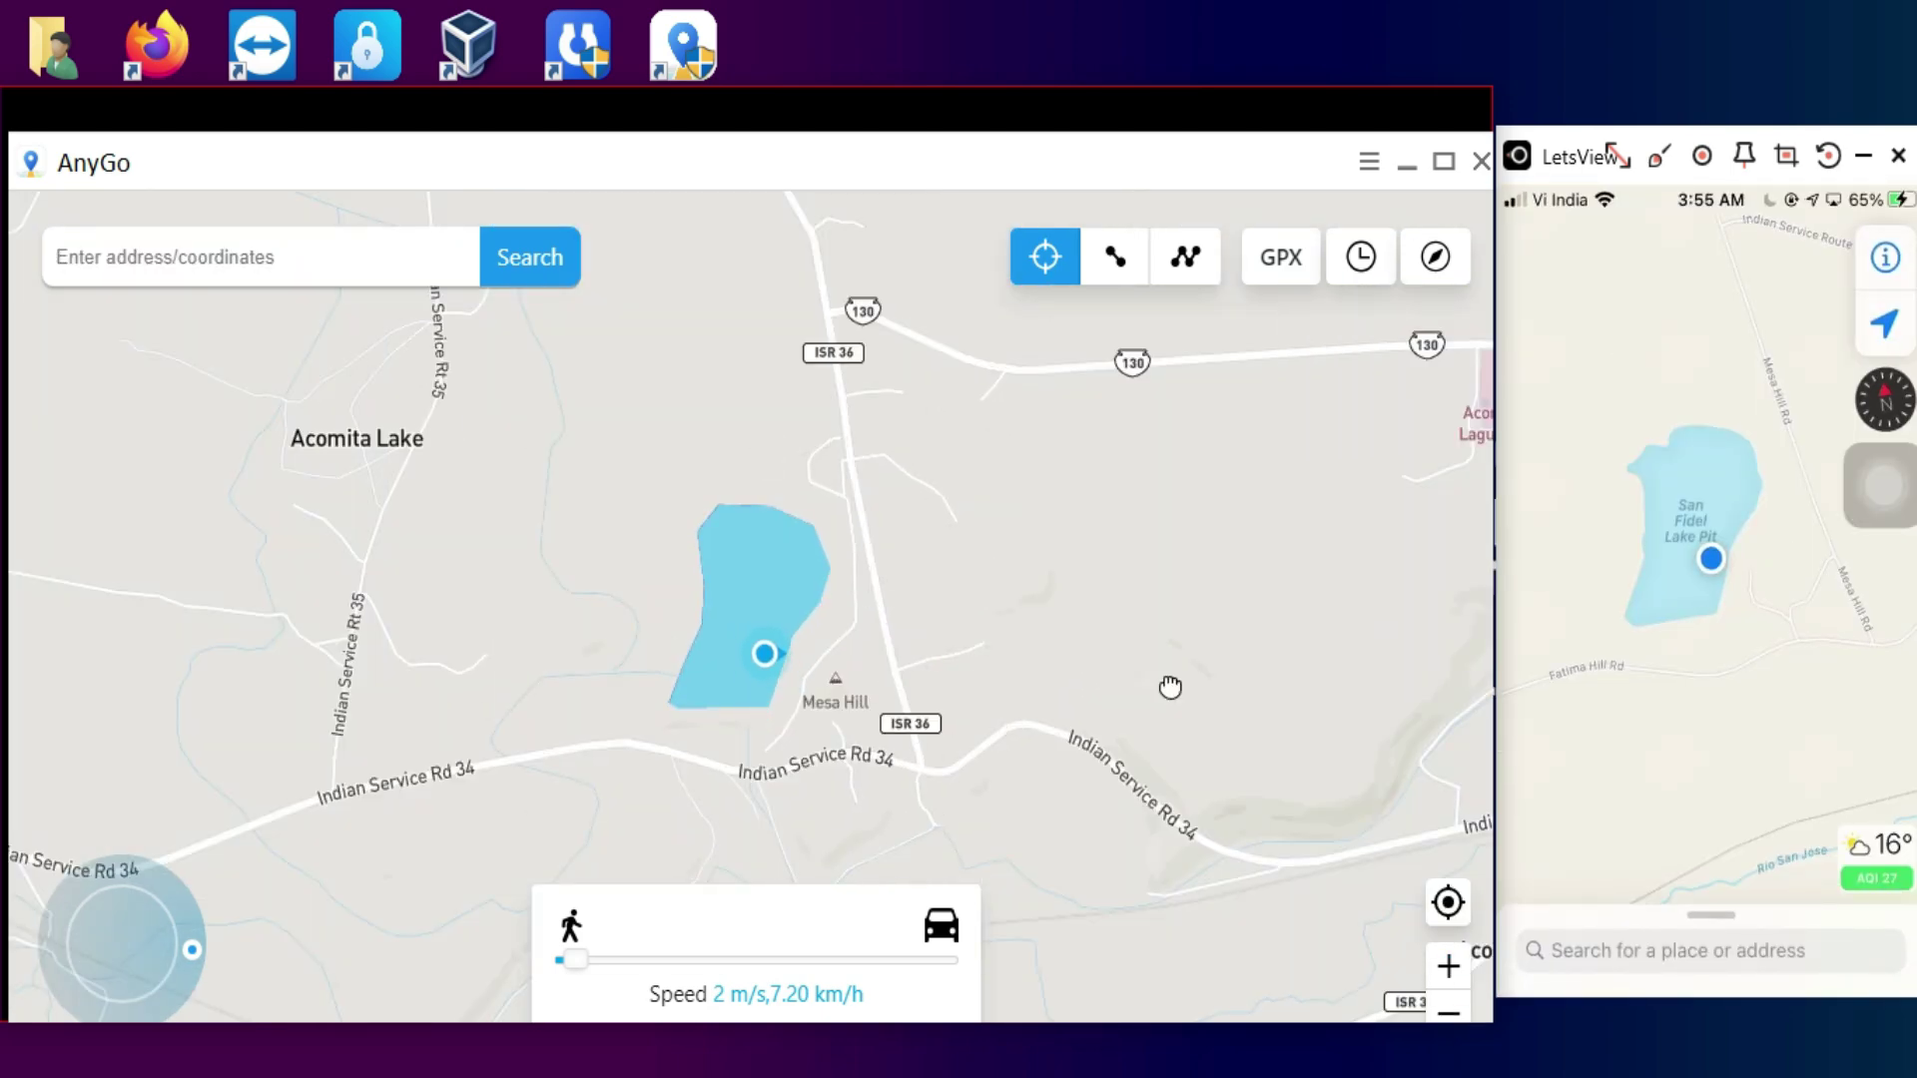
pyautogui.moveTo(1168, 685); pyautogui.dragTo(759, 325)
pyautogui.click(807, 717)
pyautogui.click(807, 650)
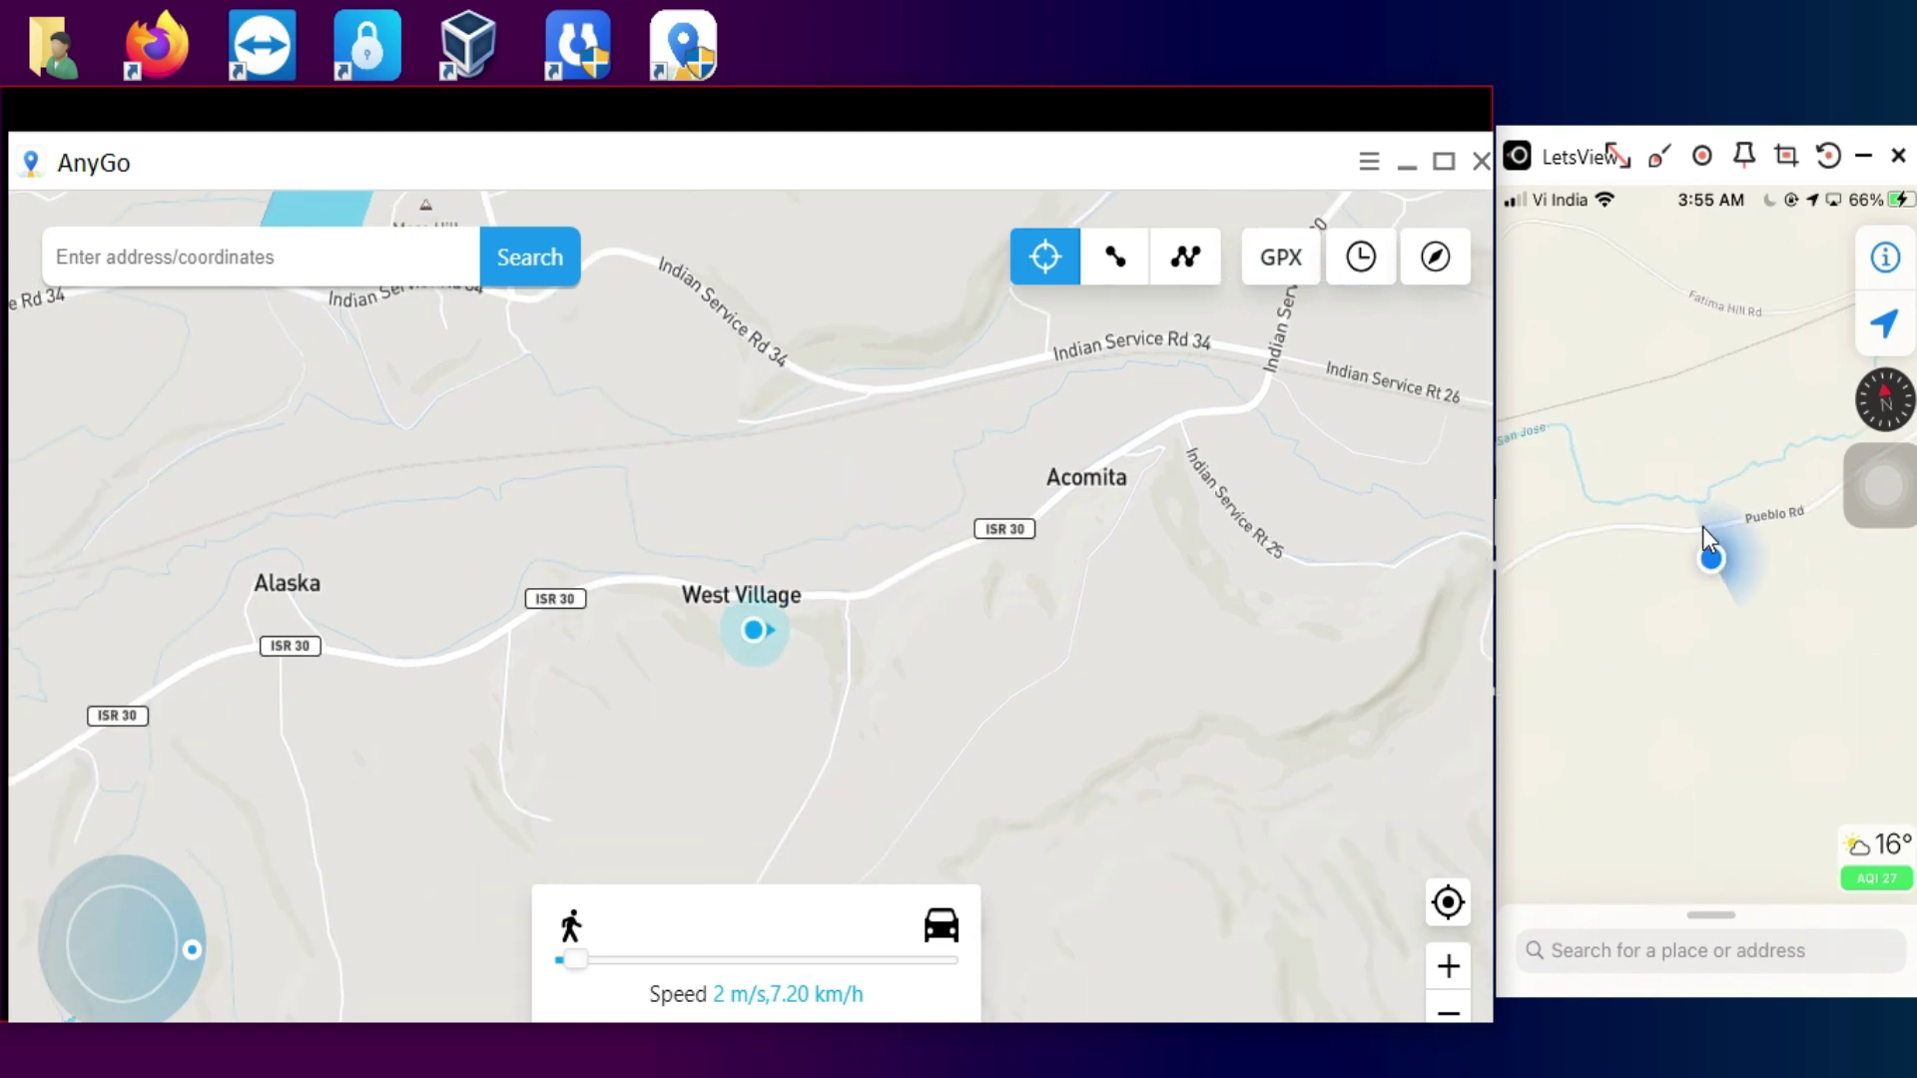
# Search 'new delhi', choose New Delhi, Delhi, India, and teleport there.
pyautogui.click(212, 227)
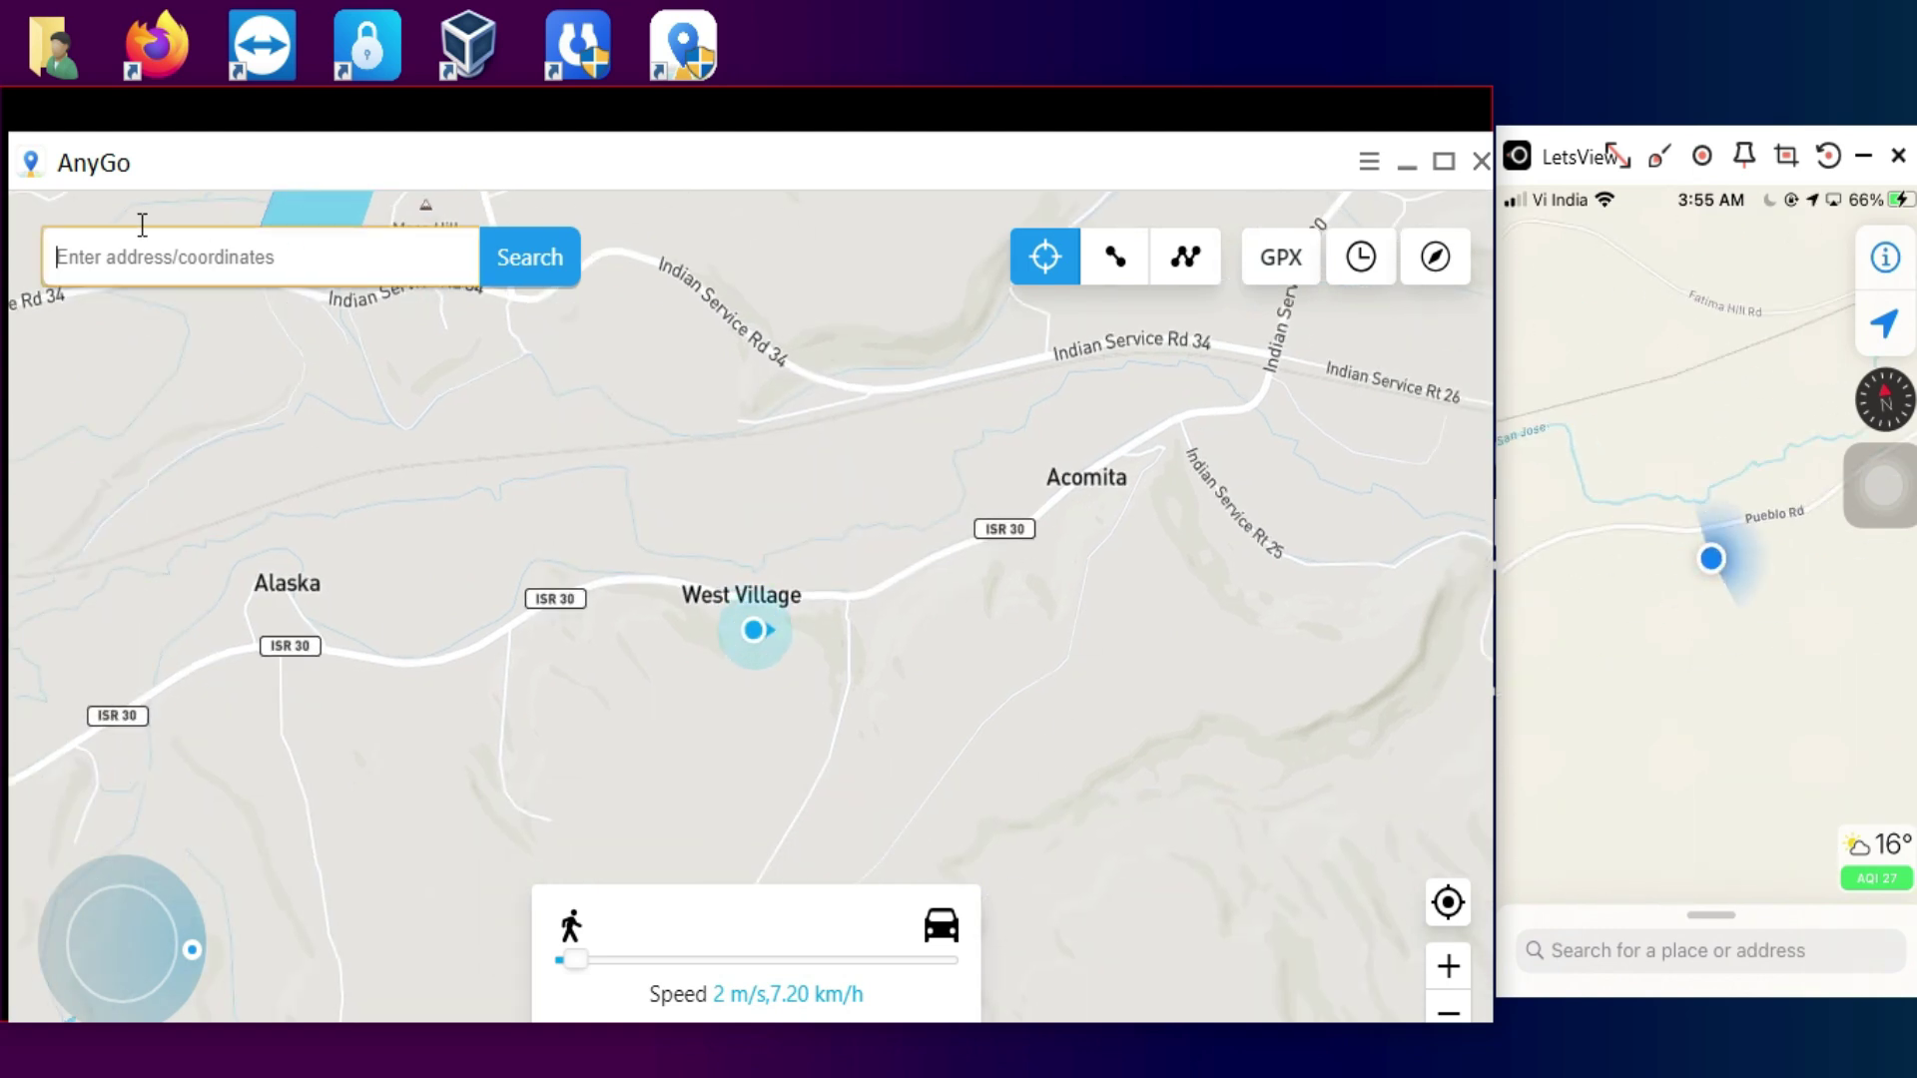
pyautogui.write('new delhi')
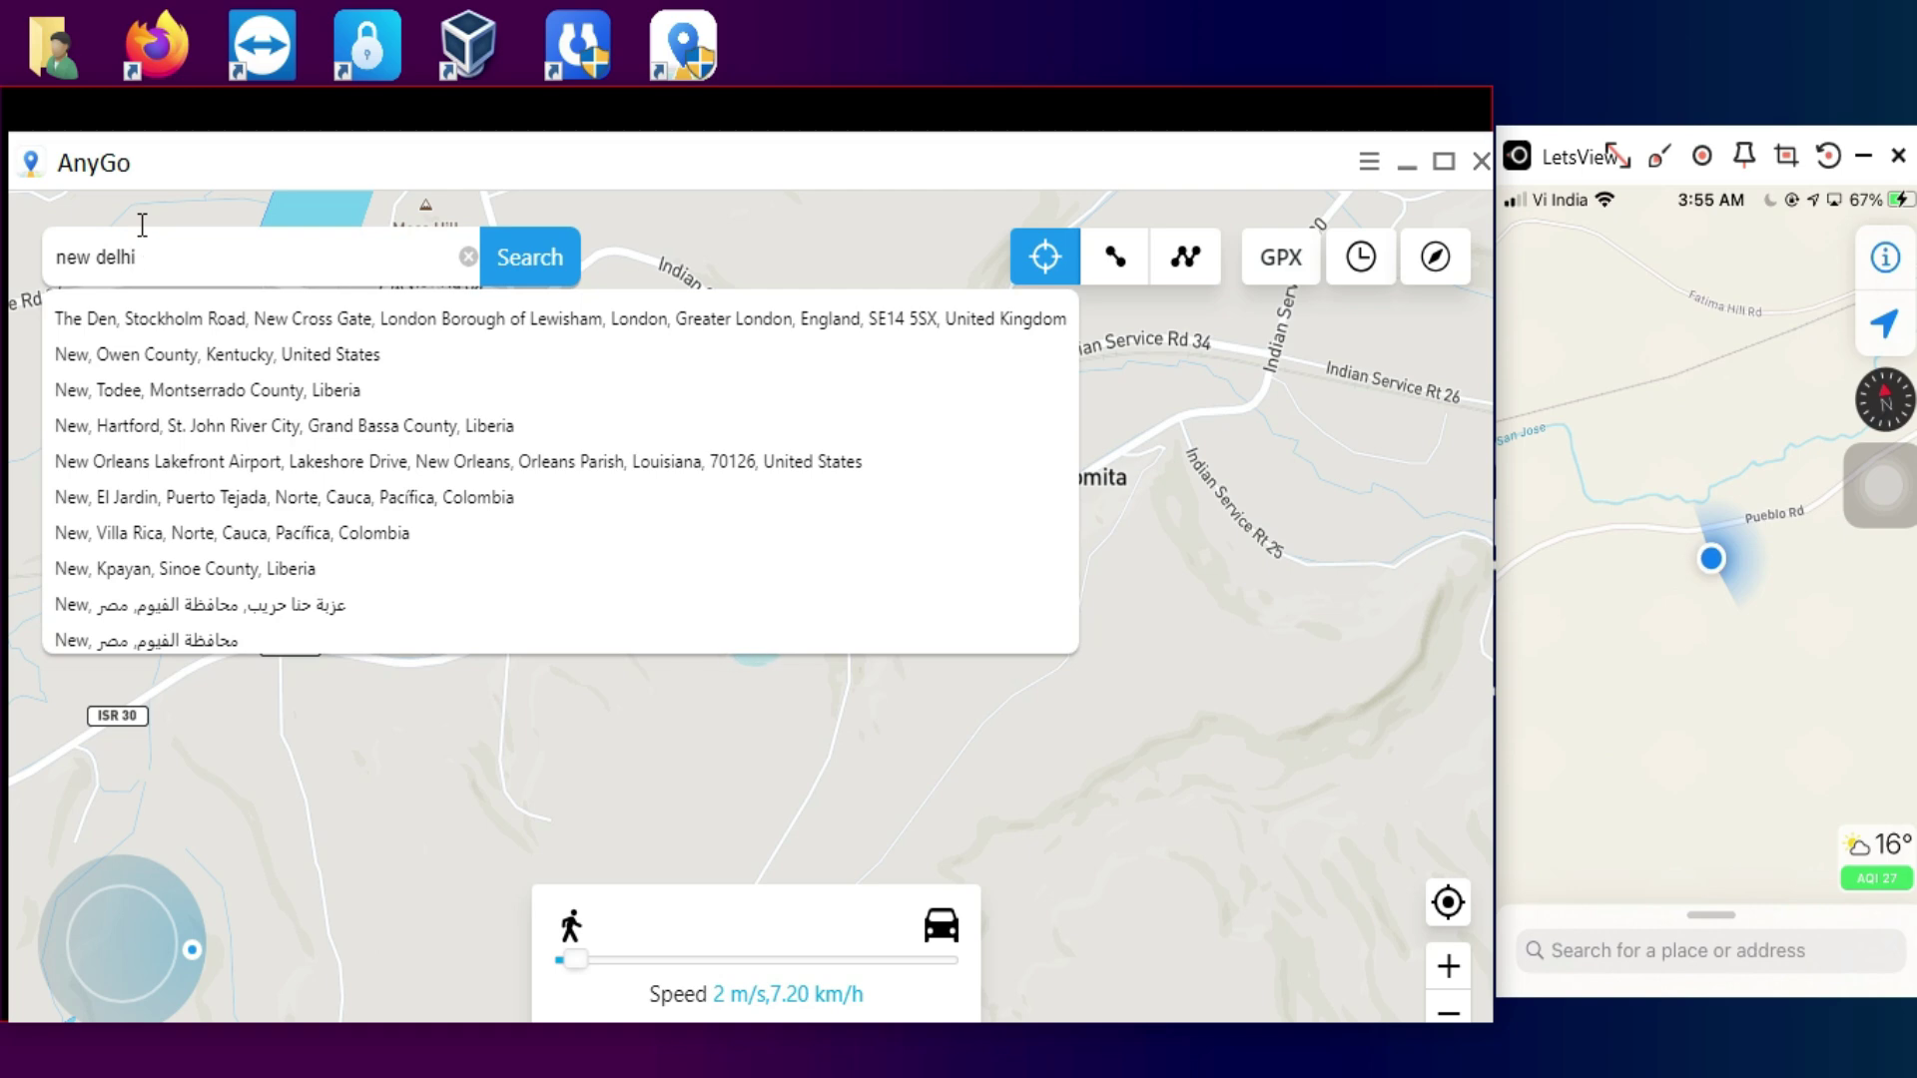
pyautogui.click(198, 311)
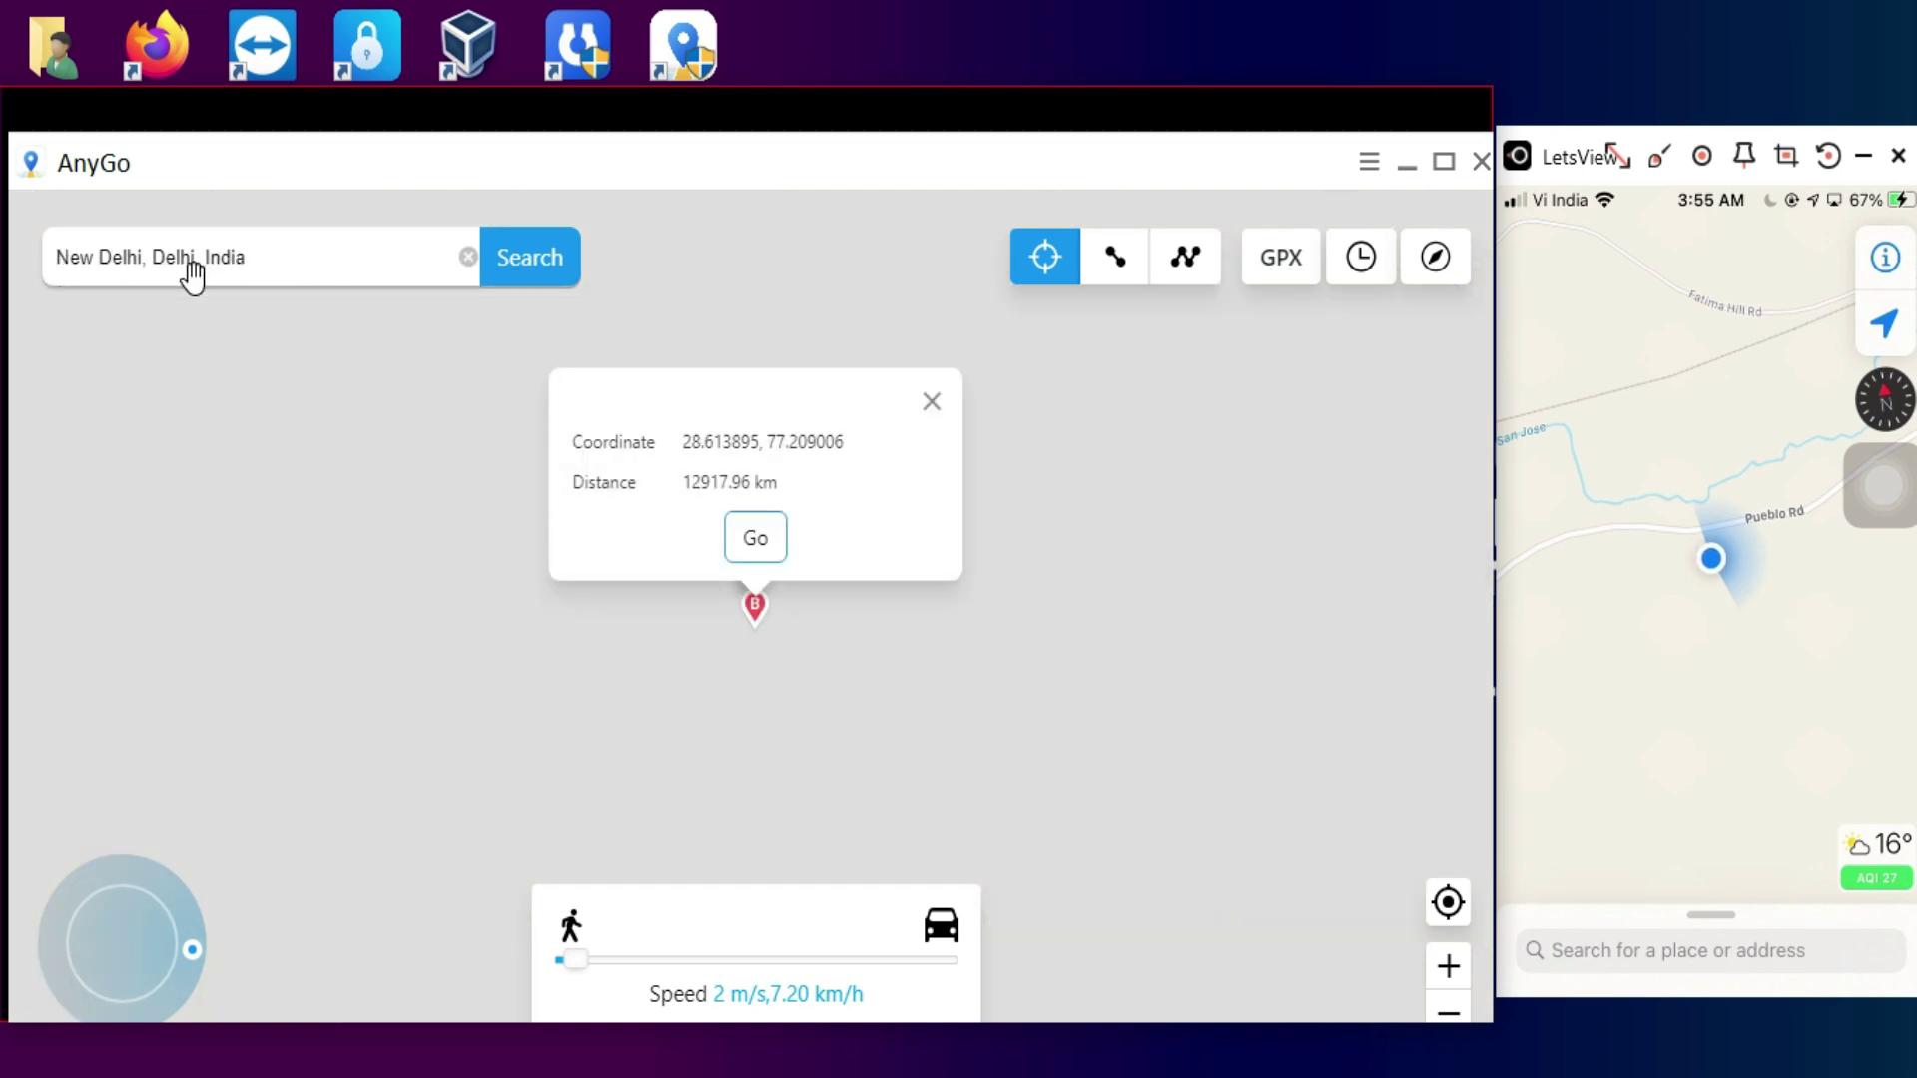
pyautogui.click(754, 535)
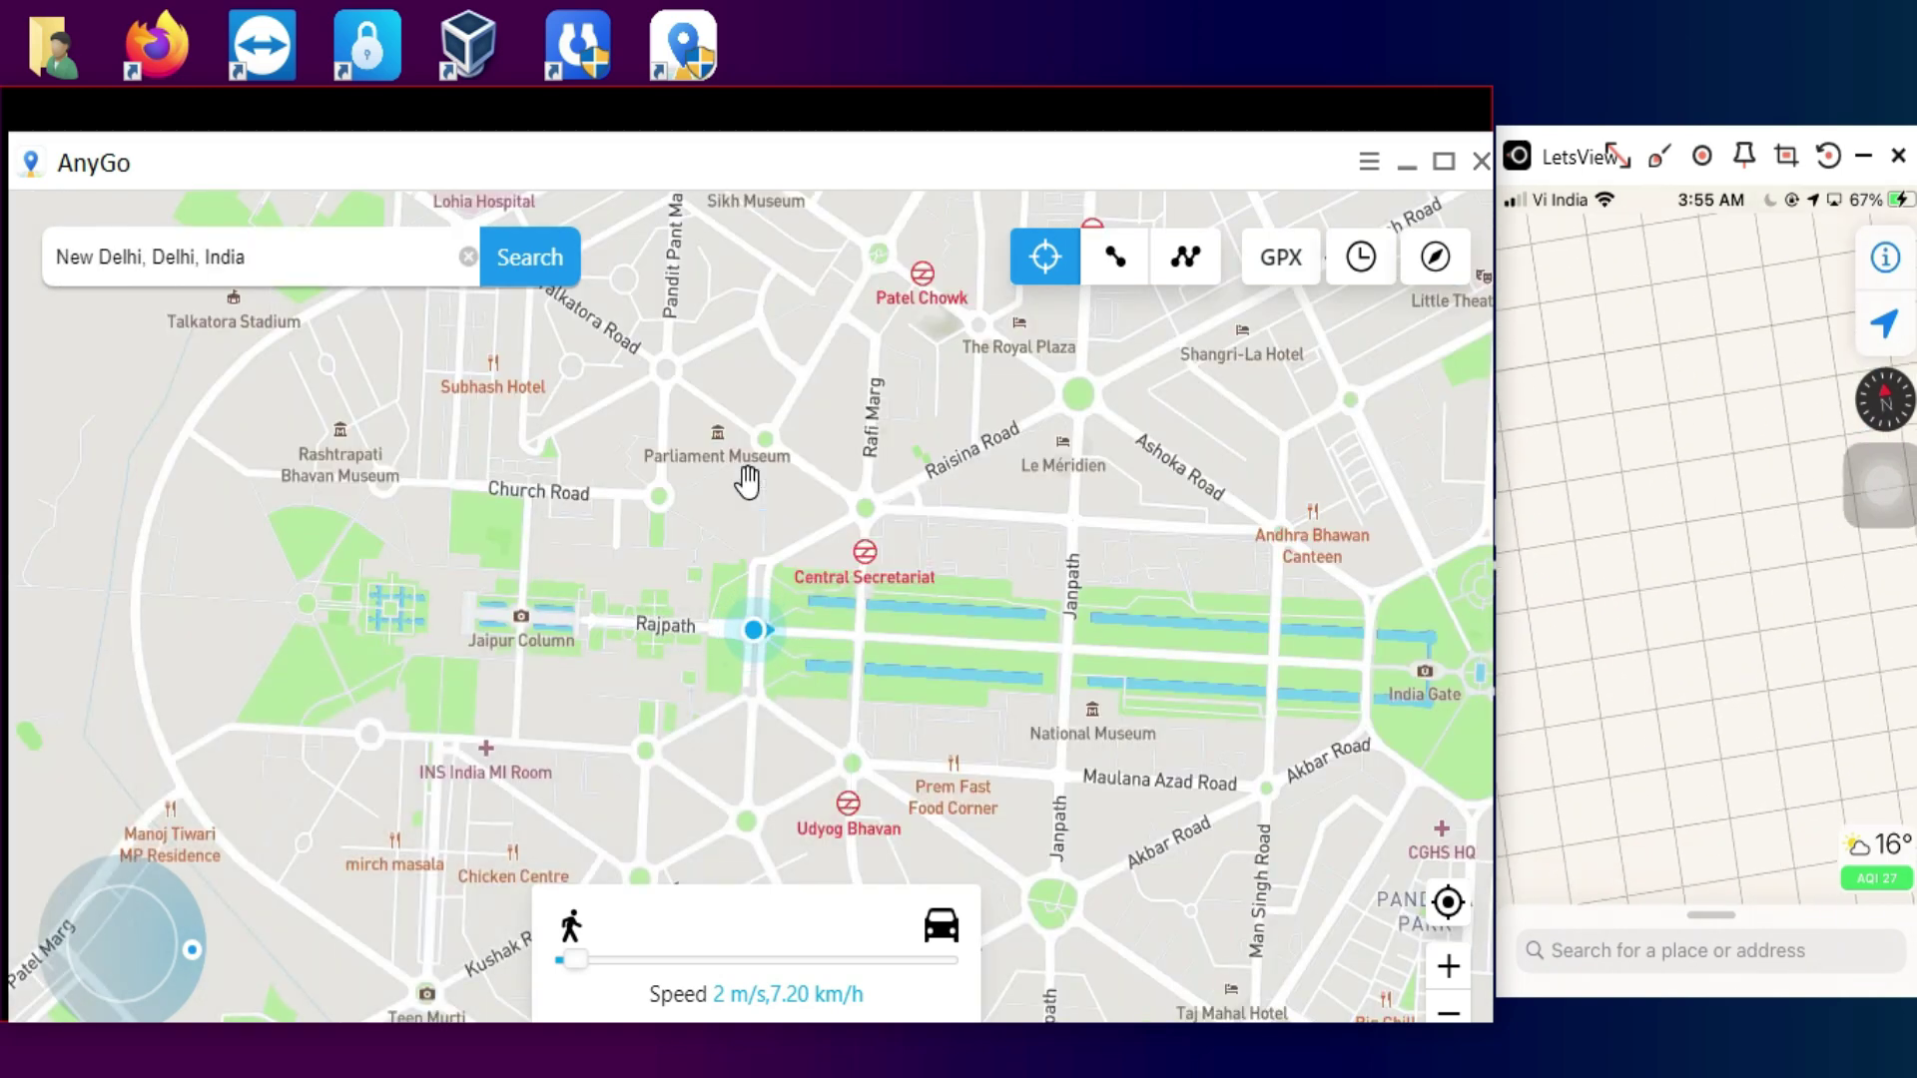
# Teleport to a spot beside Trafalgar Square in London.
pyautogui.click(1445, 897)
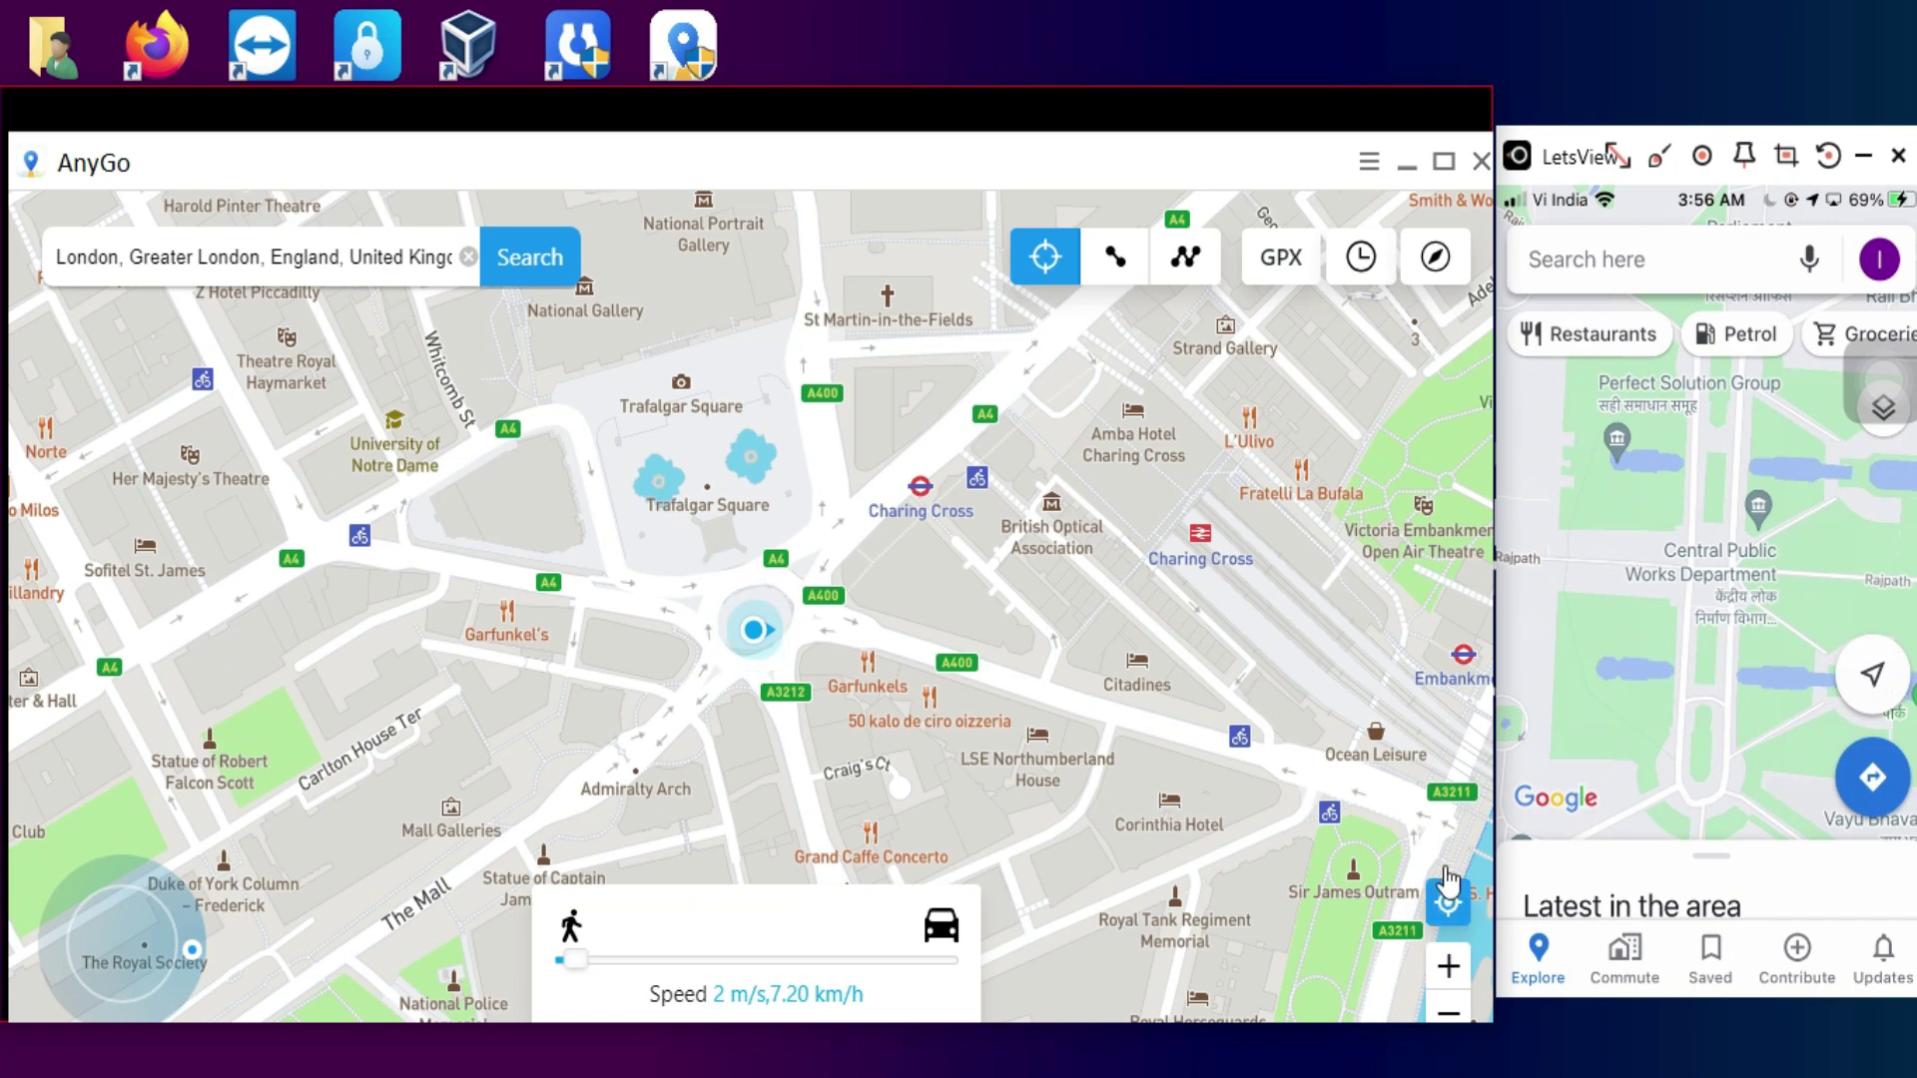
pyautogui.click(1435, 903)
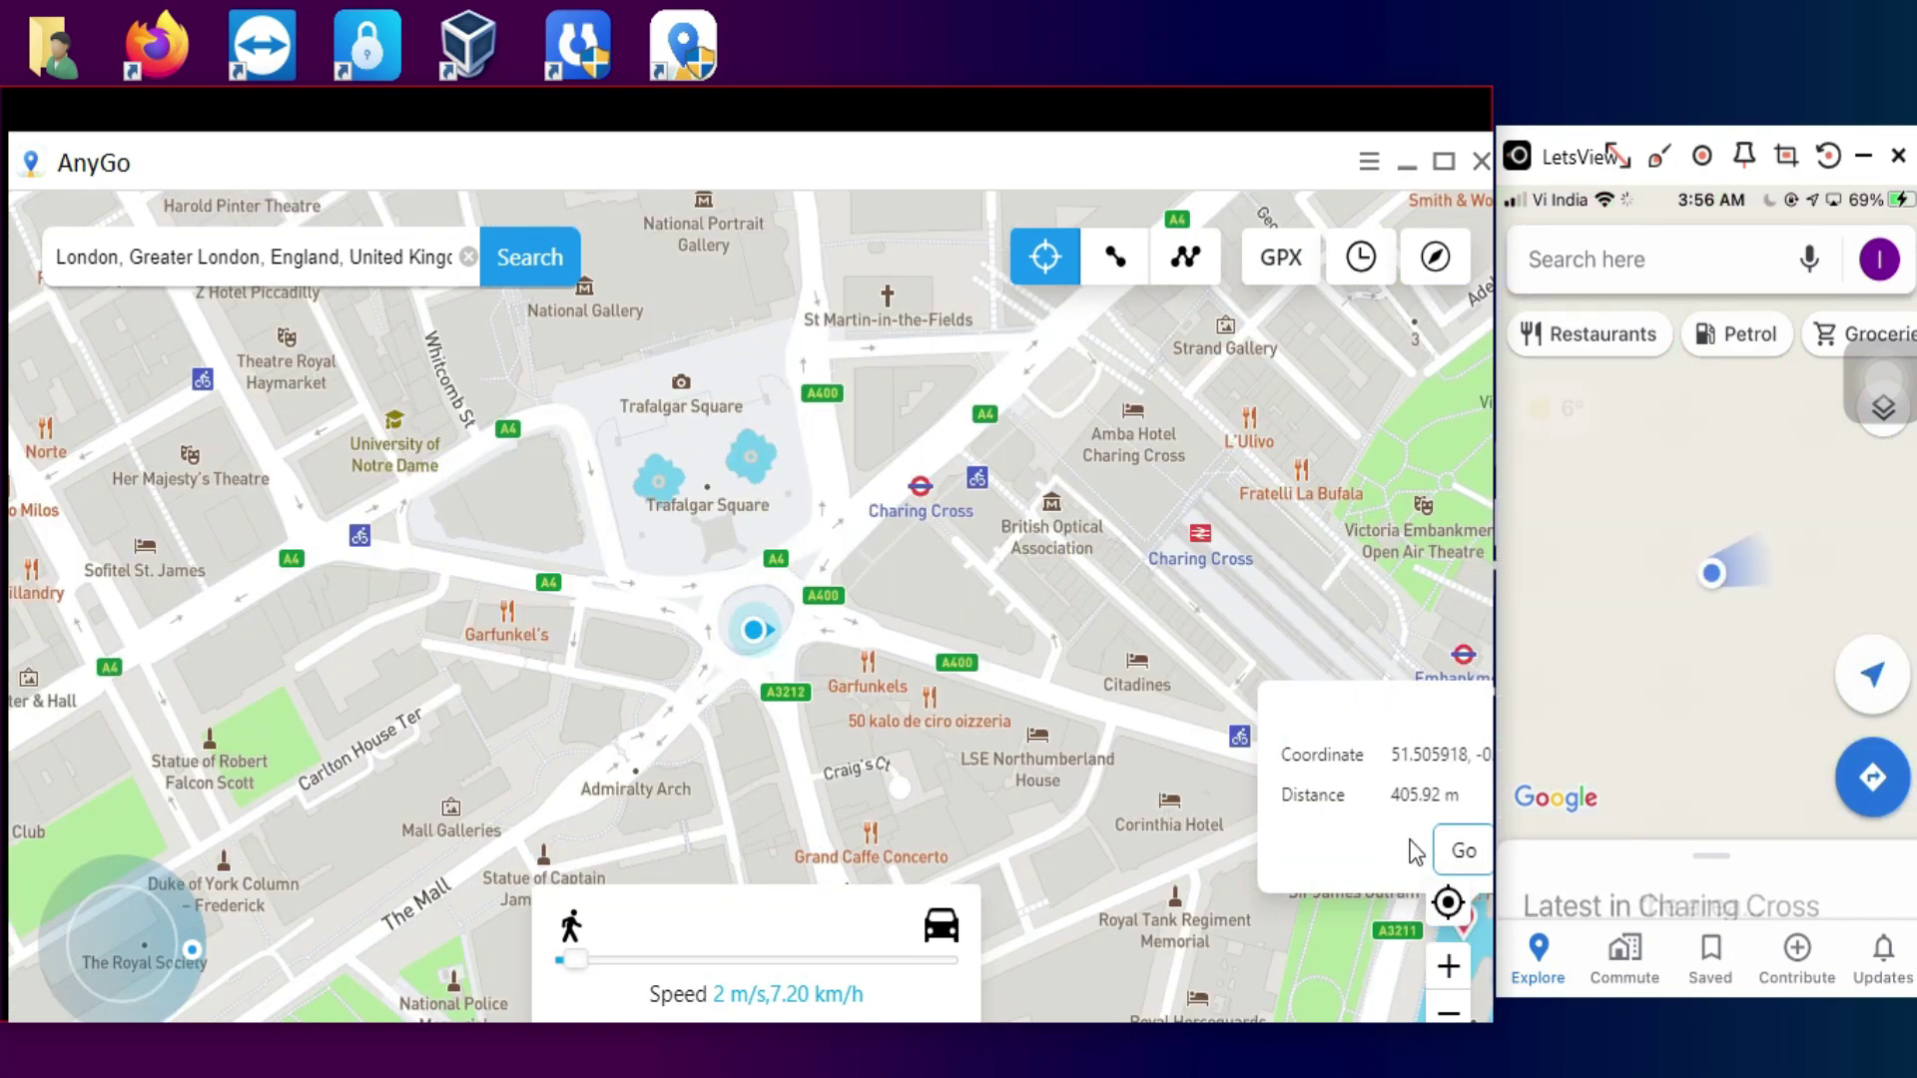
pyautogui.click(1464, 850)
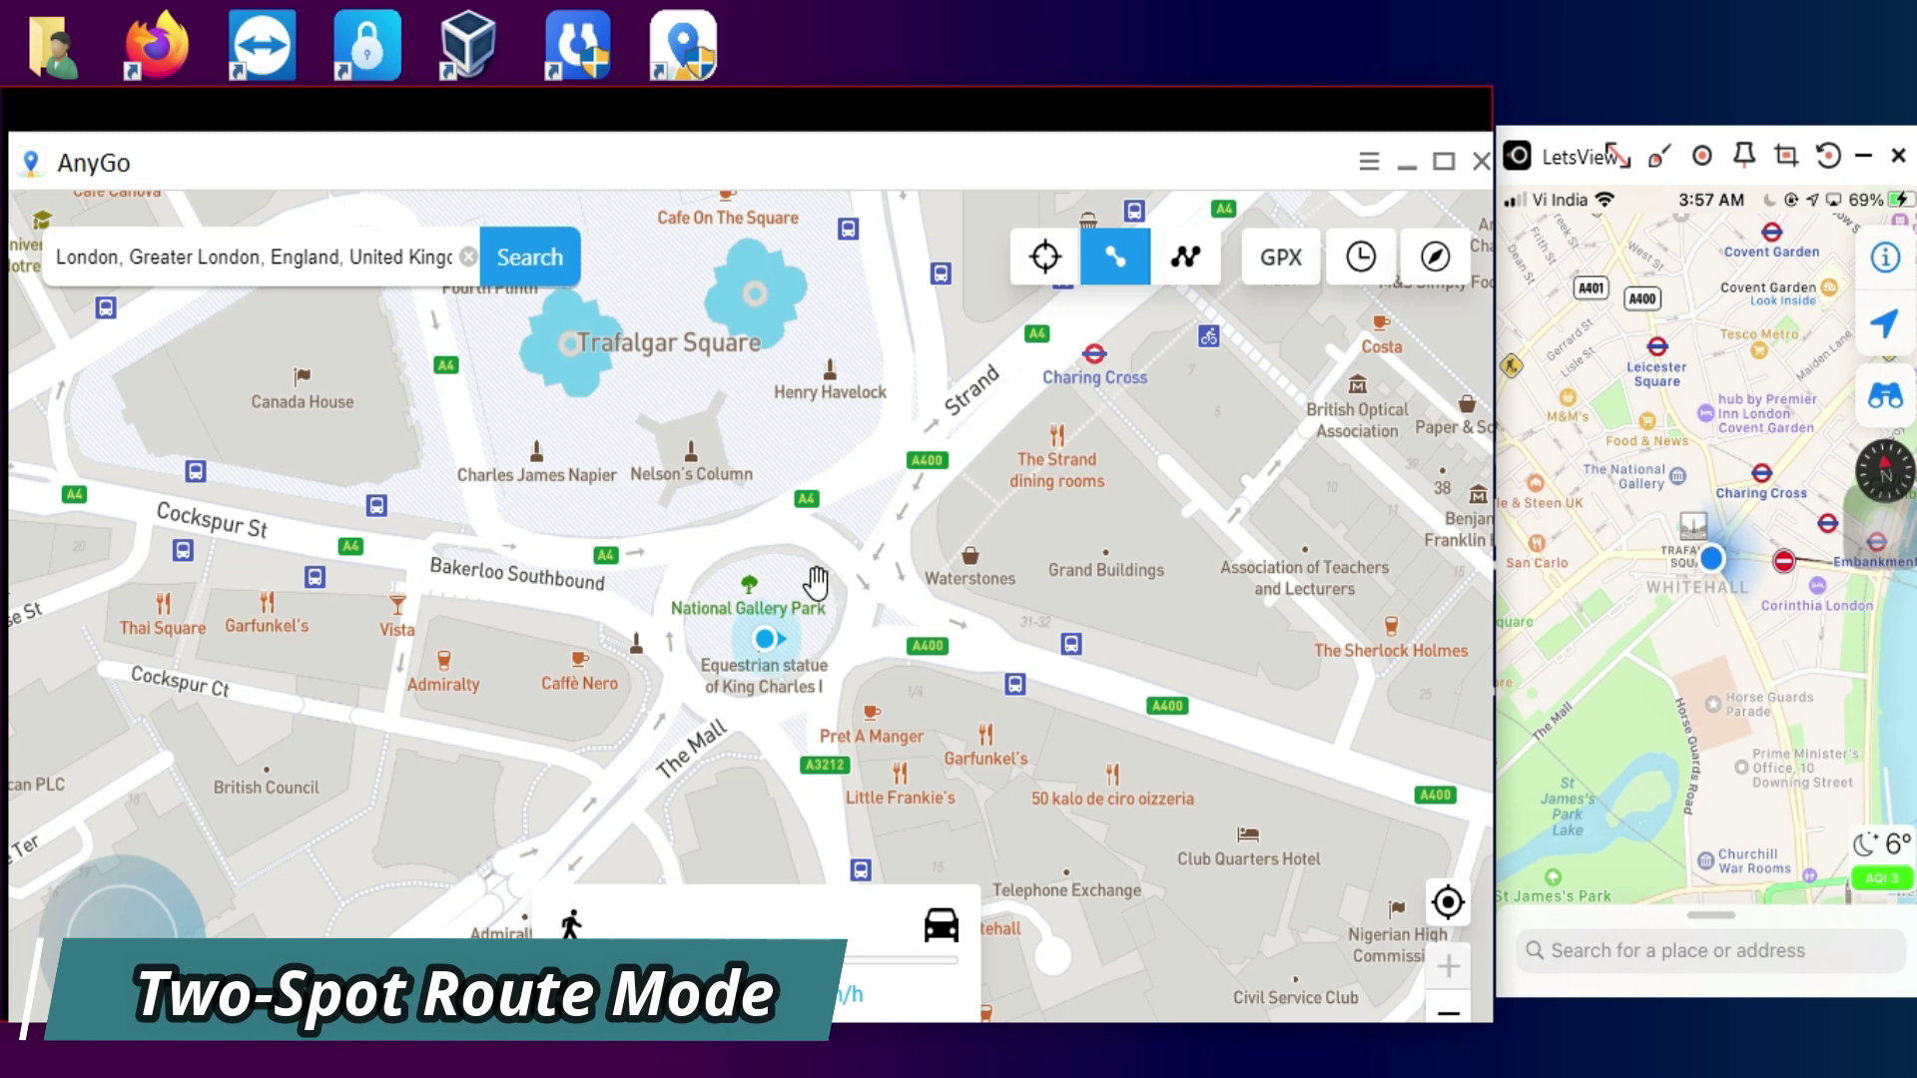
# Walk the 16.87 m two-spot route to beside National Gallery Park.
pyautogui.click(795, 544)
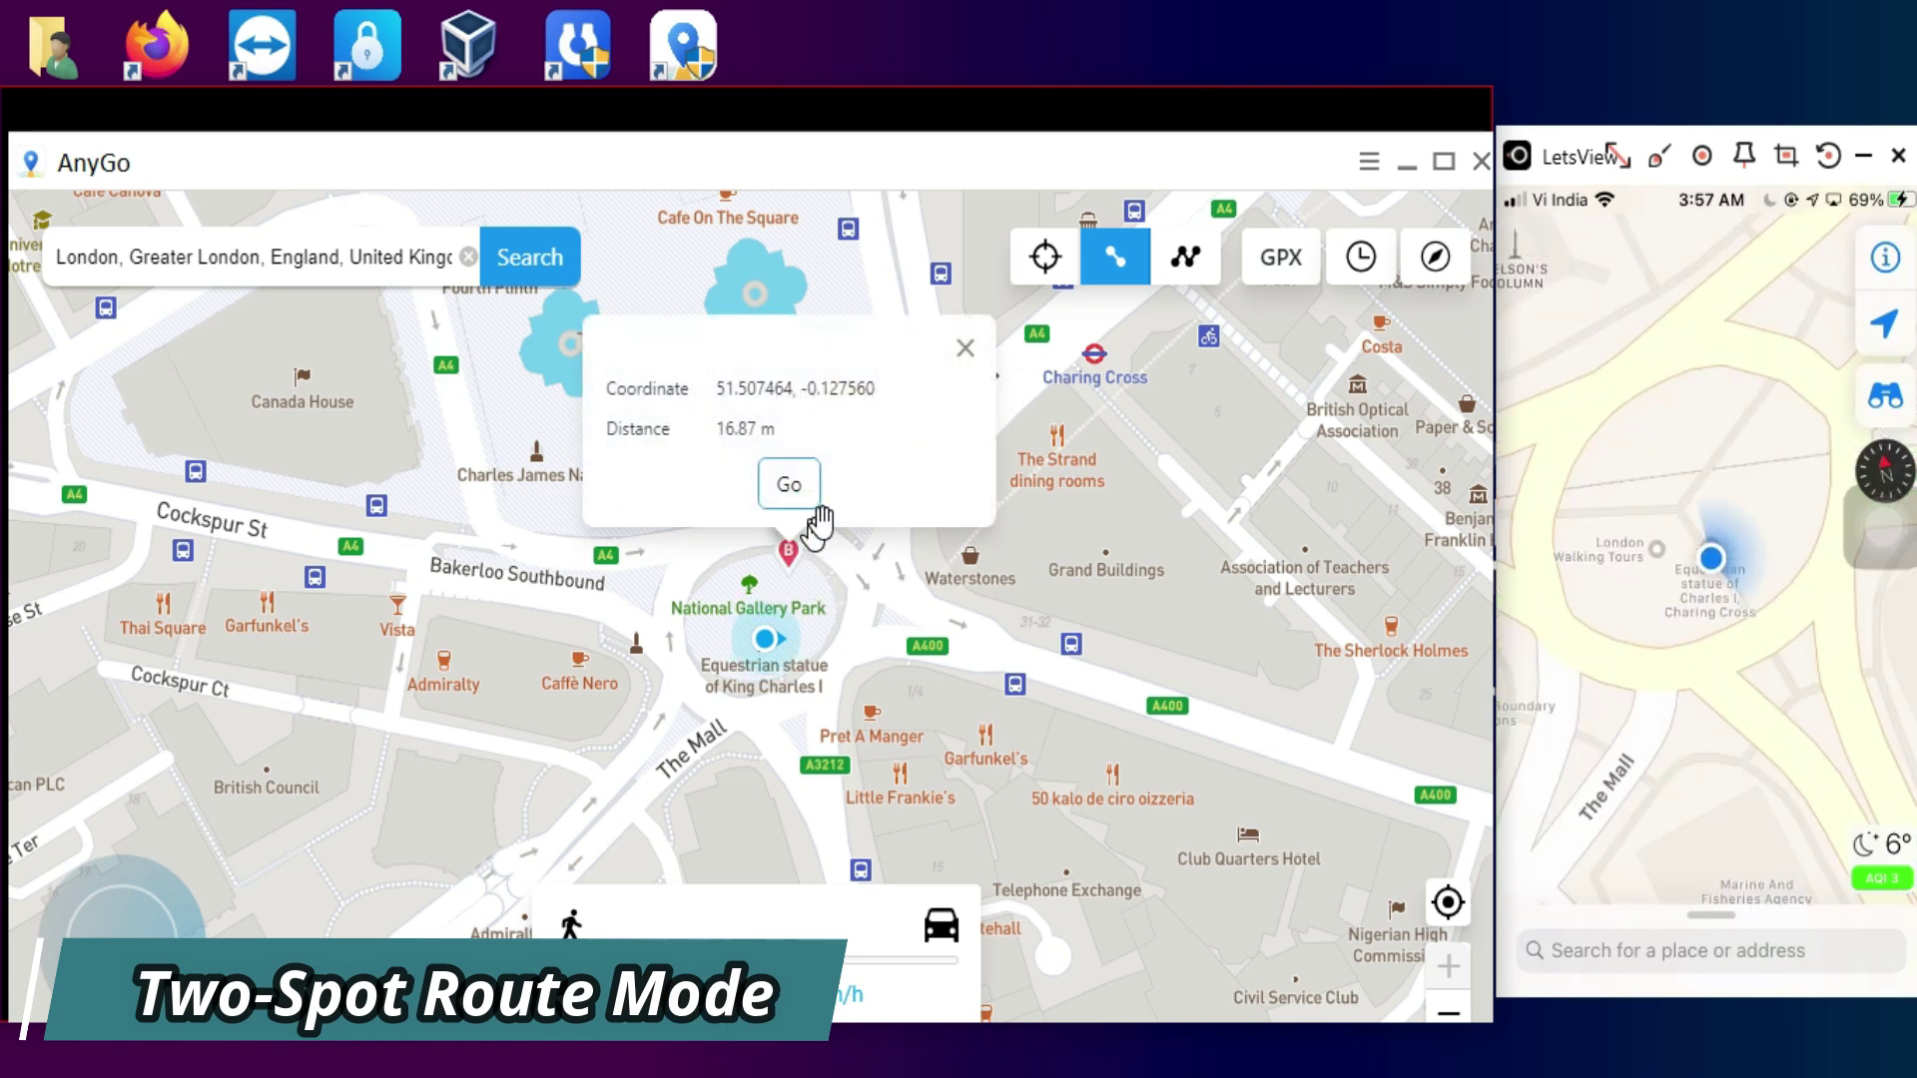
pyautogui.click(739, 449)
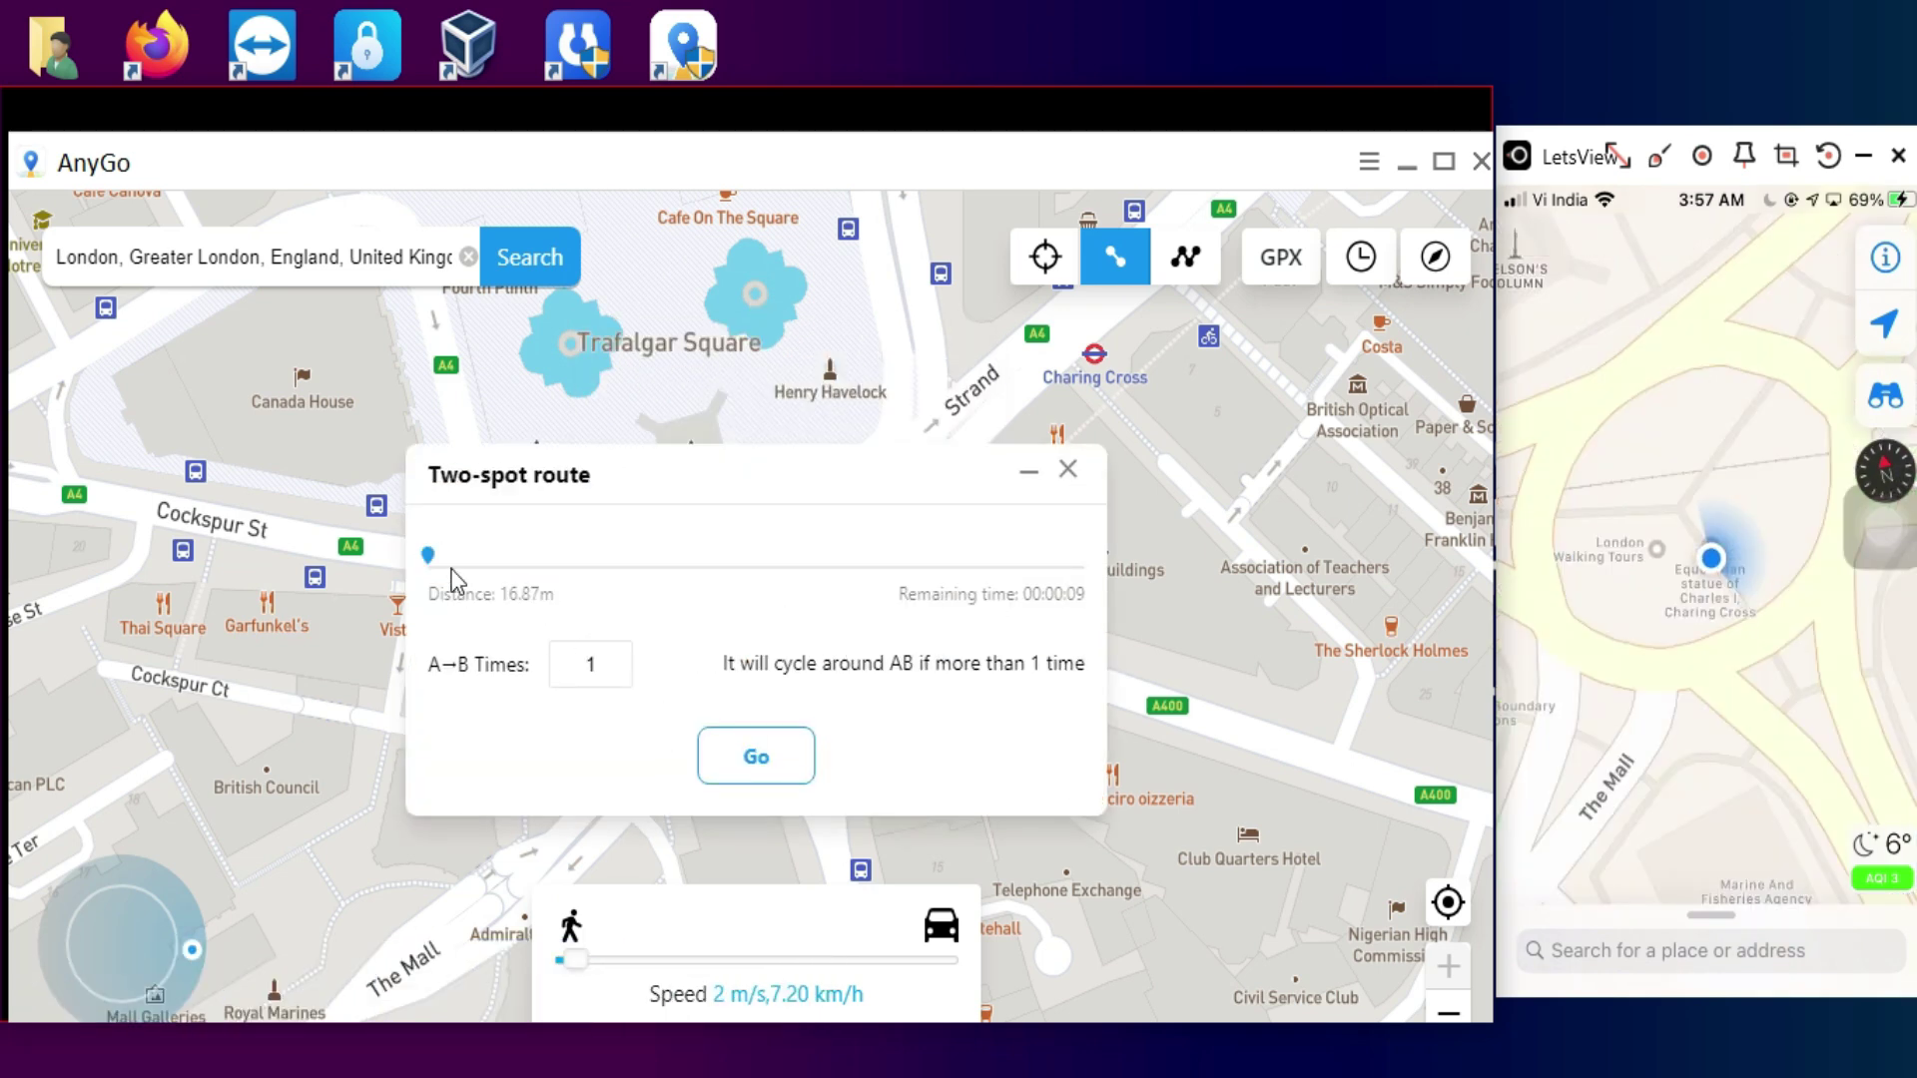
pyautogui.click(769, 742)
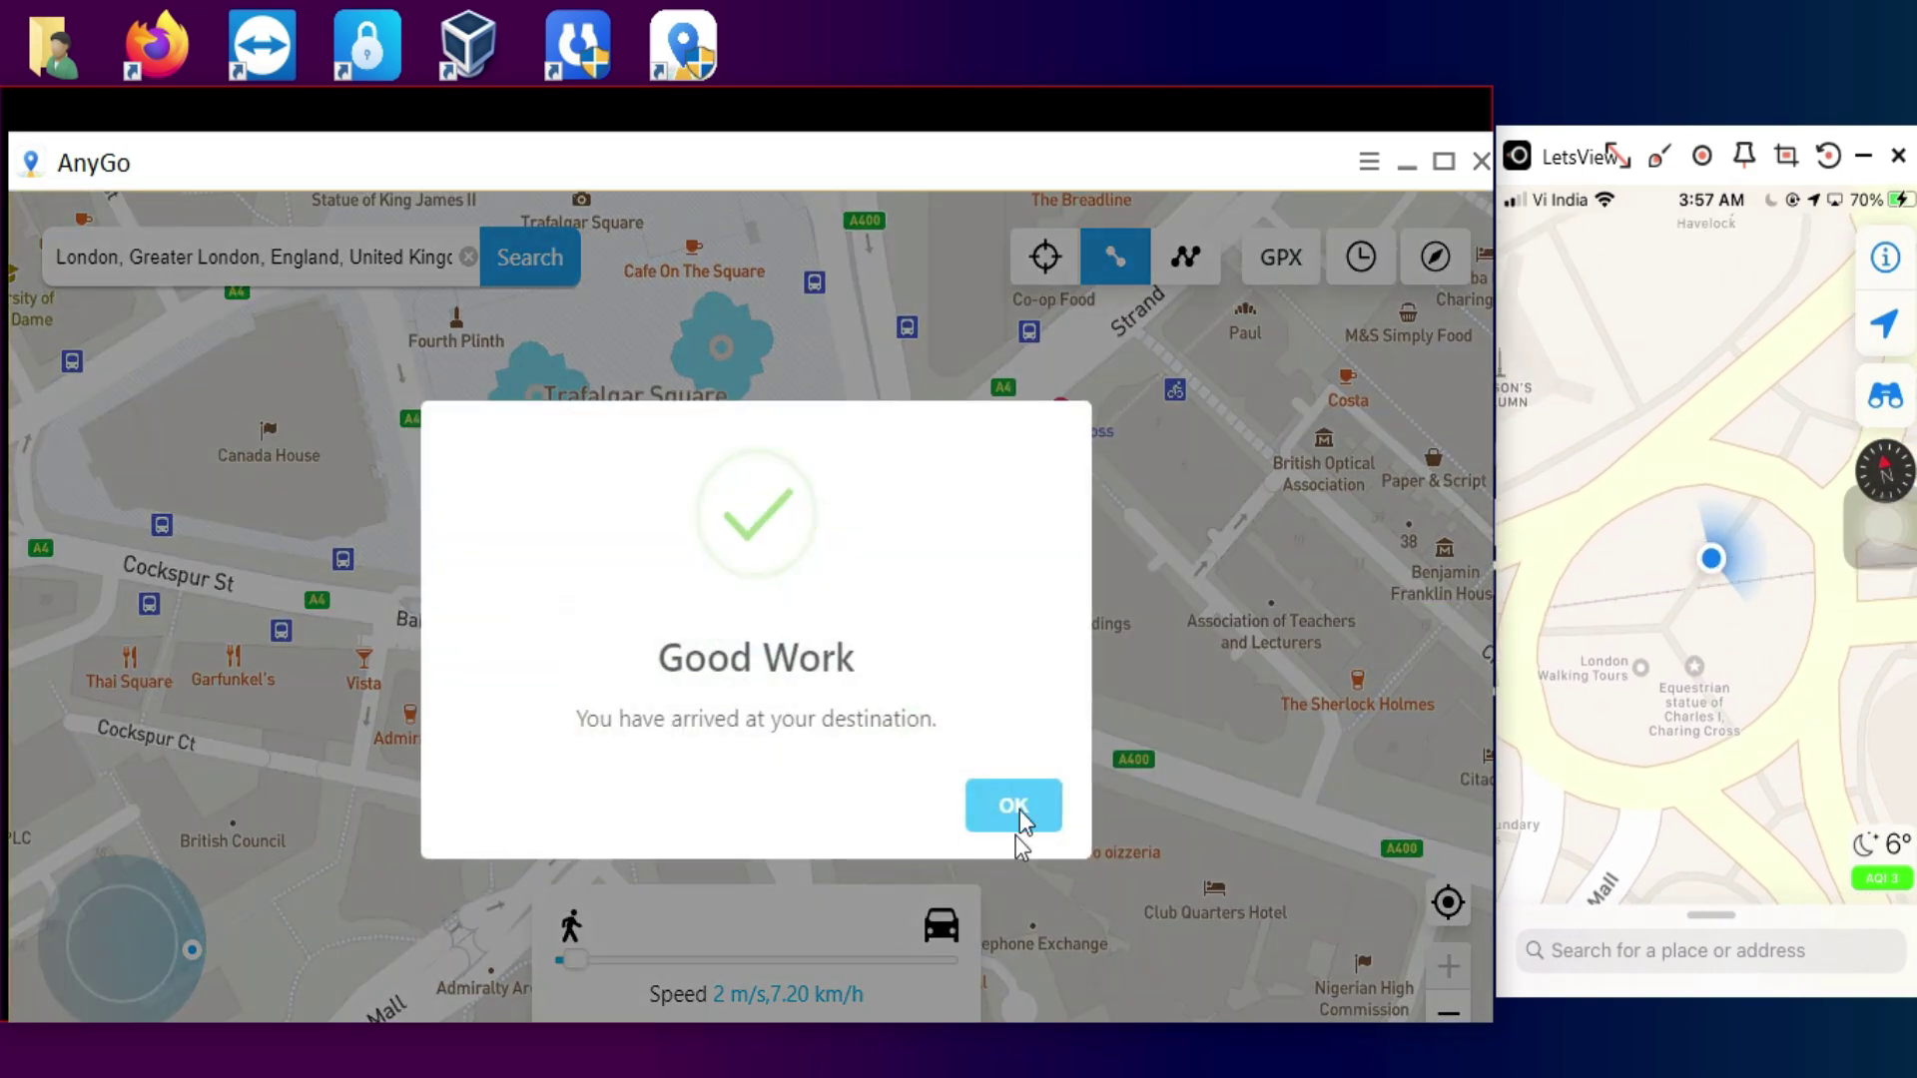
pyautogui.click(1019, 809)
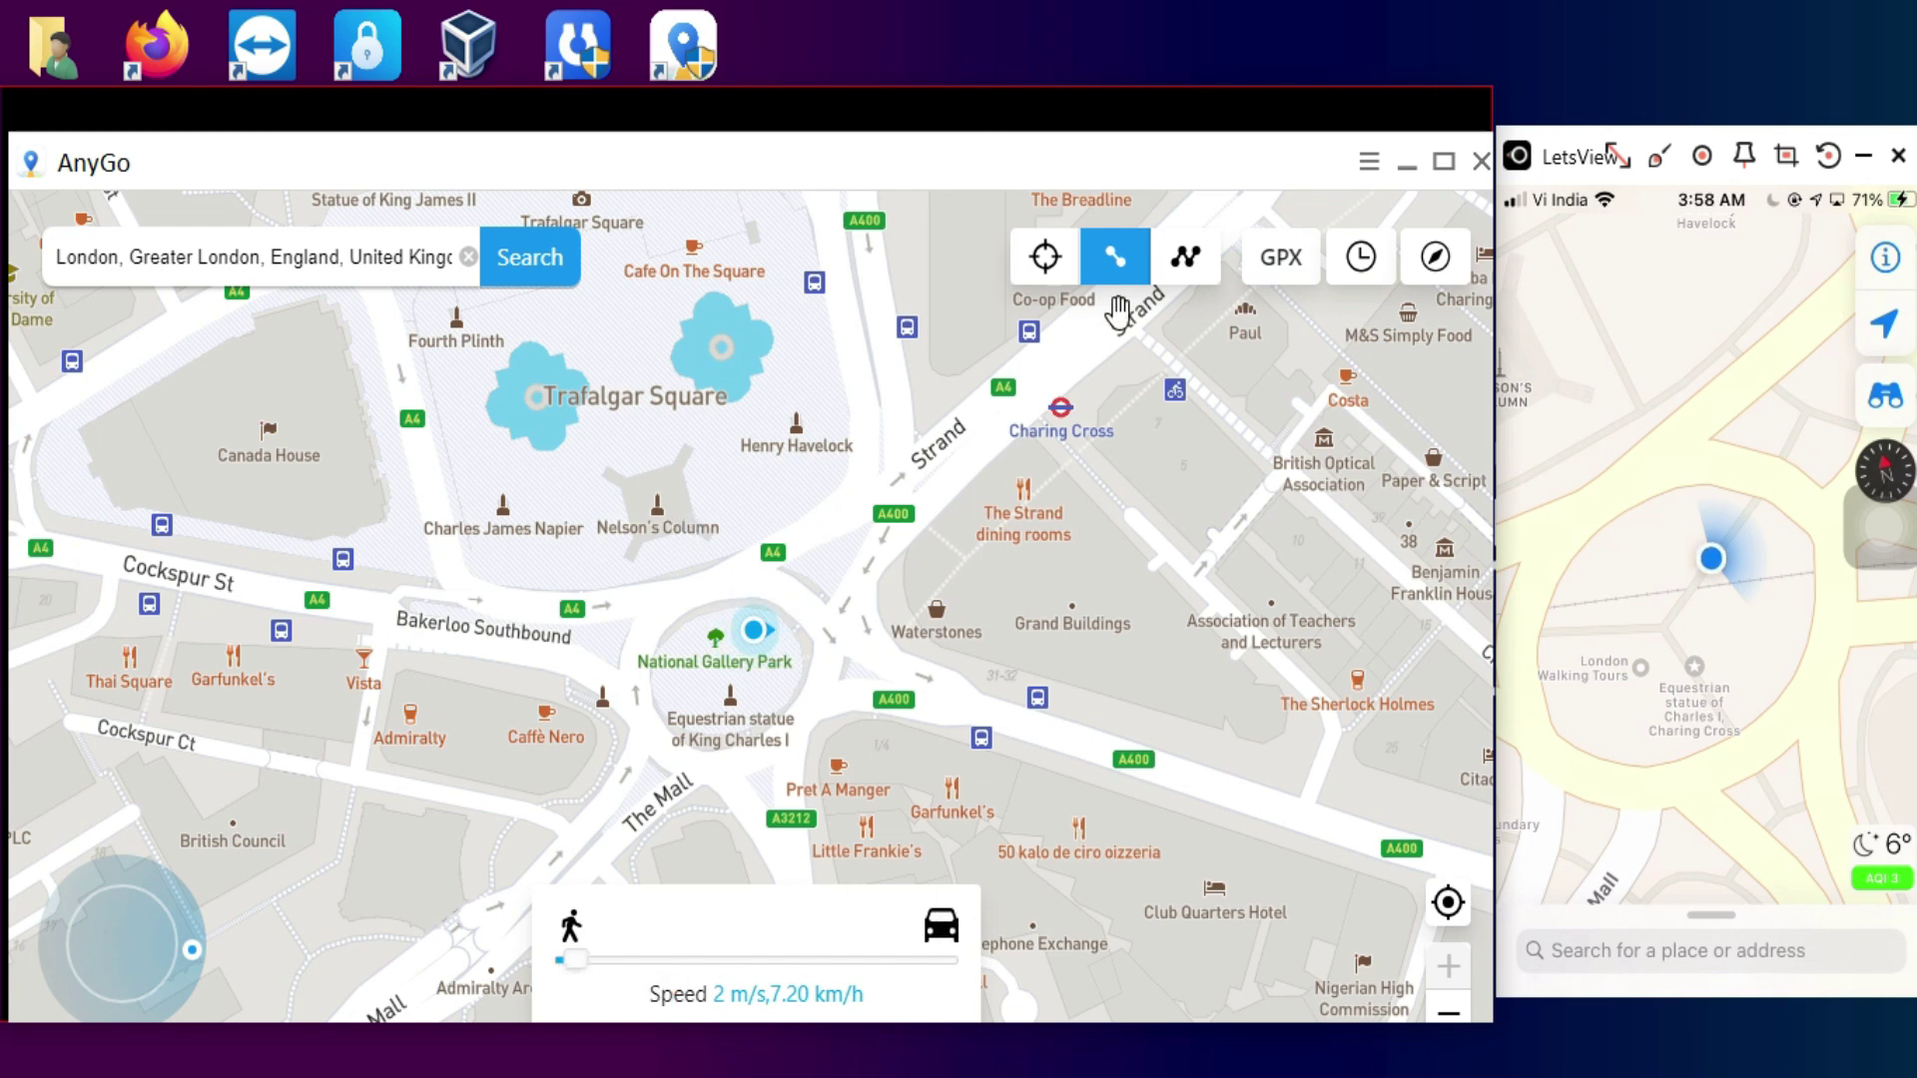
# Walk a second 31.09 m two-spot route to a point near Nelson's Column.
pyautogui.click(1118, 313)
pyautogui.click(423, 446)
pyautogui.moveTo(452, 591); pyautogui.dragTo(547, 706)
pyautogui.click(869, 607)
pyautogui.click(869, 530)
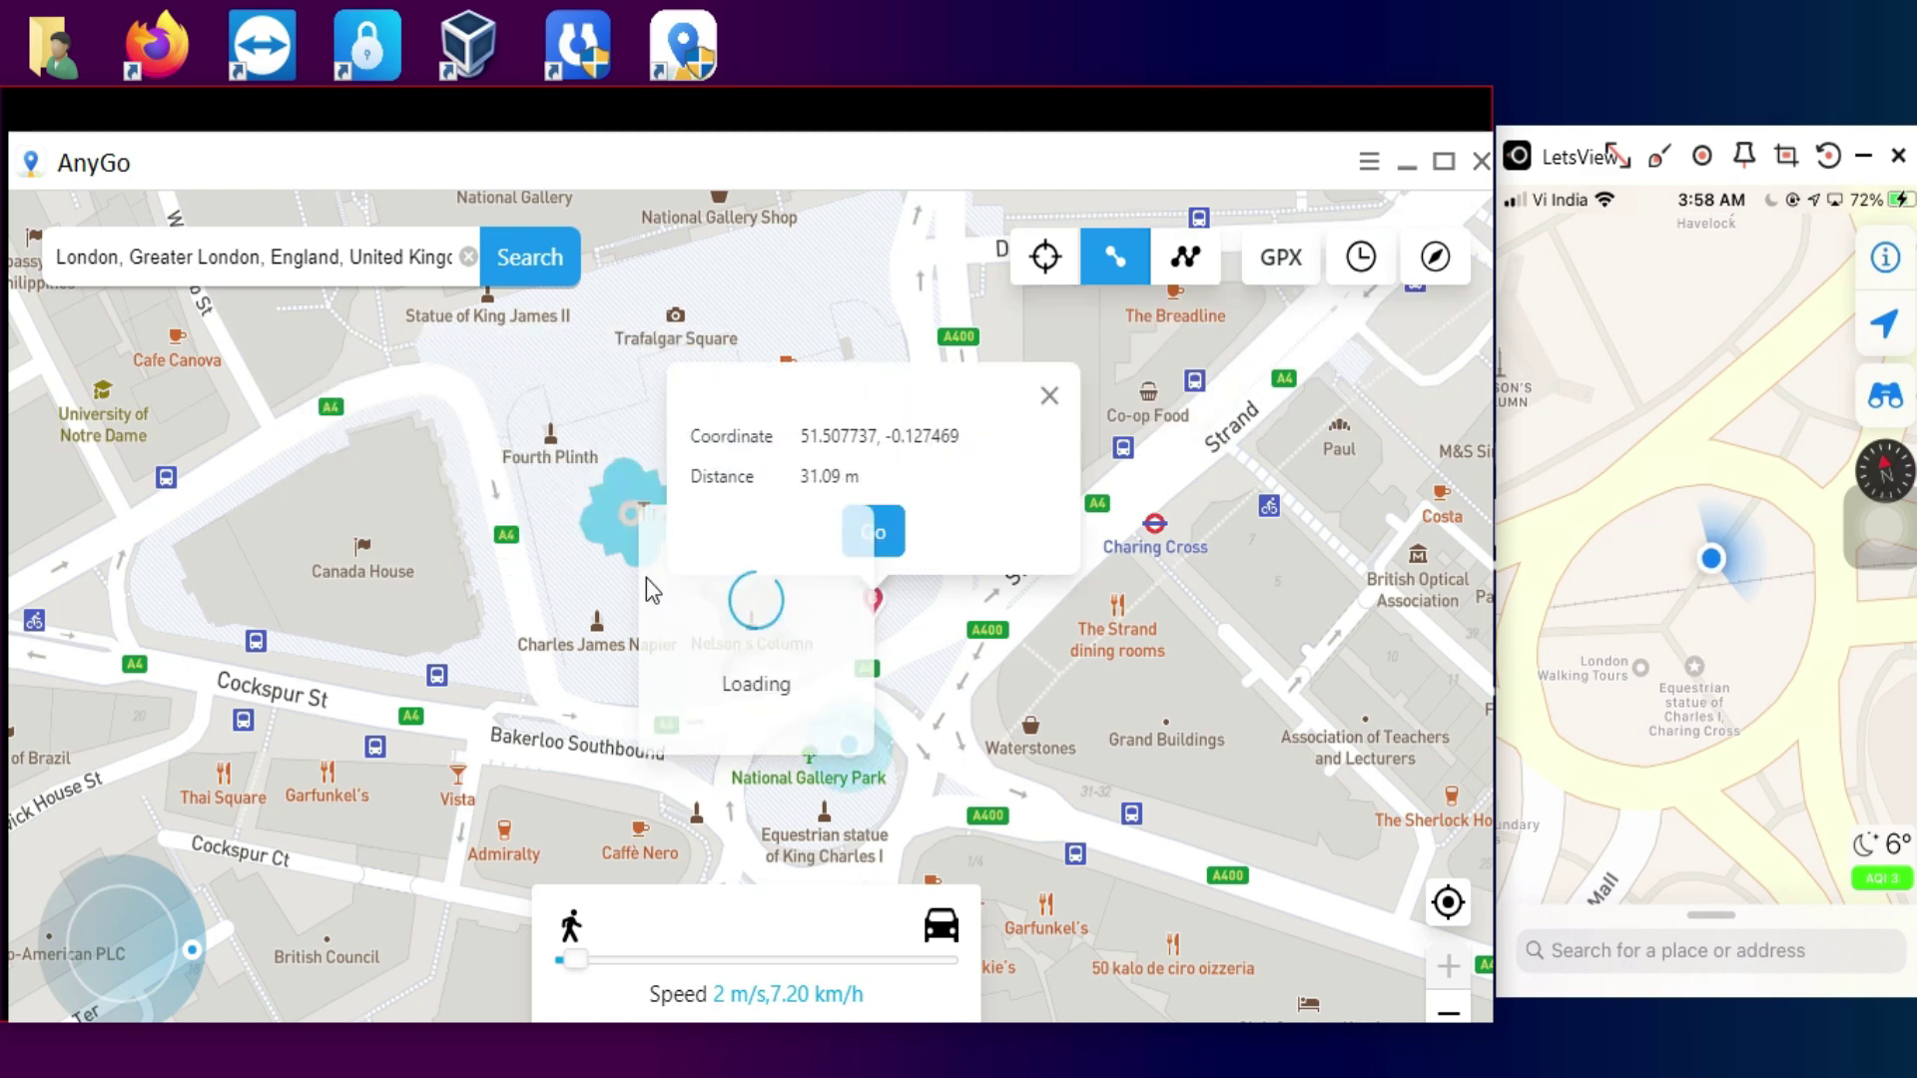
pyautogui.click(757, 755)
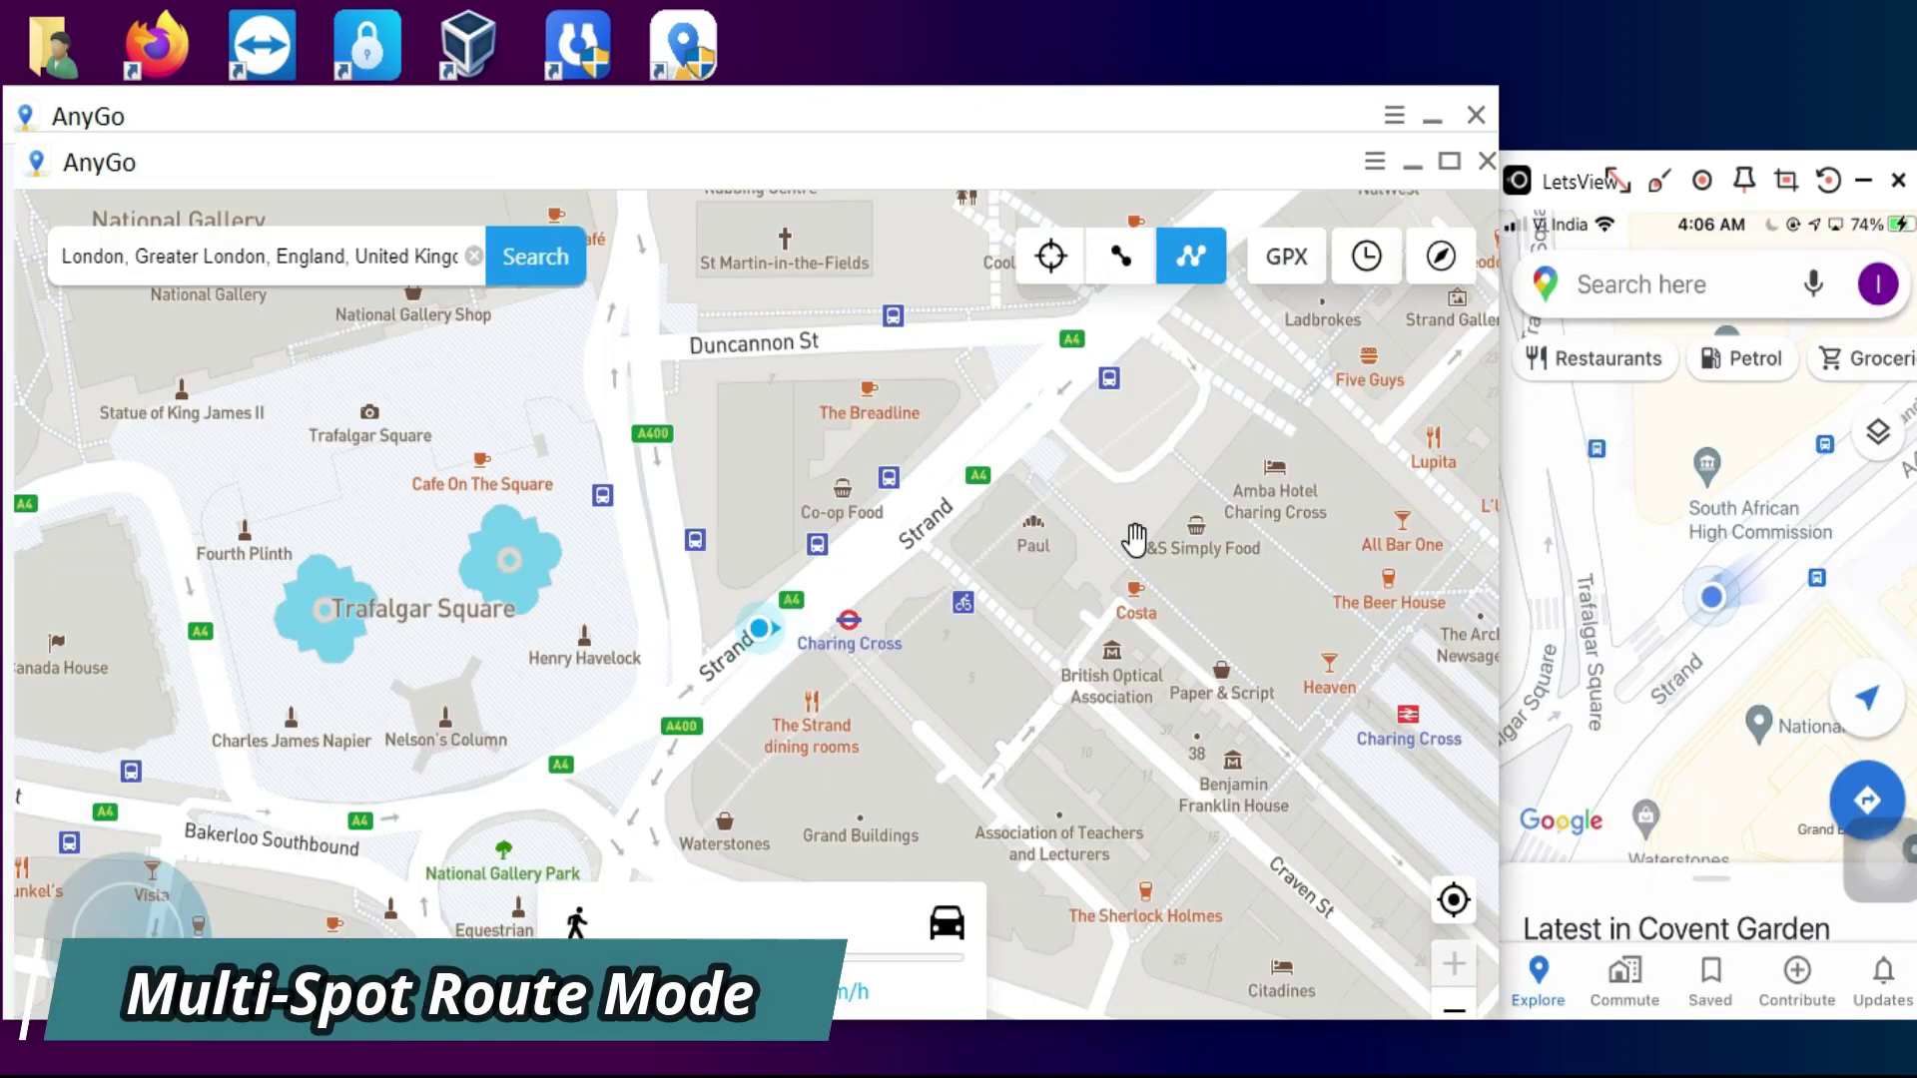
# Teleport the location to National Gallery Park.
pyautogui.moveTo(791, 786); pyautogui.dragTo(1034, 472)
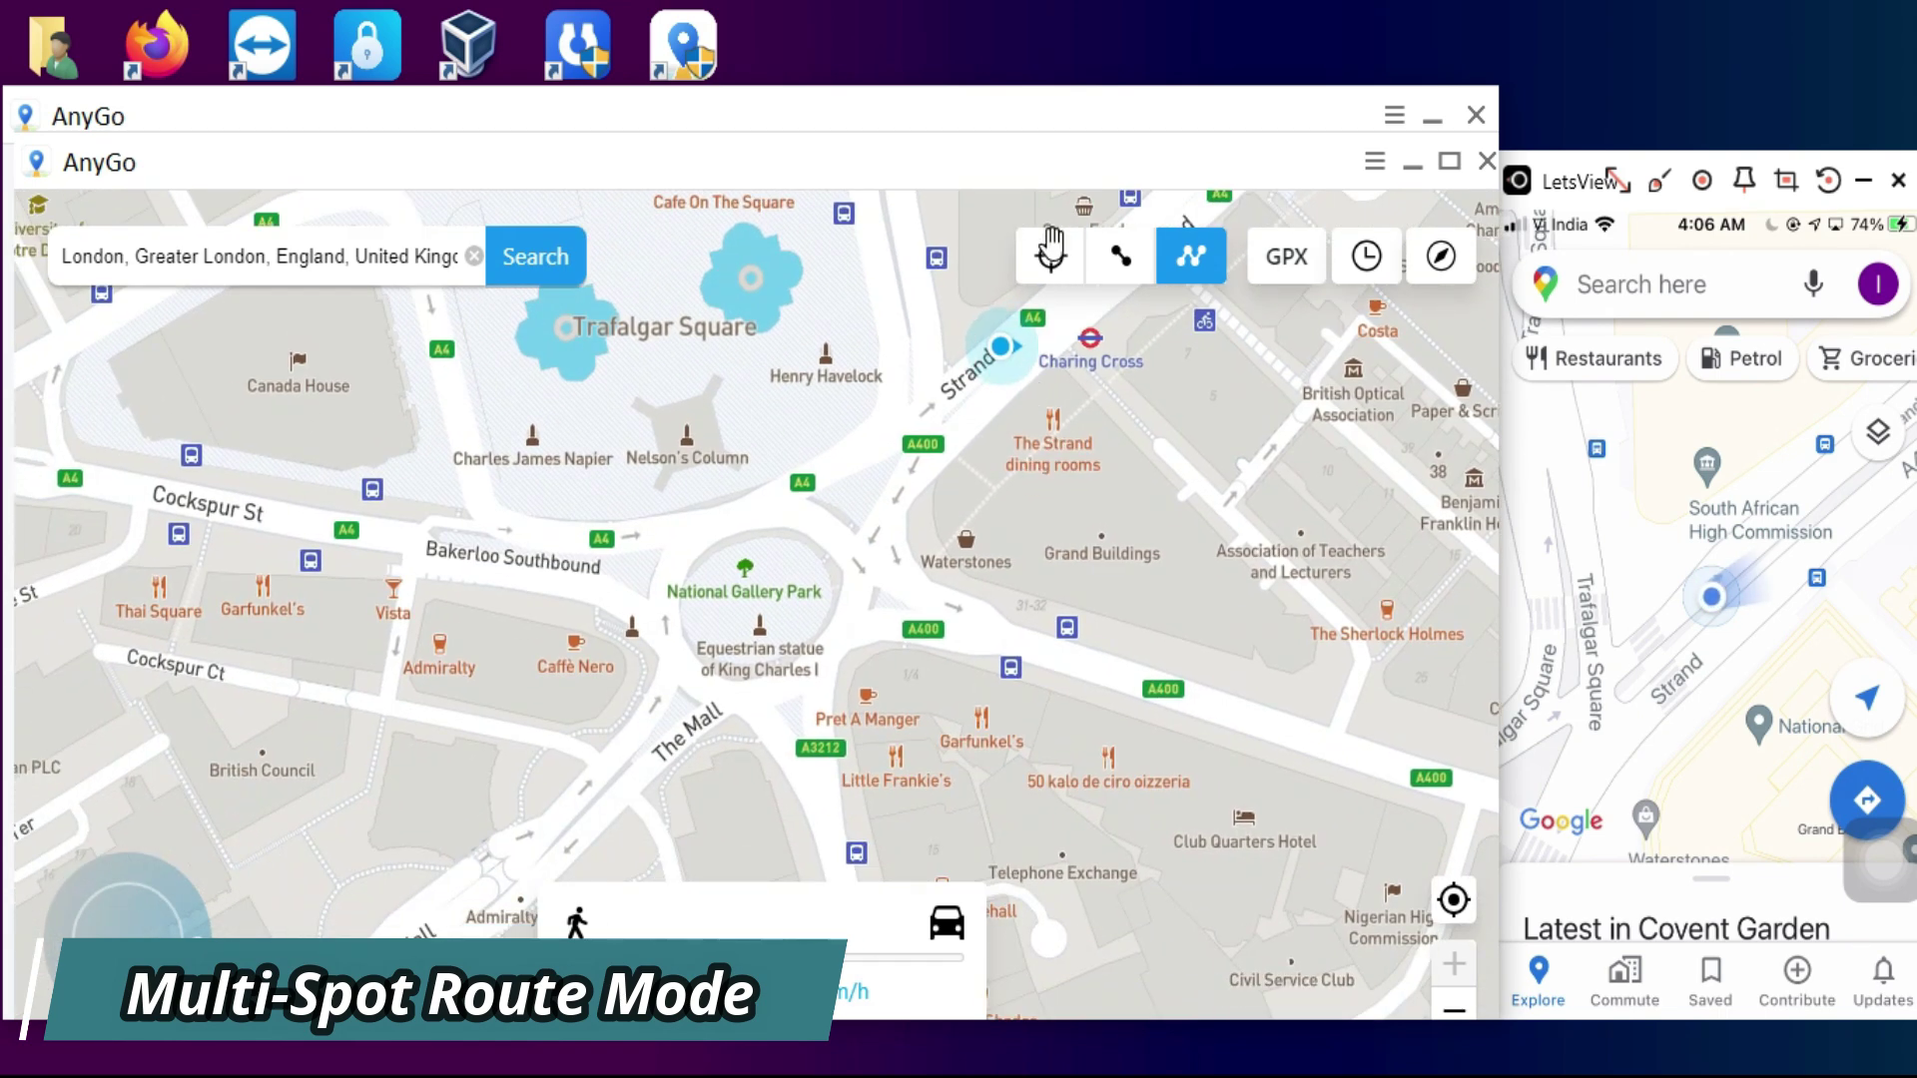
pyautogui.click(756, 564)
pyautogui.click(755, 467)
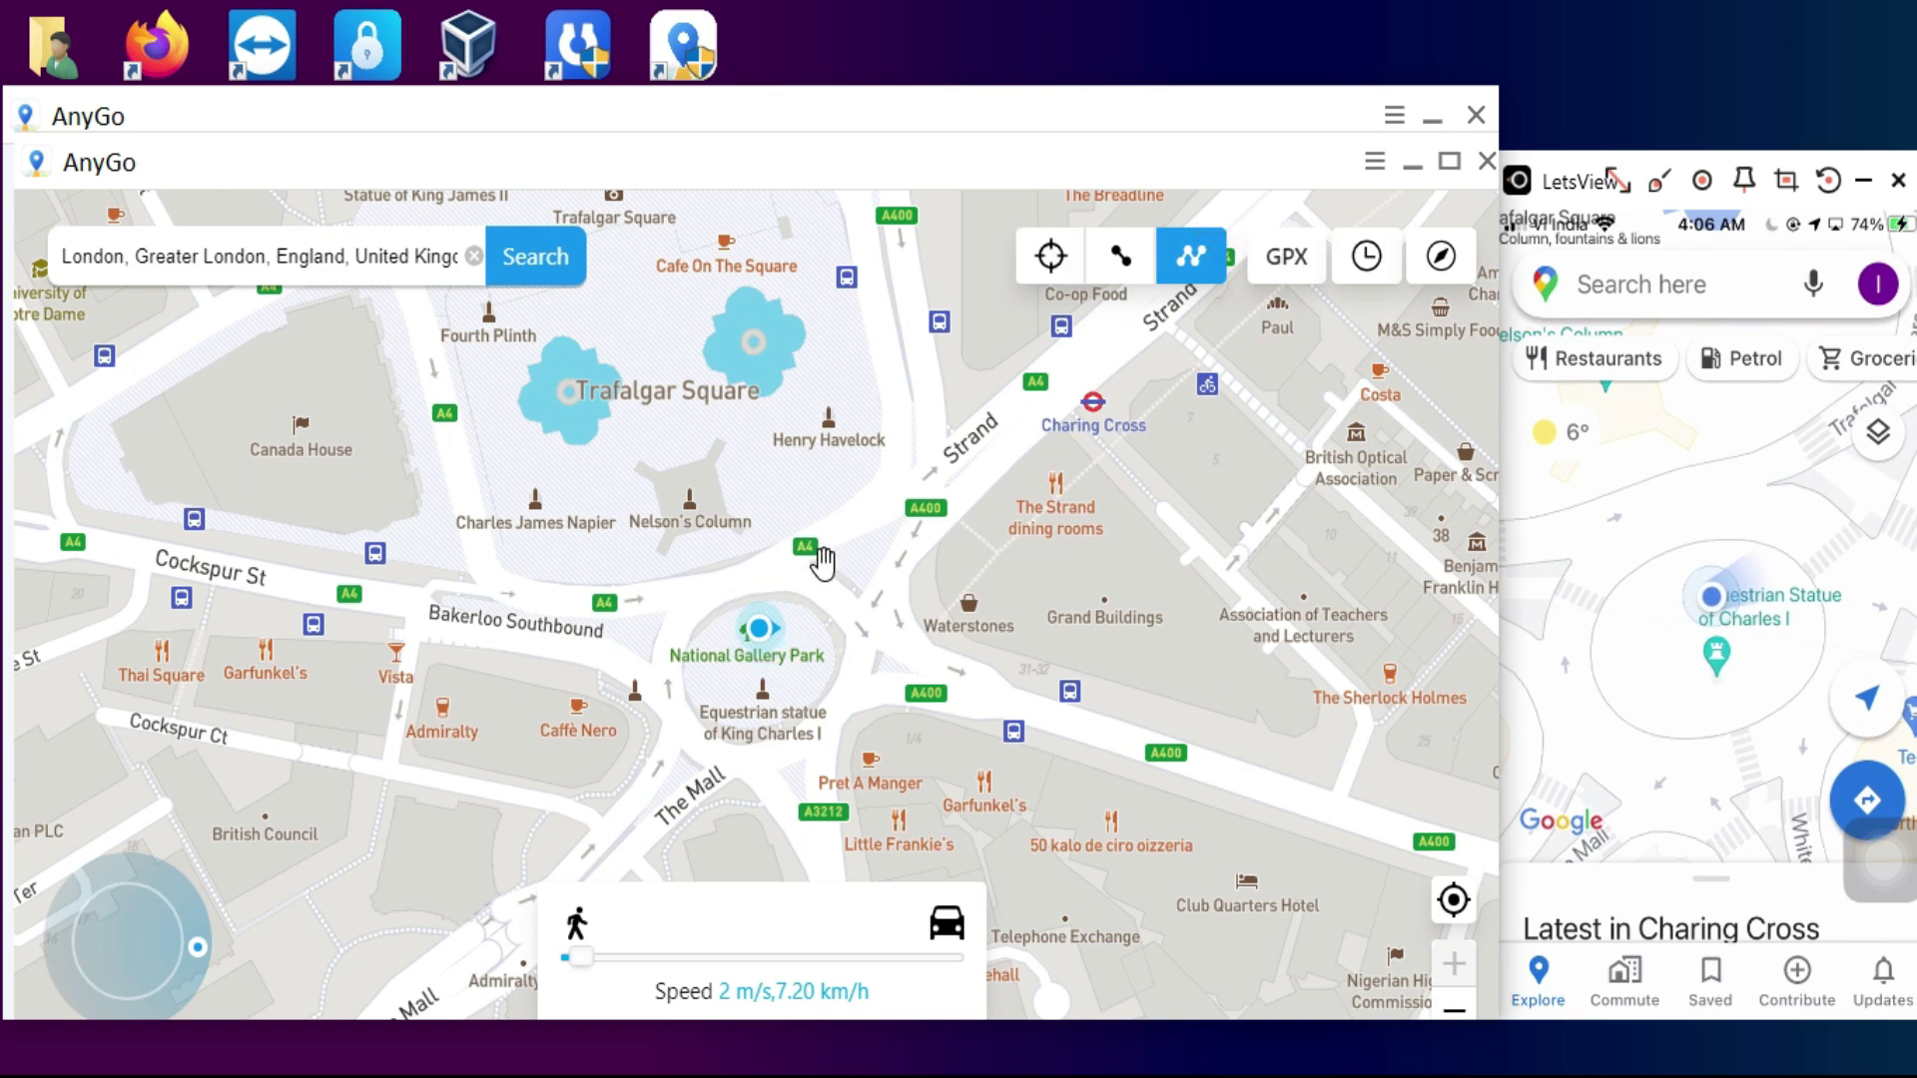
# Plot multi-spot stops around The Mall and Trafalgar Square, undo one, and walk the 211.82 m route.
pyautogui.click(814, 607)
pyautogui.click(883, 689)
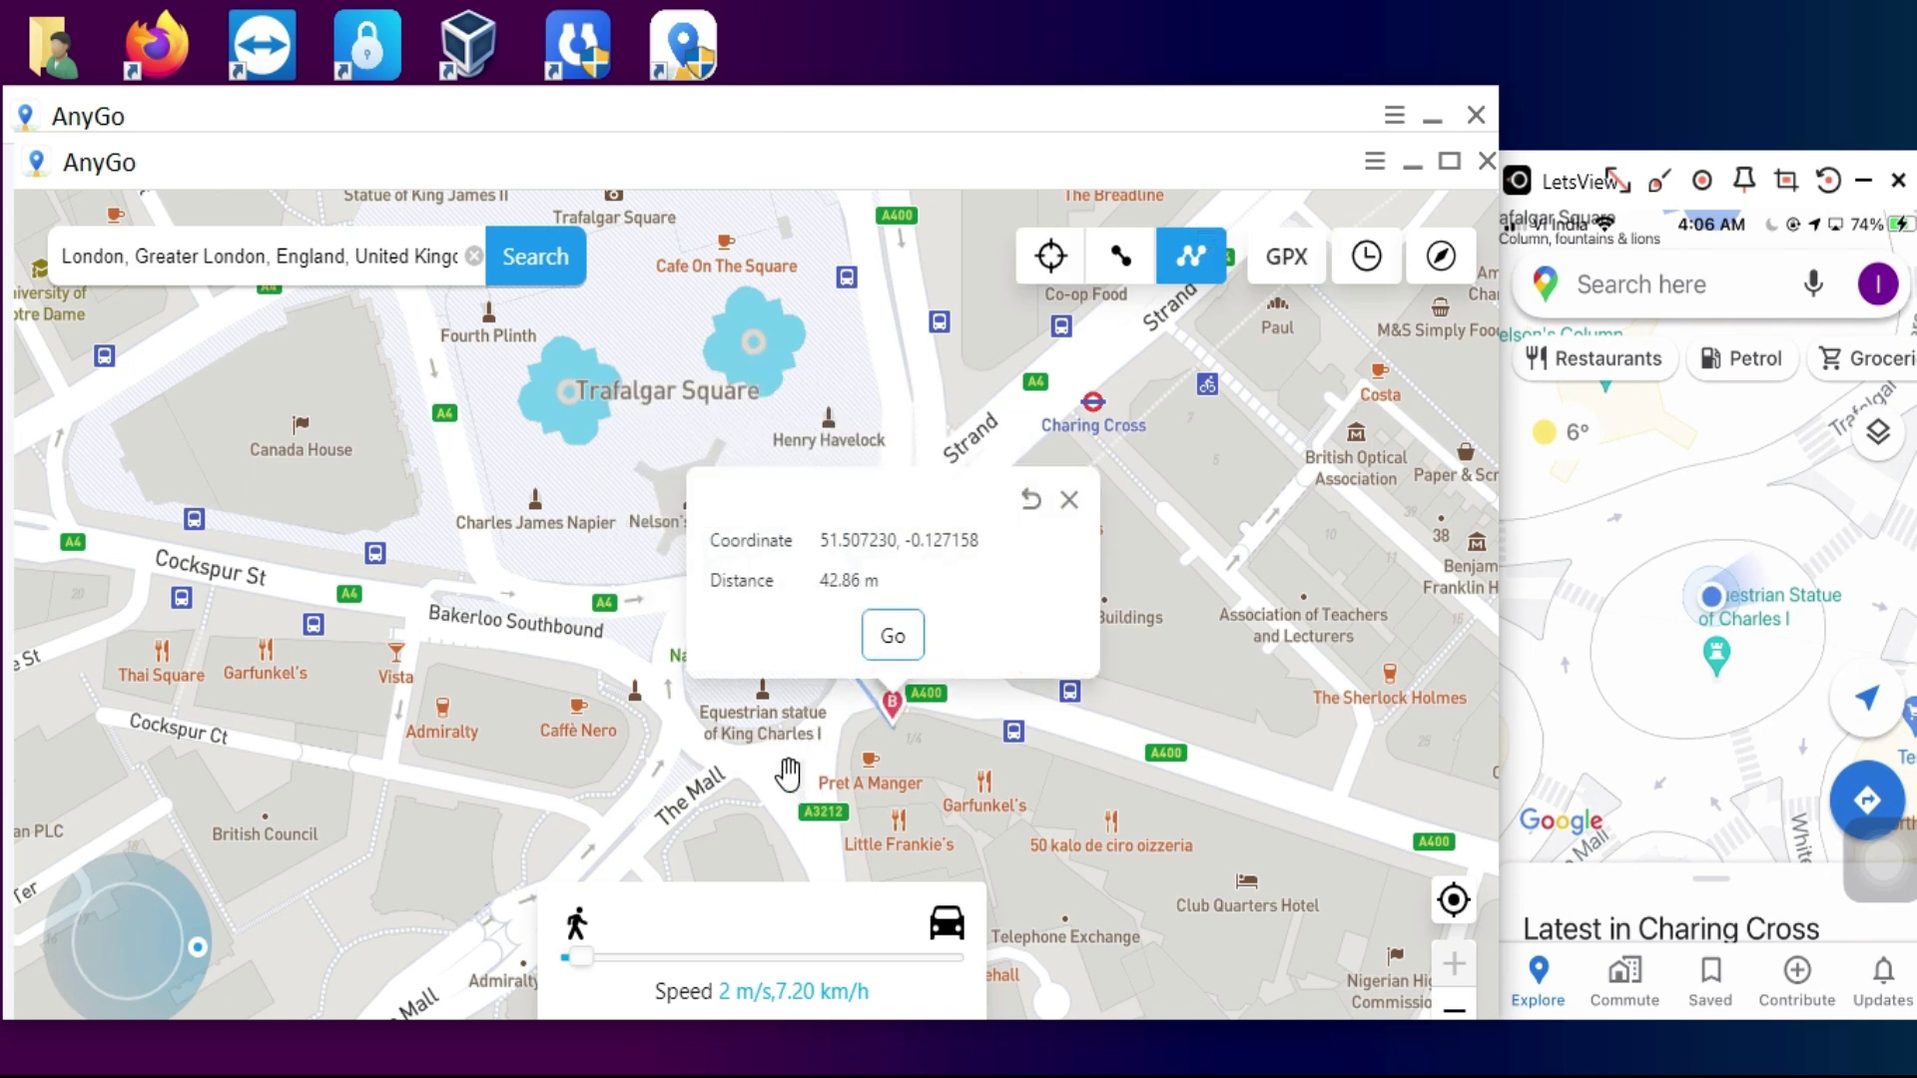
pyautogui.click(799, 789)
pyautogui.click(694, 784)
pyautogui.click(619, 362)
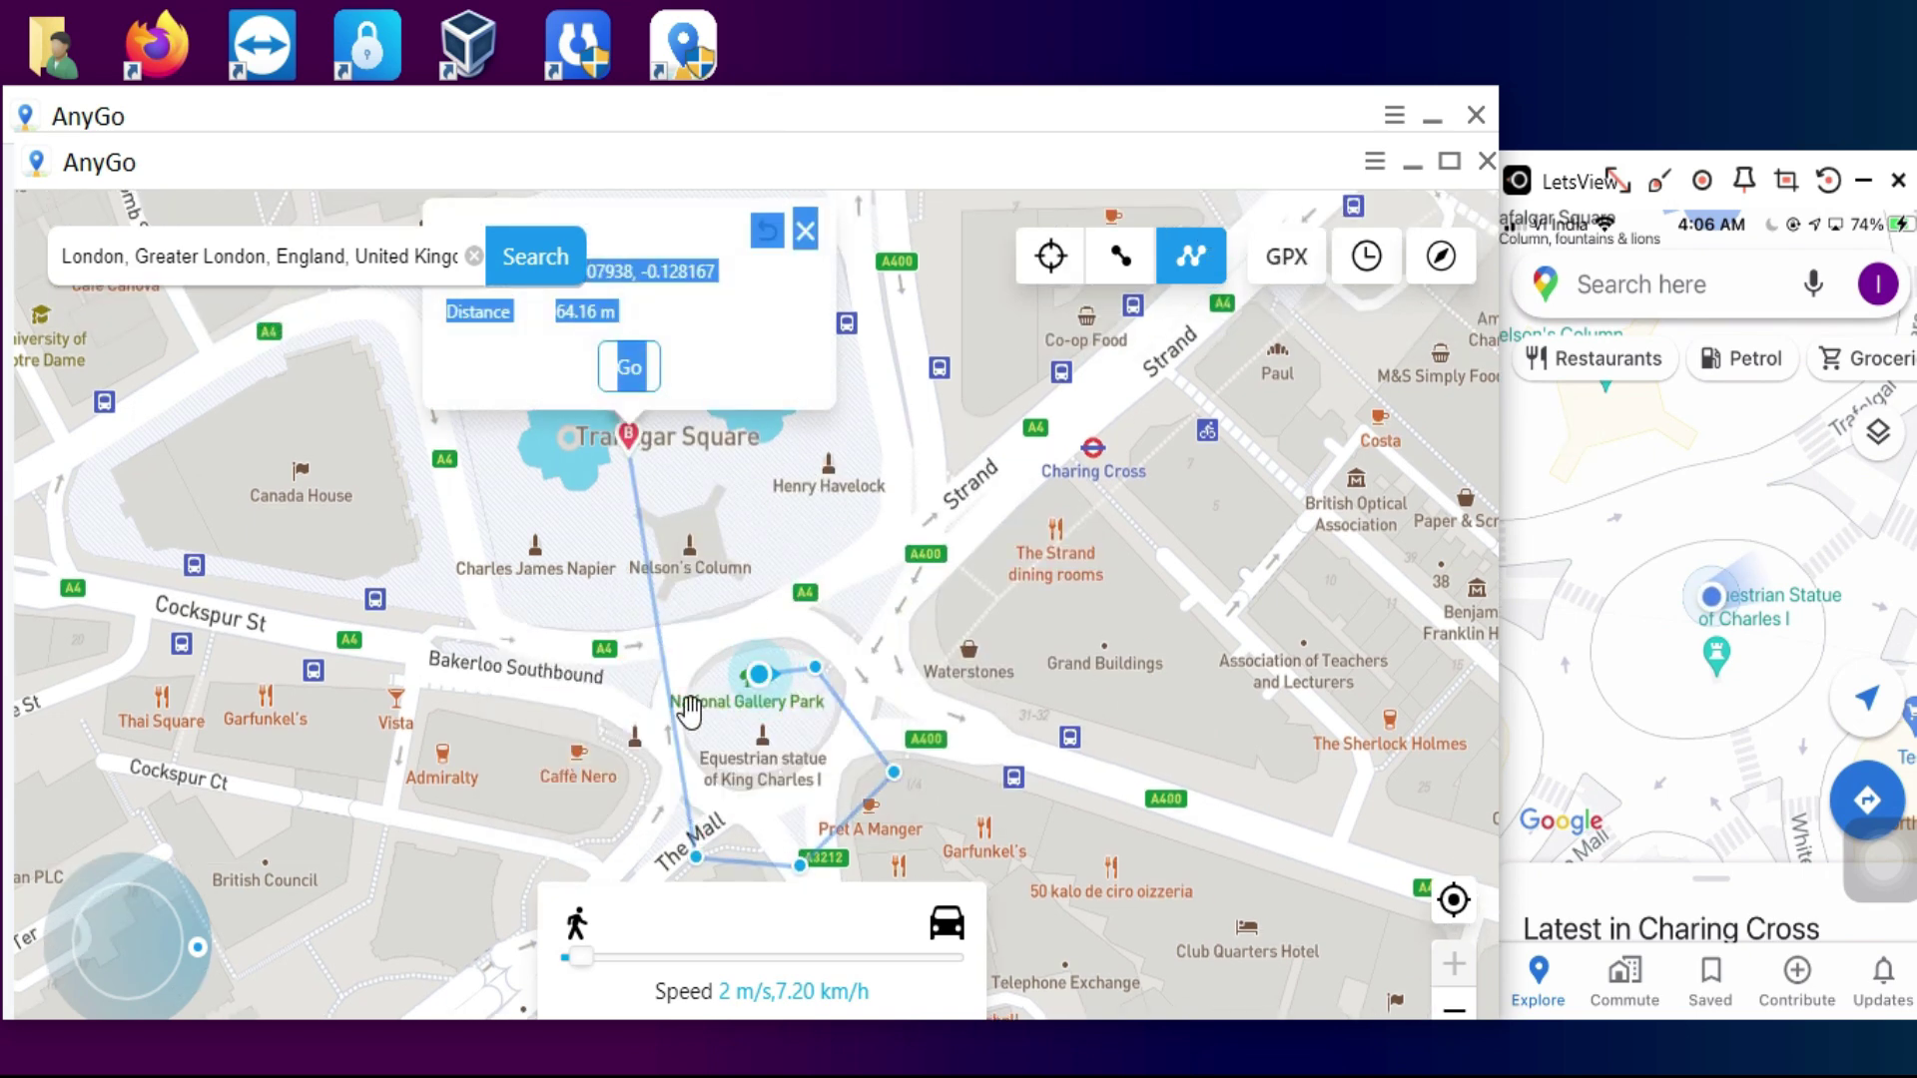
pyautogui.click(839, 534)
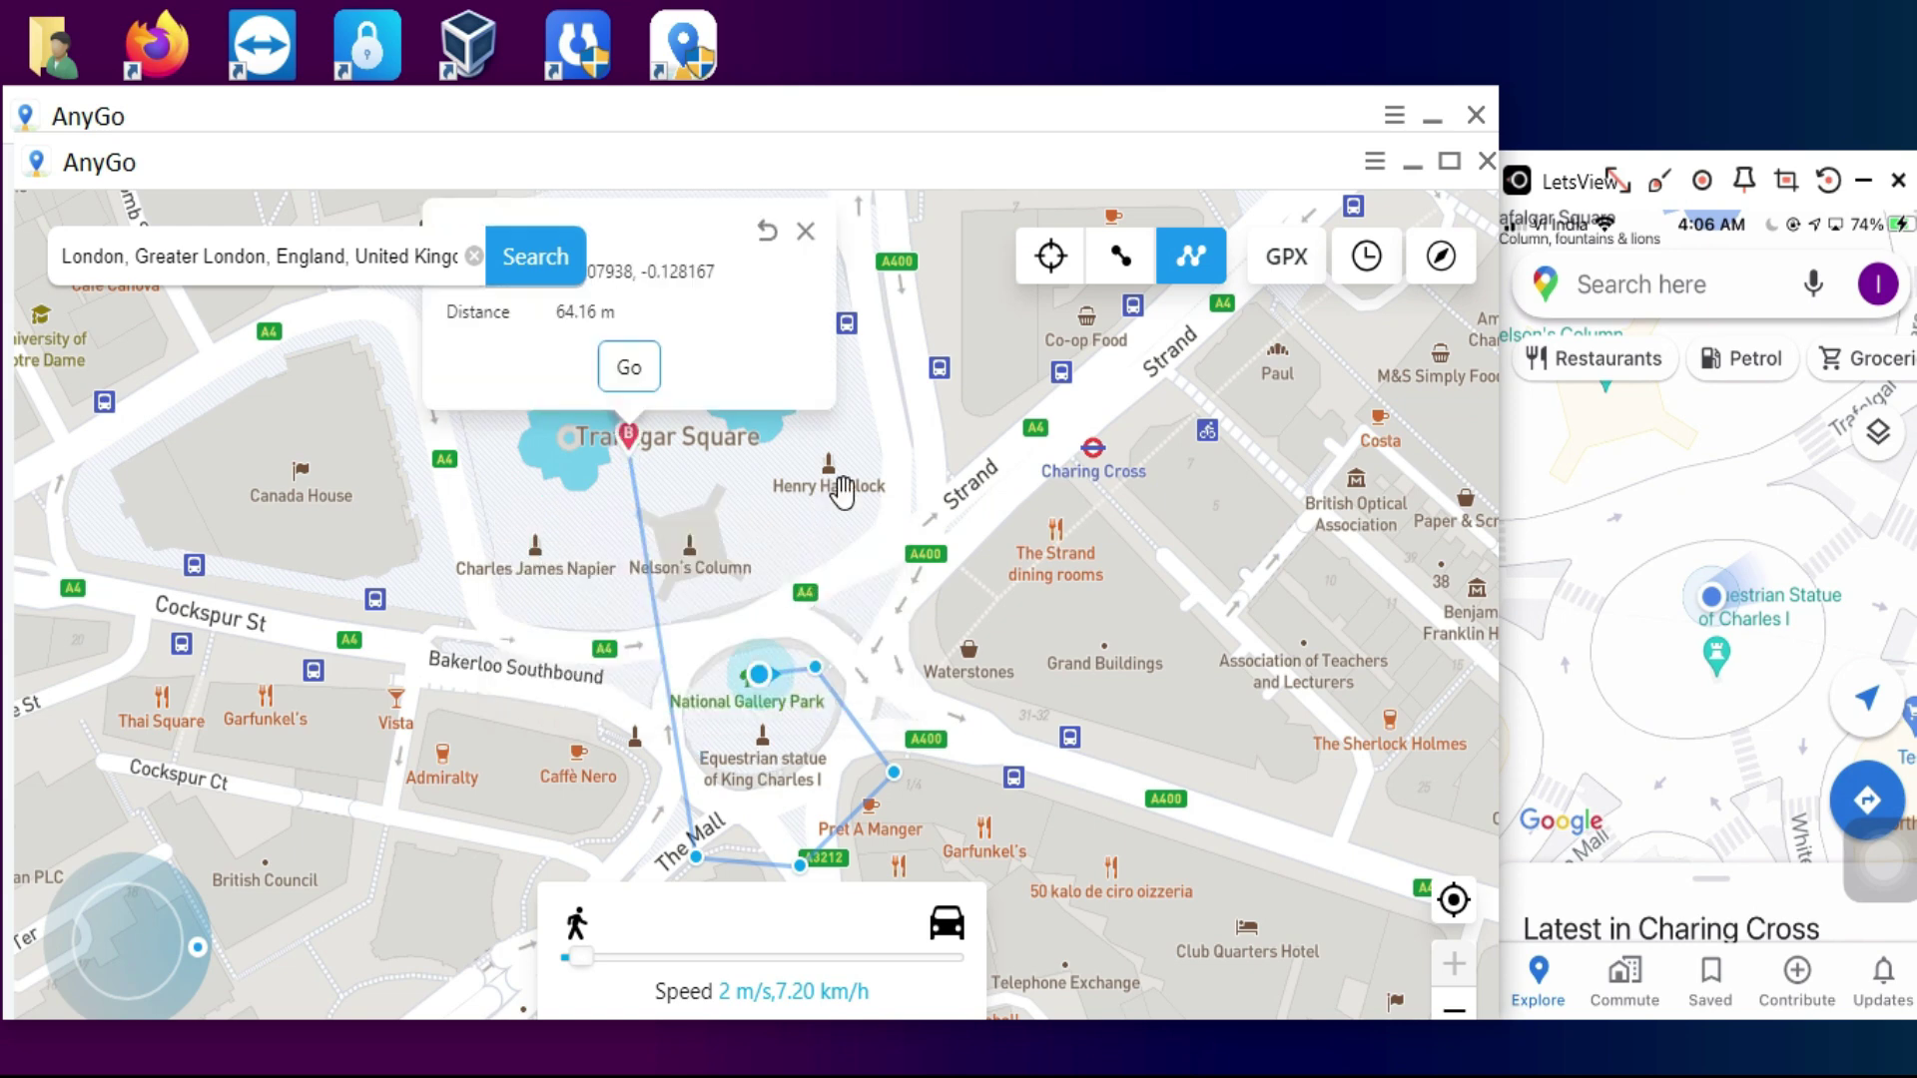
pyautogui.click(765, 232)
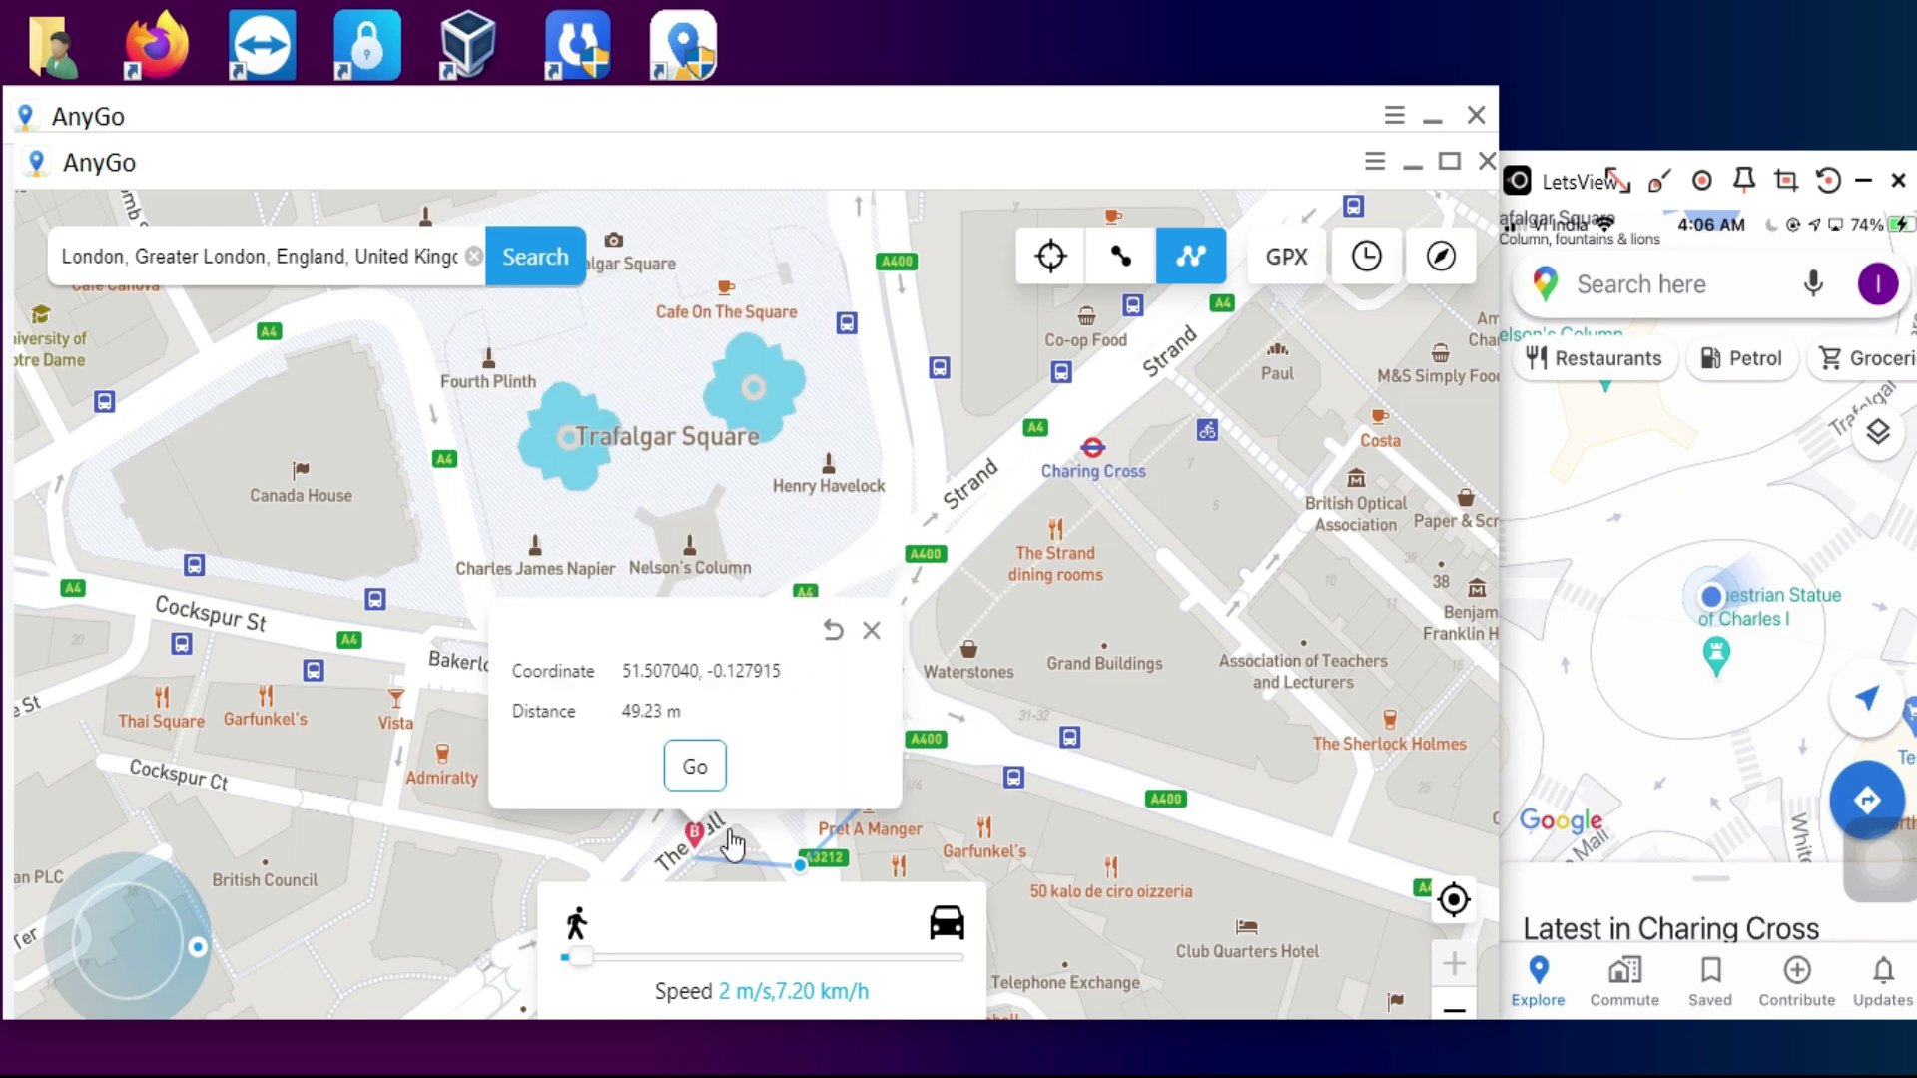
pyautogui.click(749, 597)
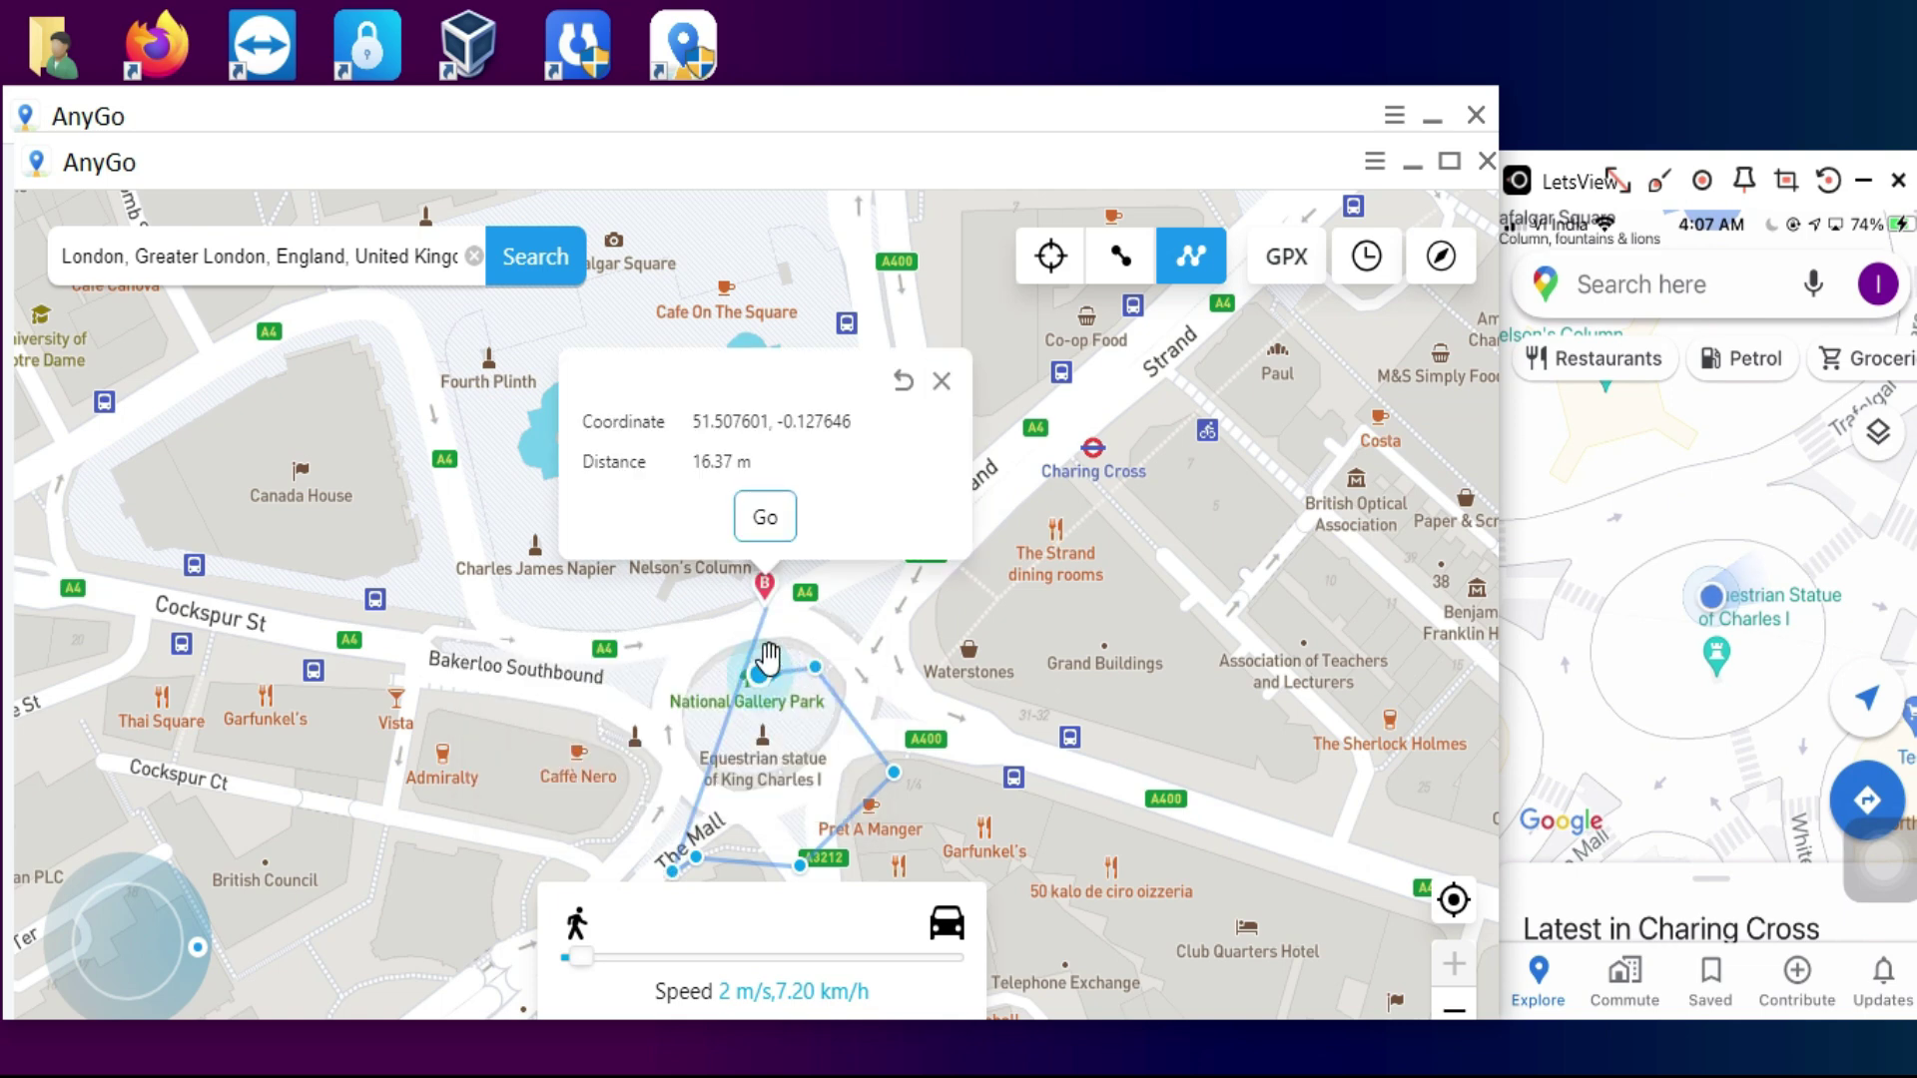
pyautogui.click(767, 658)
pyautogui.click(781, 606)
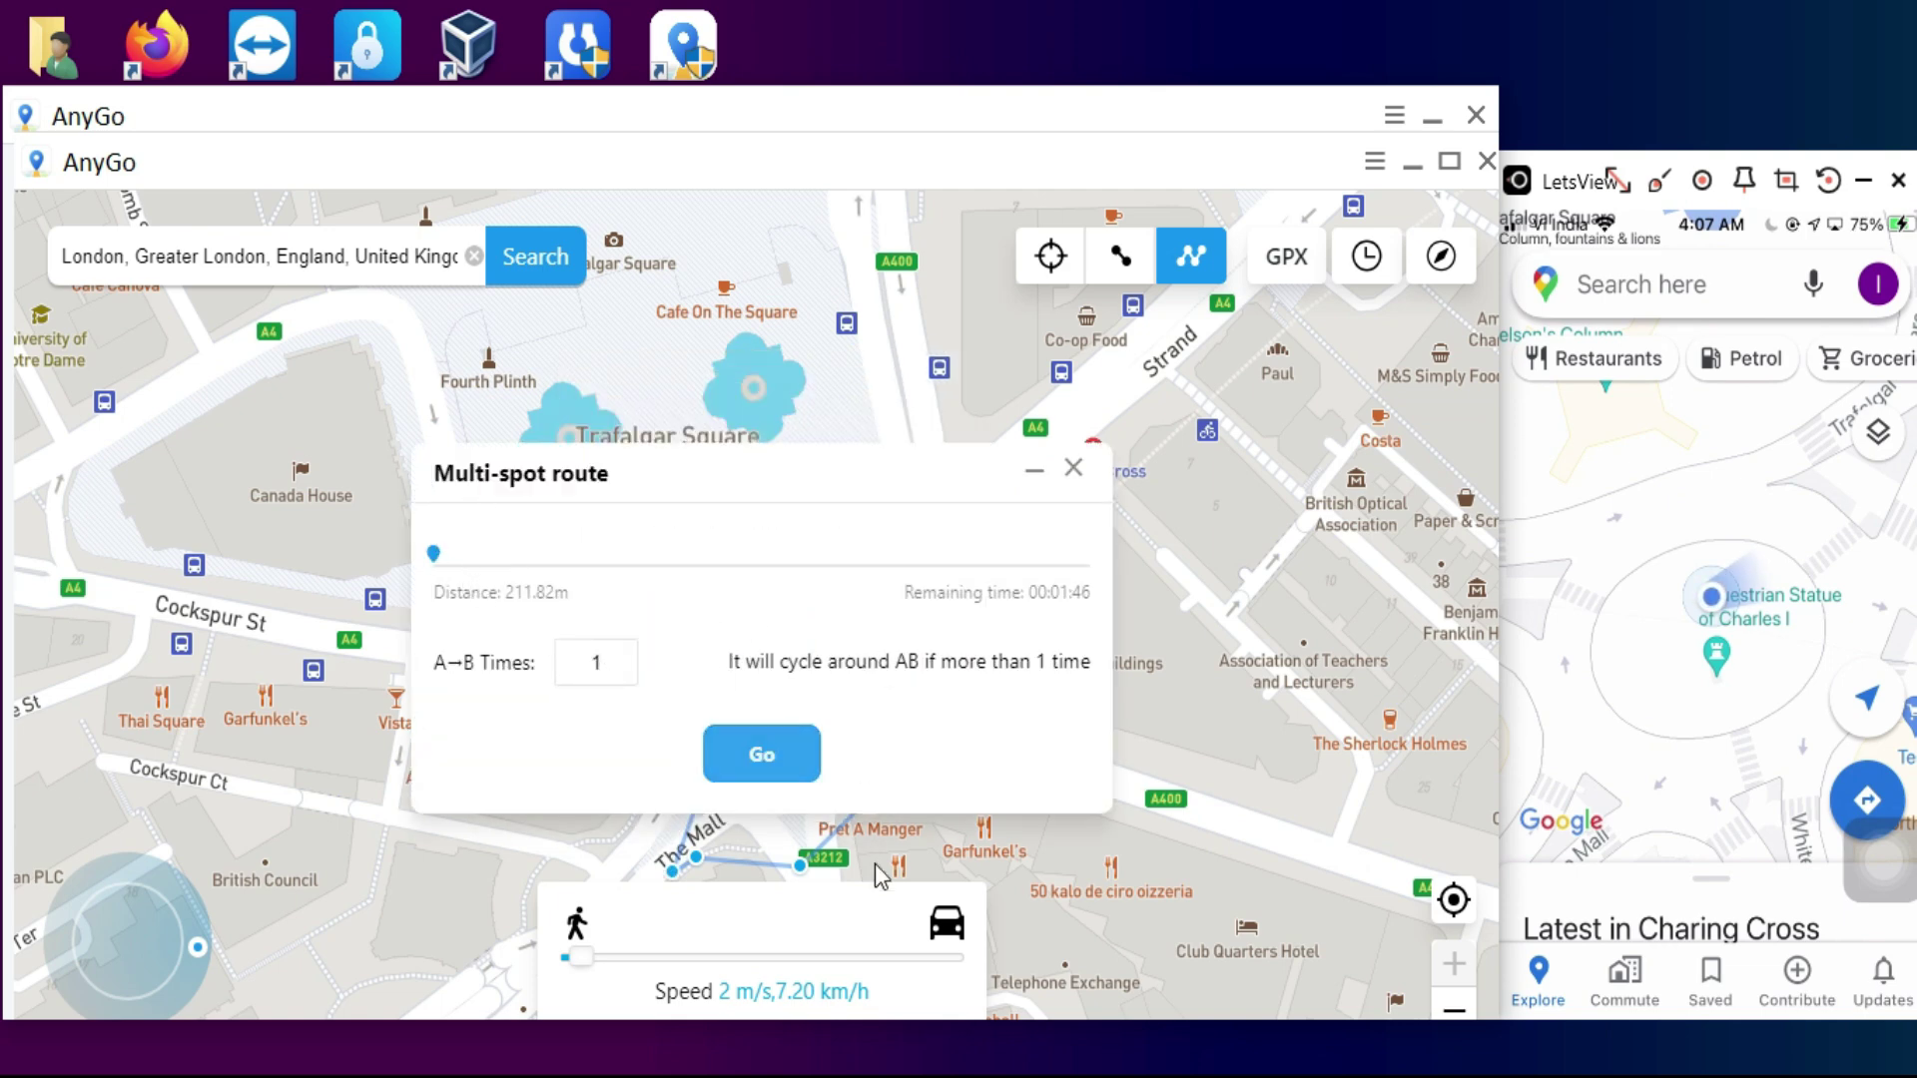
pyautogui.click(774, 753)
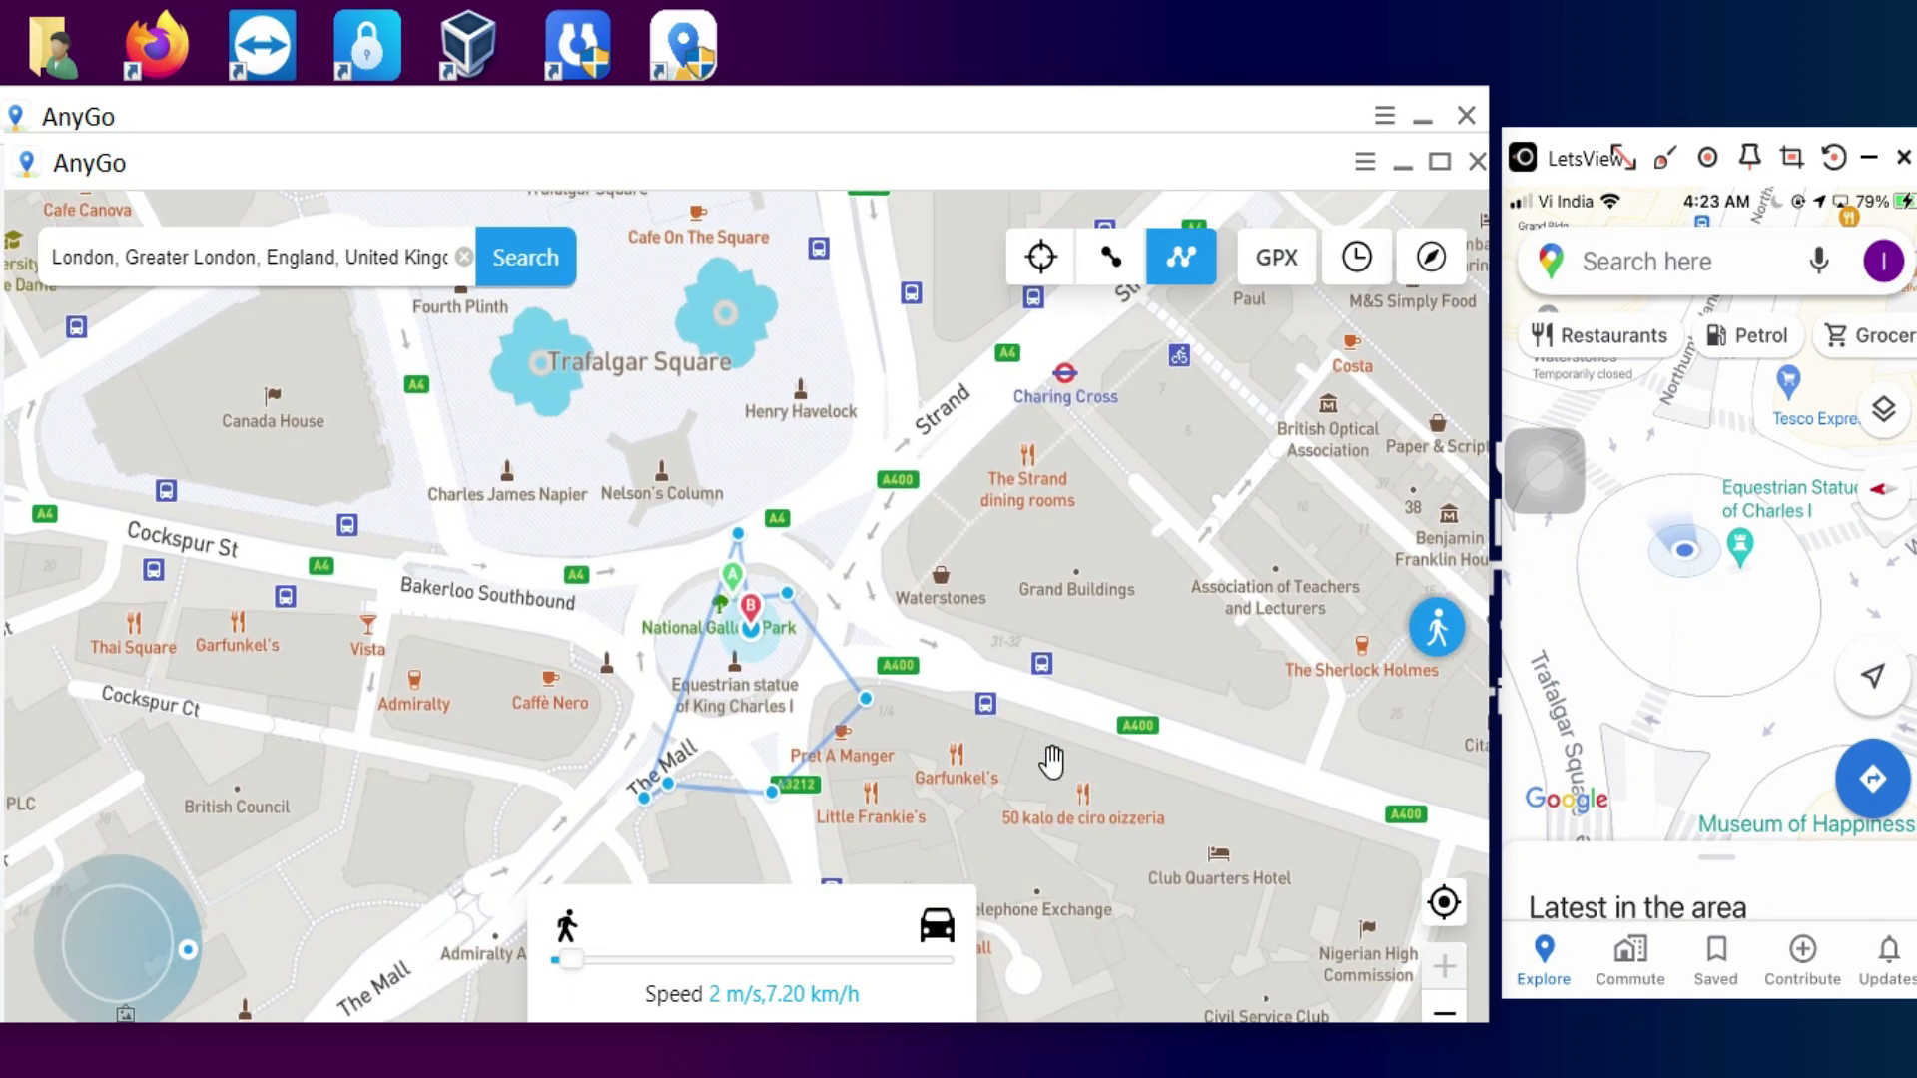
# Dismiss the arrival message, check the GPX import's file types, and cancel it.
pyautogui.click(1018, 799)
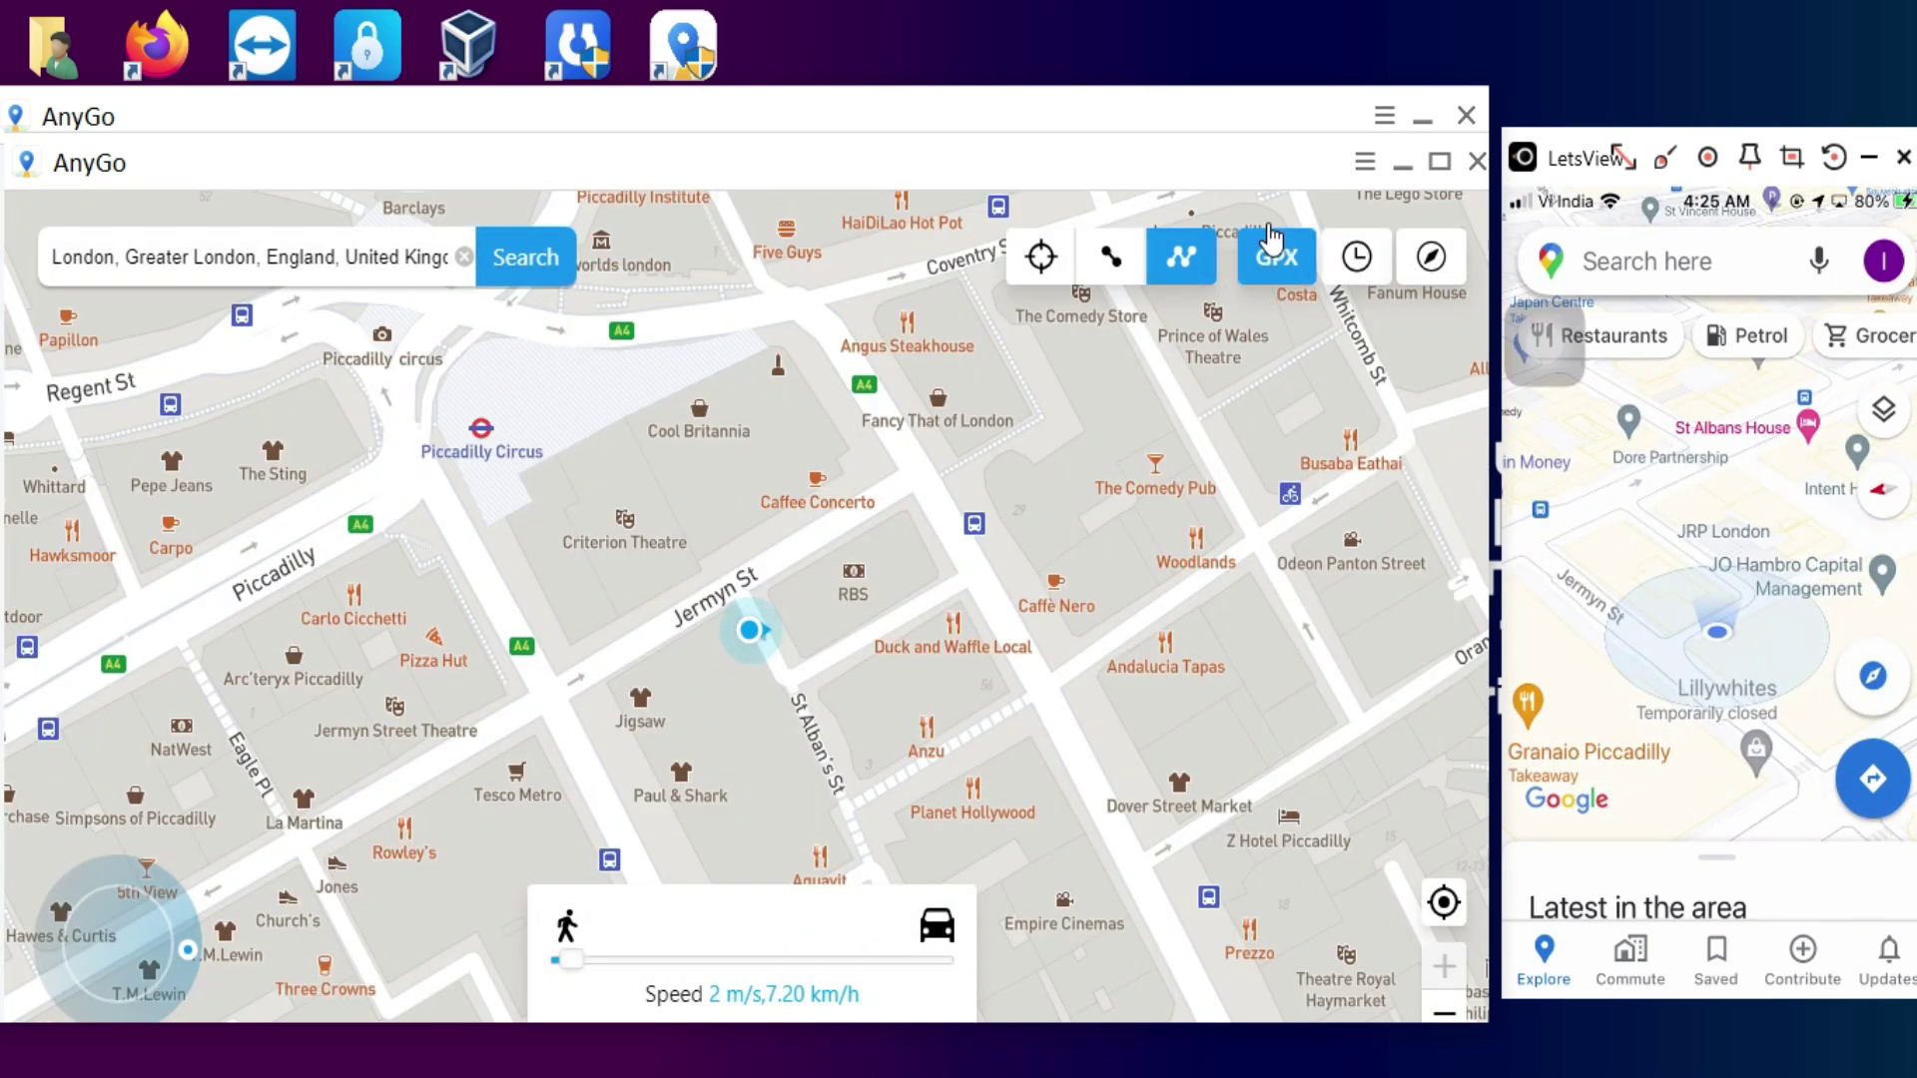
pyautogui.click(1268, 274)
pyautogui.click(777, 707)
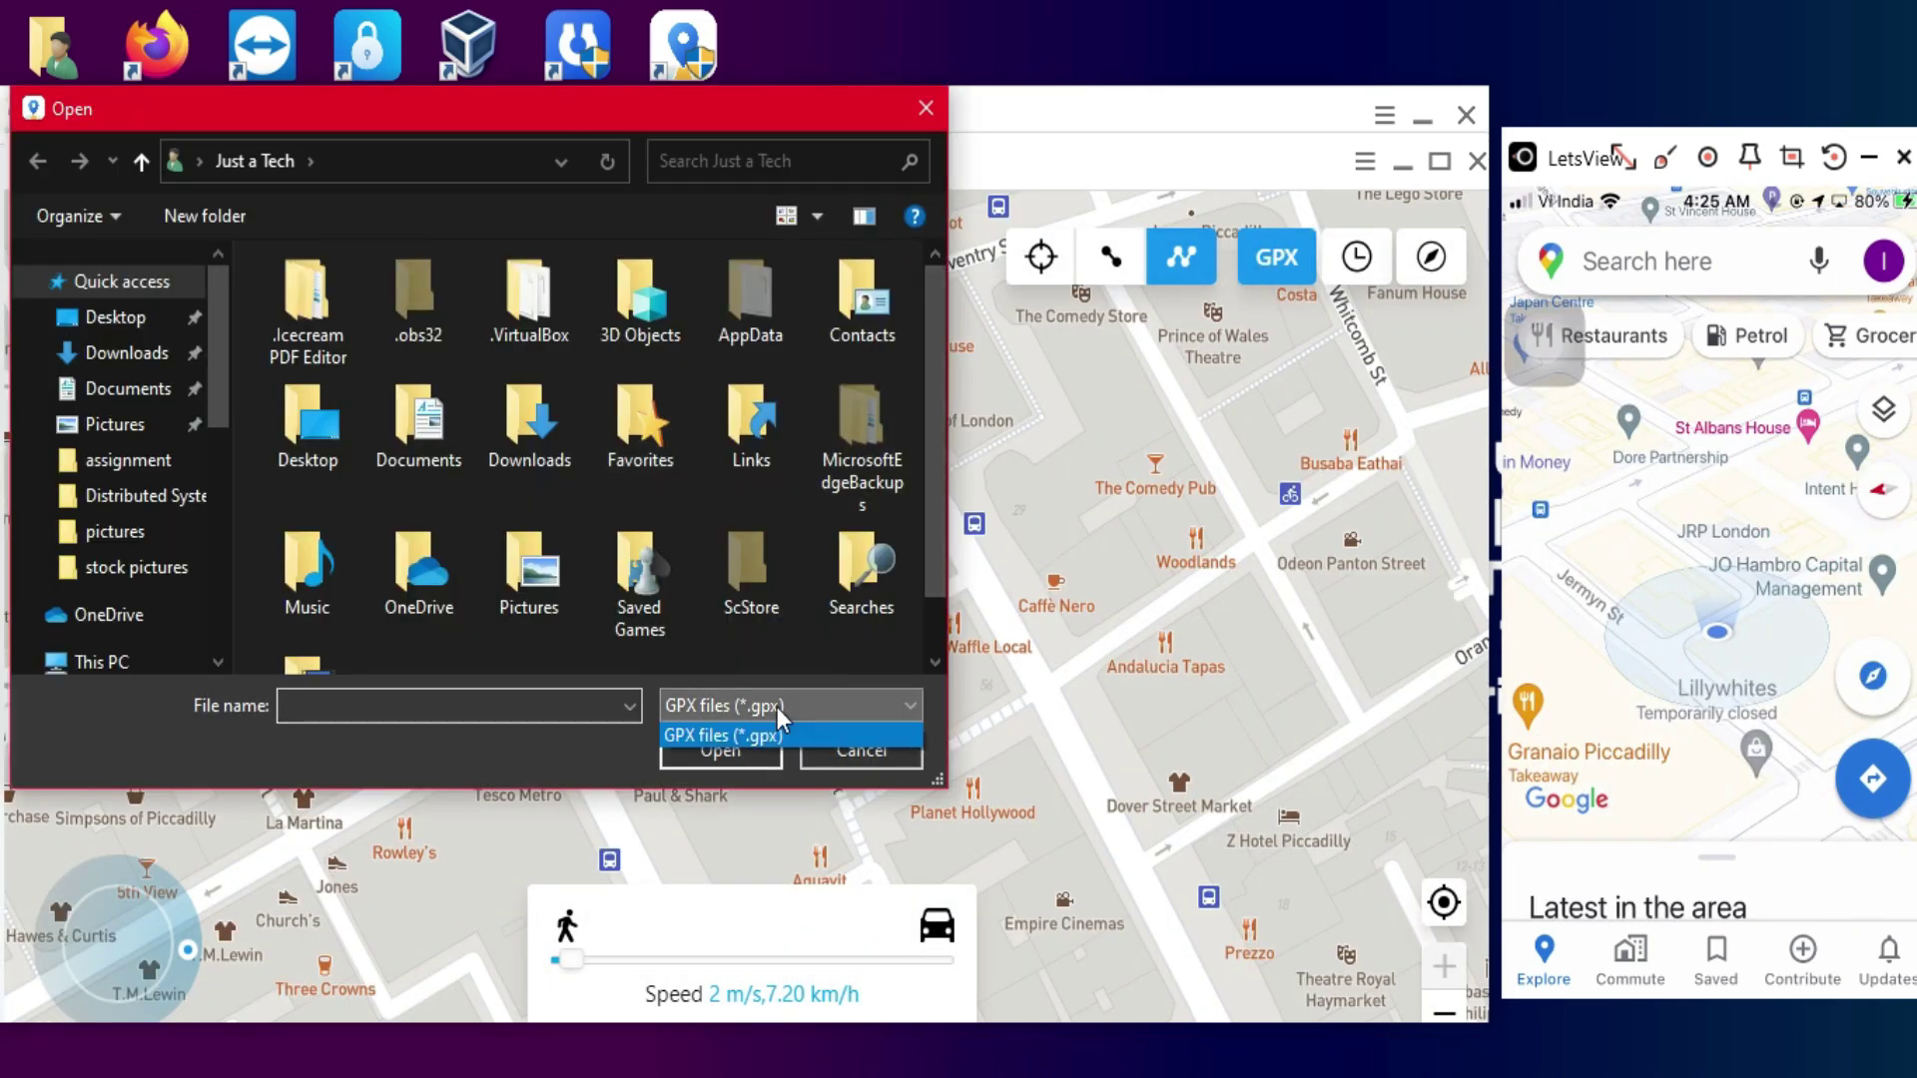
pyautogui.click(776, 707)
pyautogui.click(861, 752)
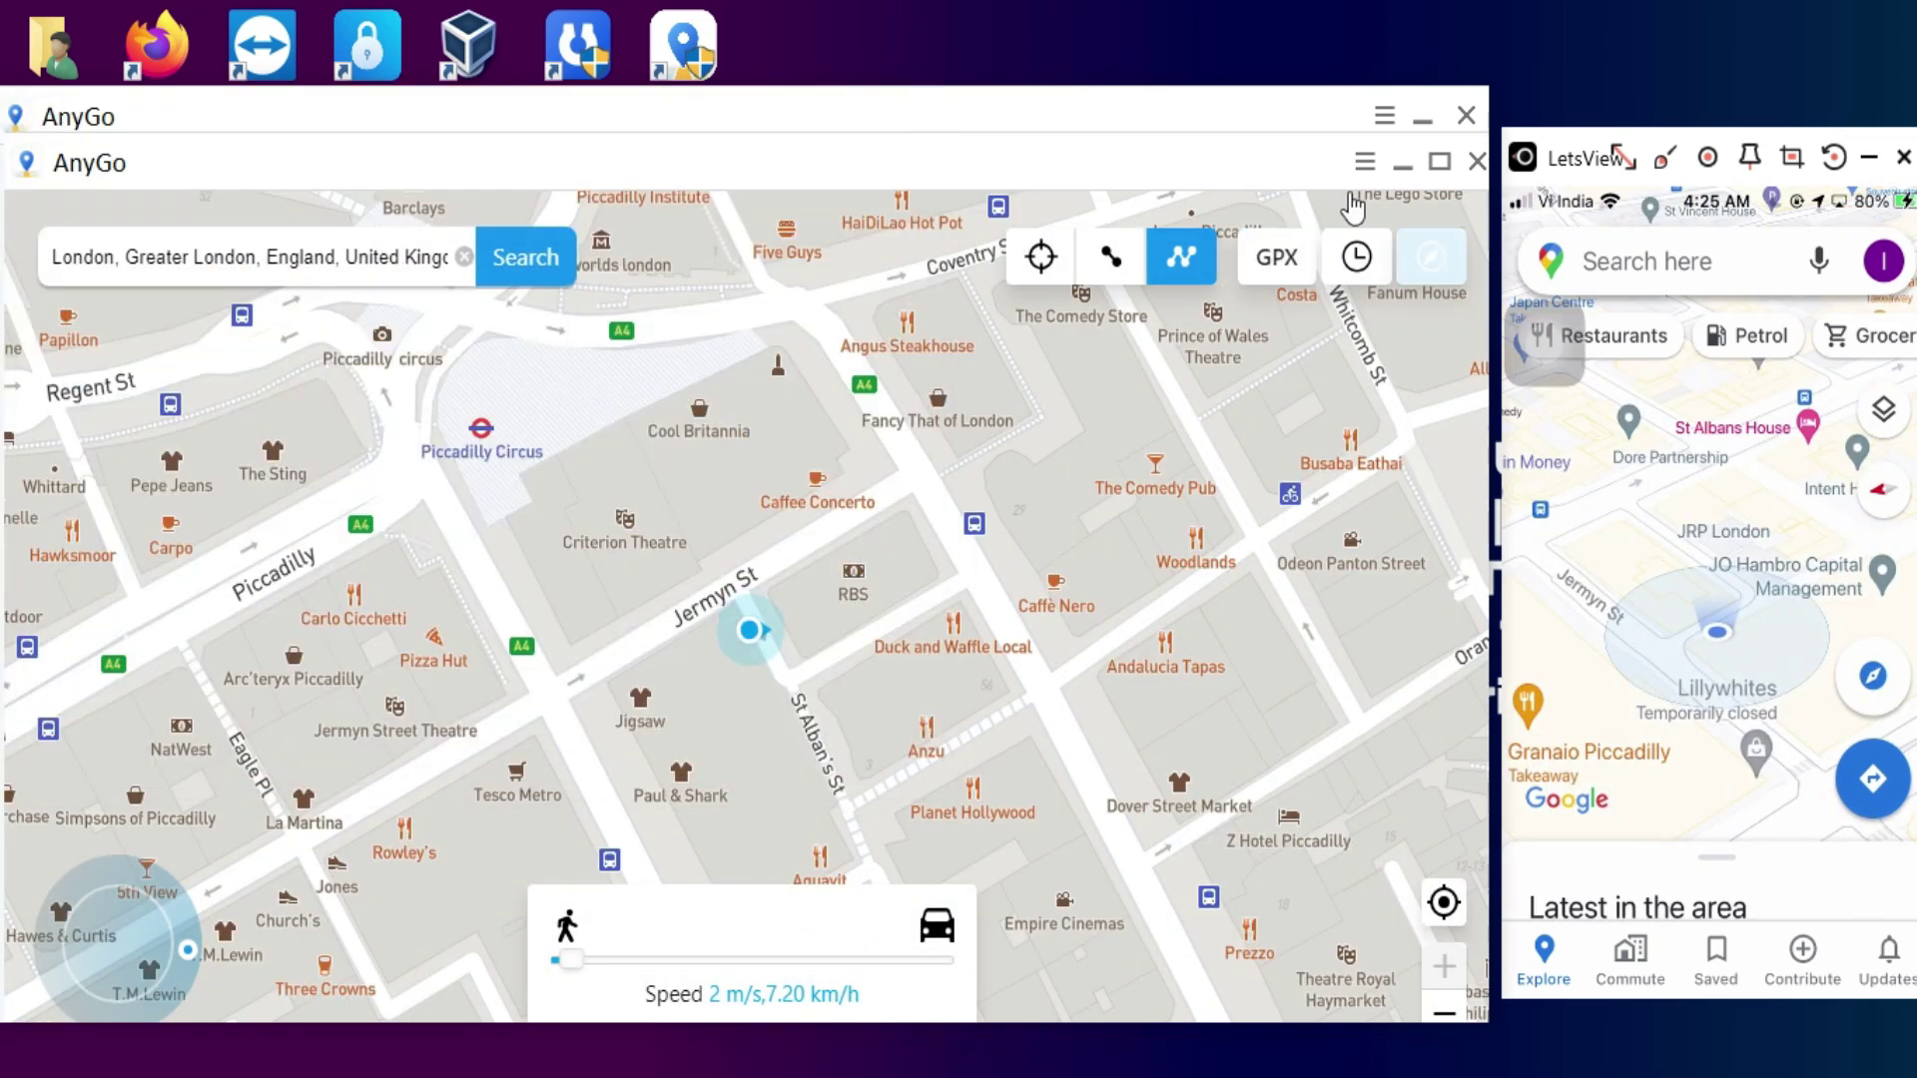
# Browse the location history, close it, and return to Teleport mode.
pyautogui.click(1353, 250)
pyautogui.moveTo(1217, 324)
pyautogui.mouseDown()
pyautogui.moveTo(1217, 719)
pyautogui.moveTo(1246, 318)
pyautogui.mouseUp()
pyautogui.click(1224, 251)
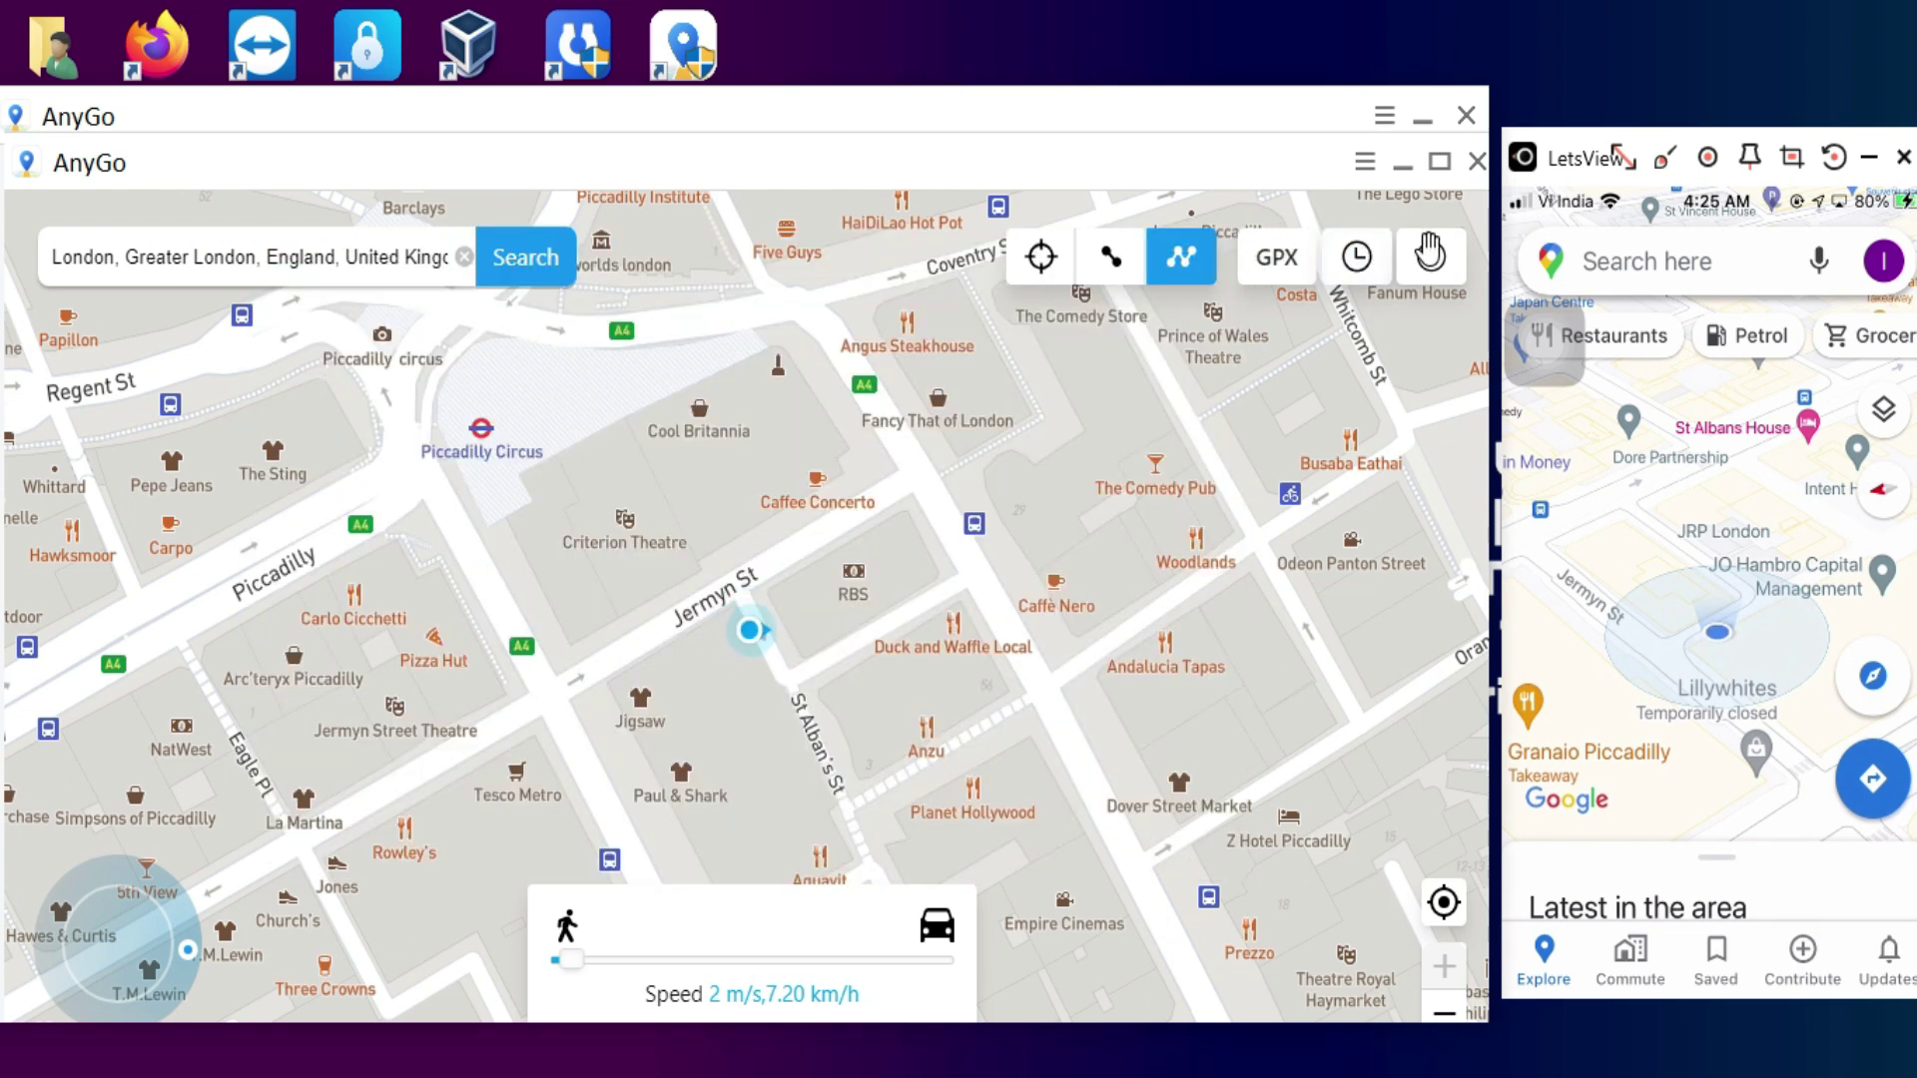
pyautogui.click(1040, 256)
# Teleport to Sydney, New South Wales, Australia via the search box.
pyautogui.write('sydney')
pyautogui.press('Return')
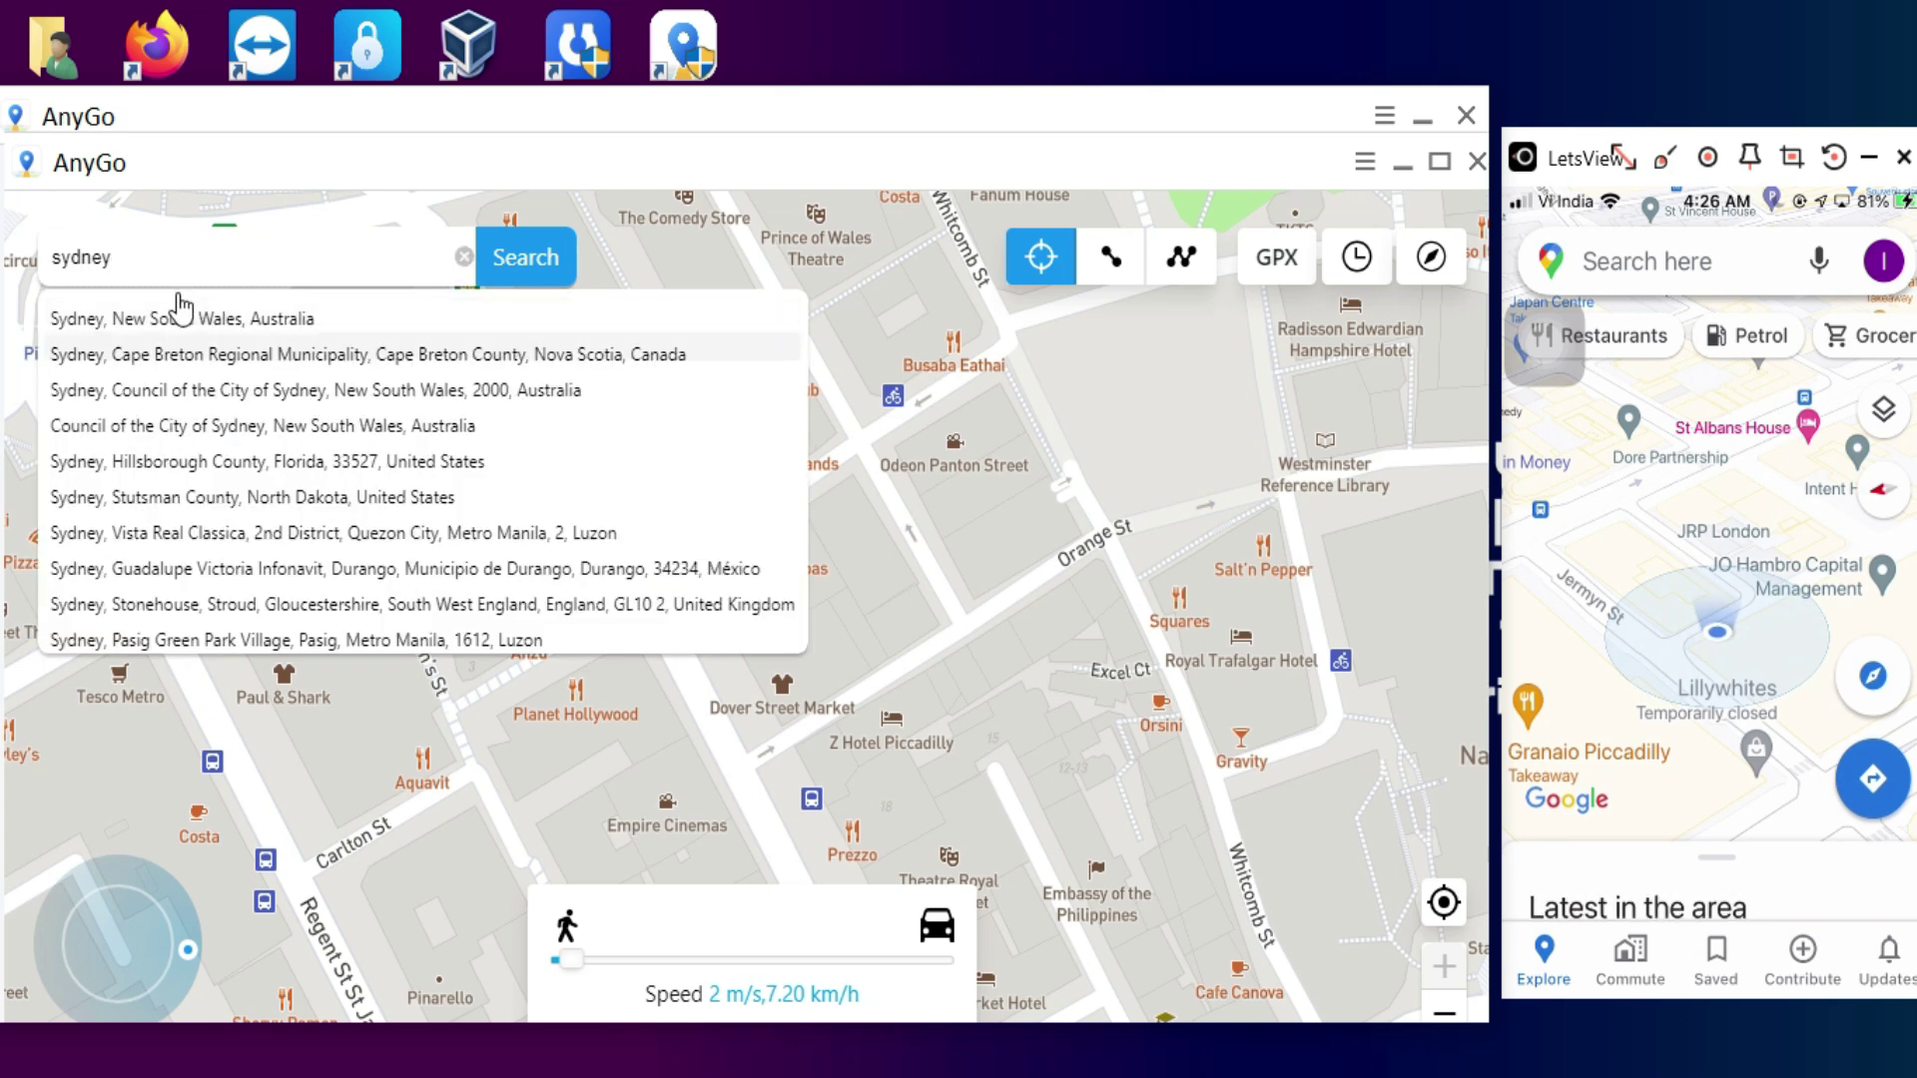
pyautogui.click(180, 312)
pyautogui.click(749, 533)
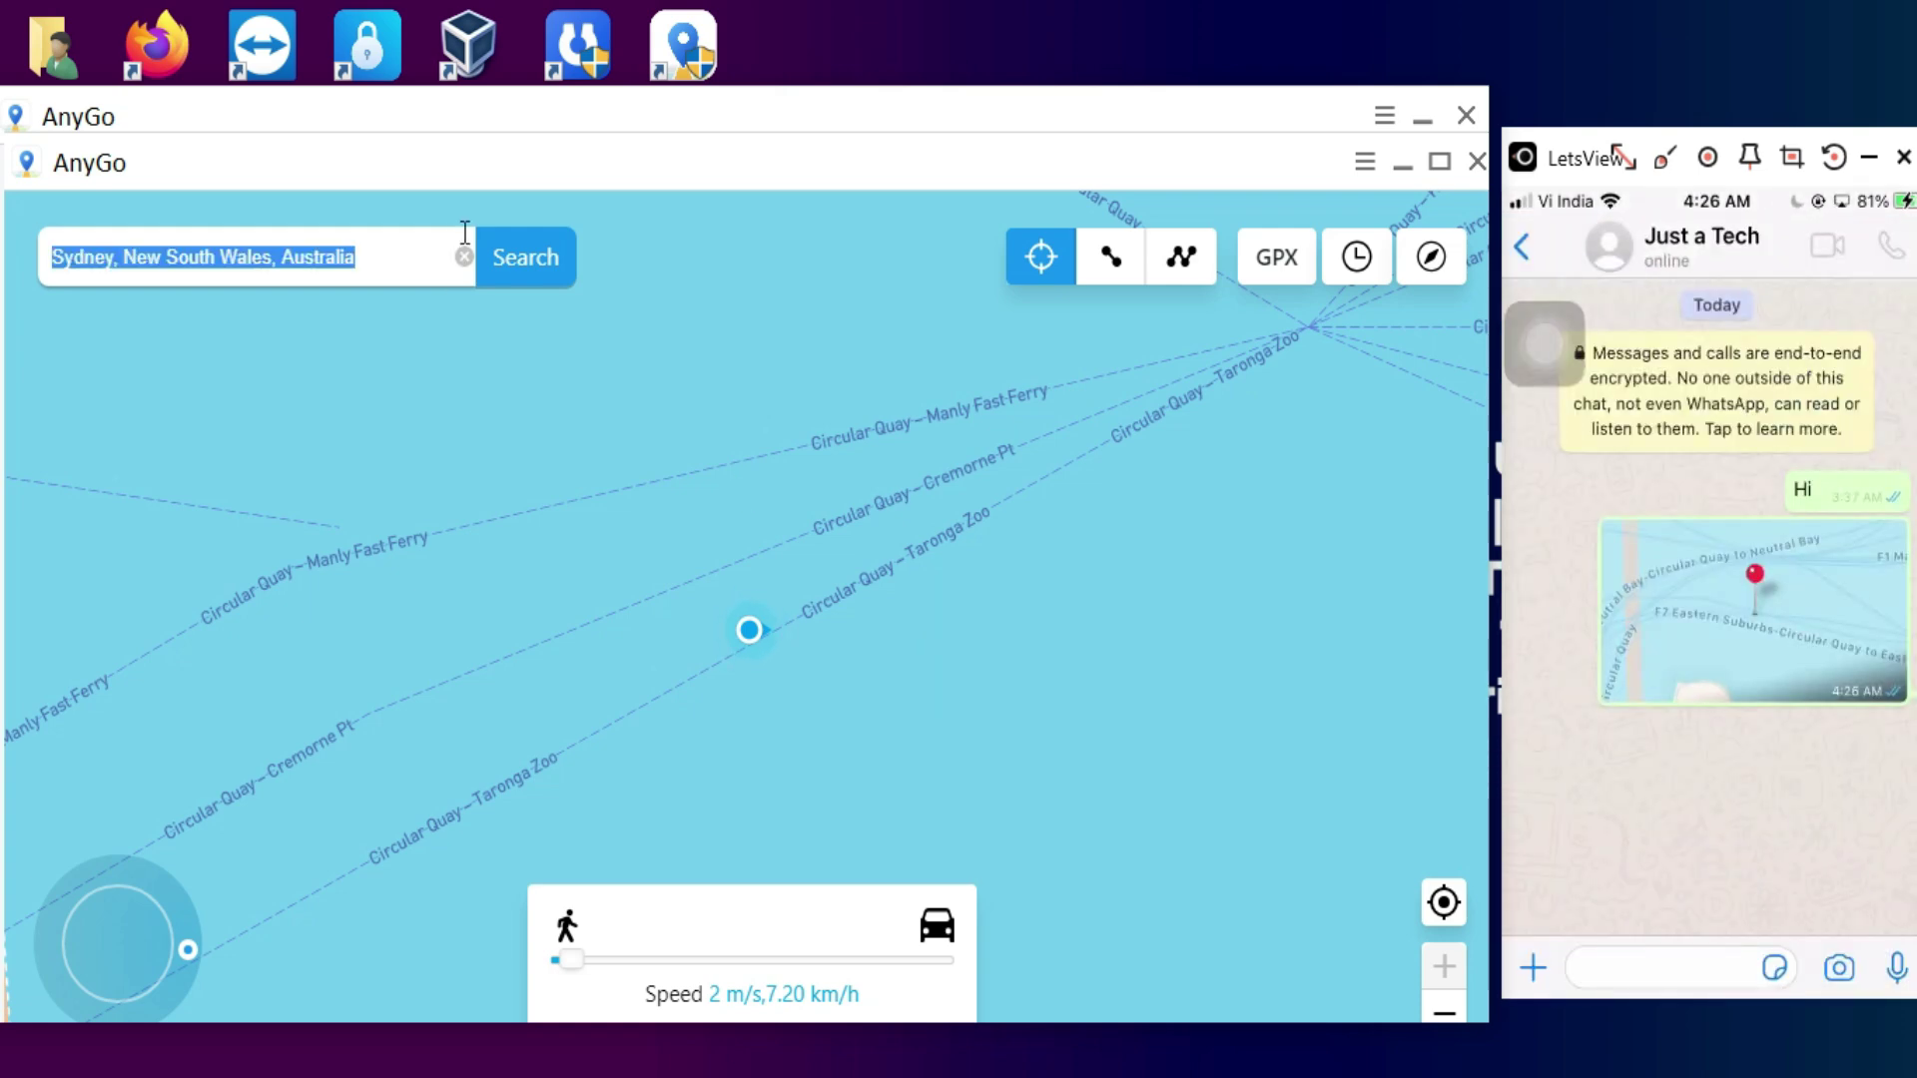
# Search 'mumbai India' and teleport to Mumbai, Mumbai Suburban, Maharashtra, India.
pyautogui.write('mumbai India')
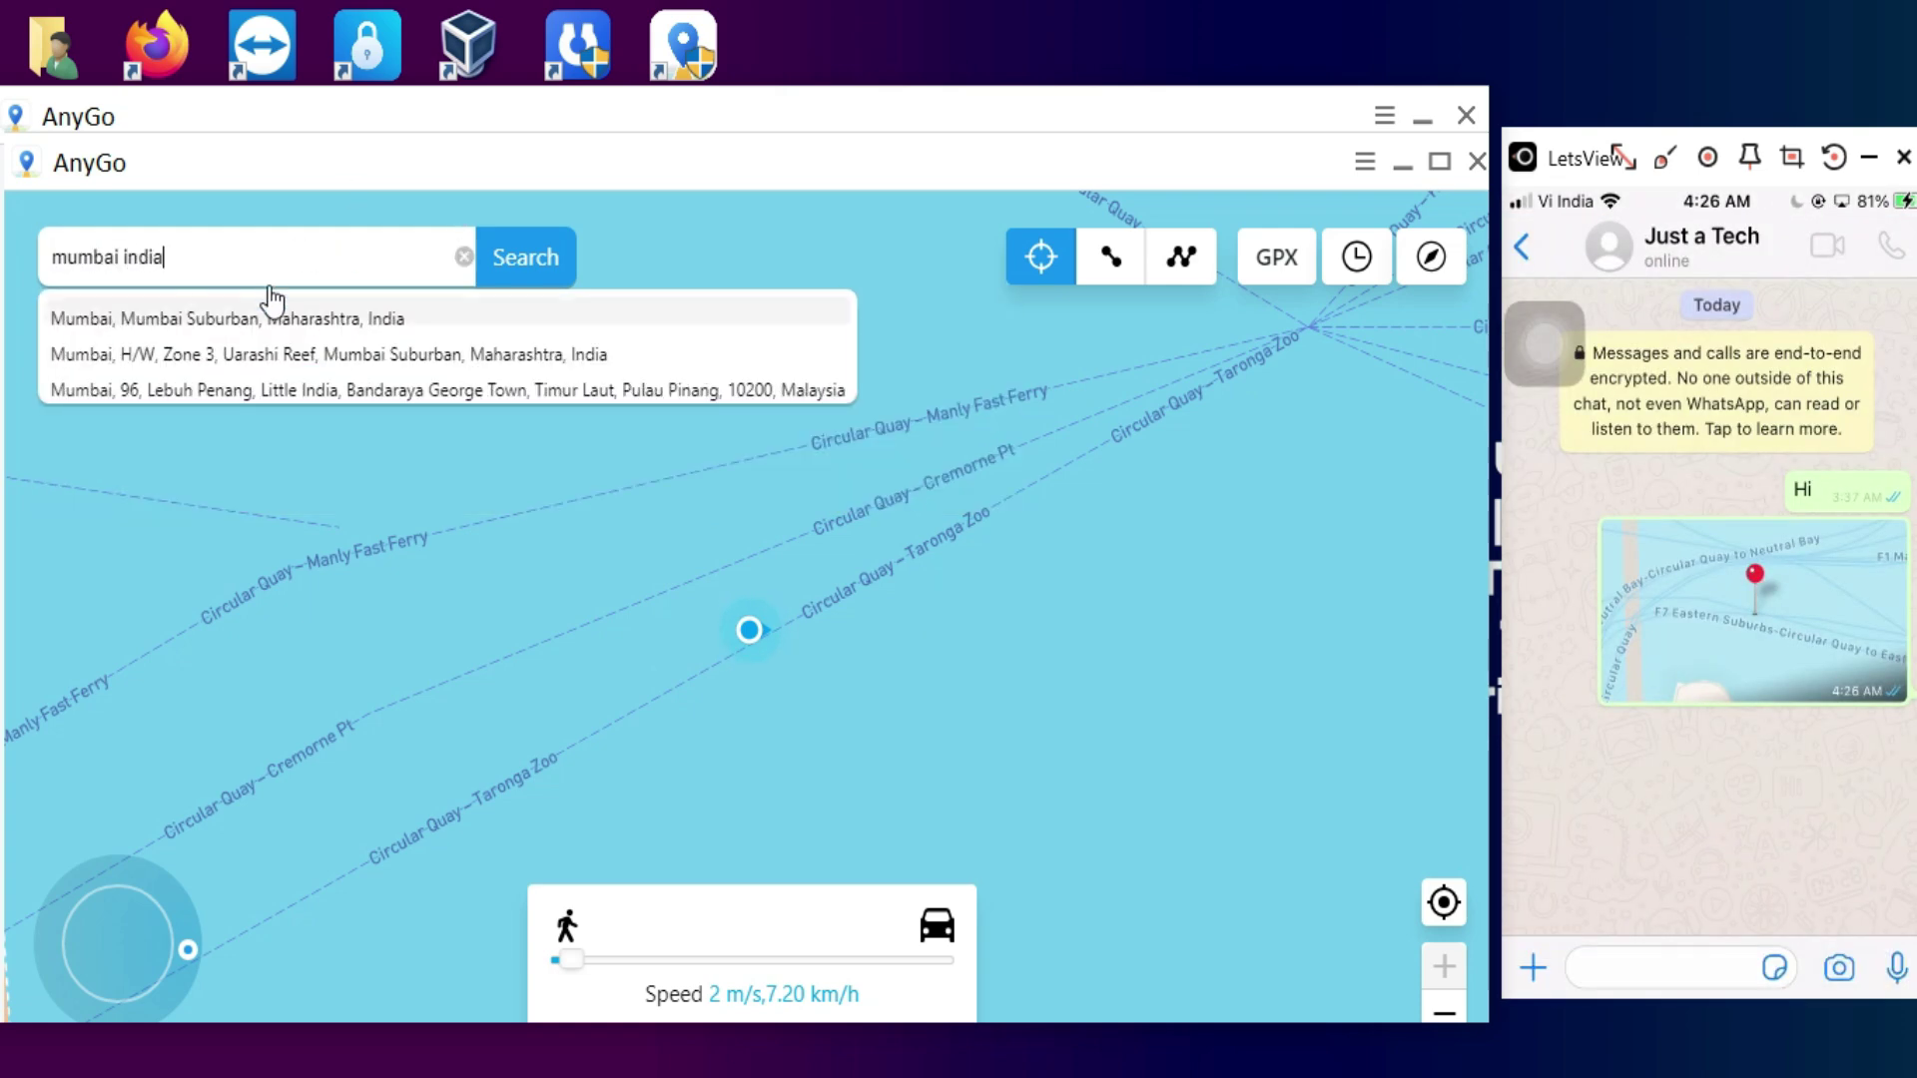
pyautogui.click(264, 317)
pyautogui.click(751, 537)
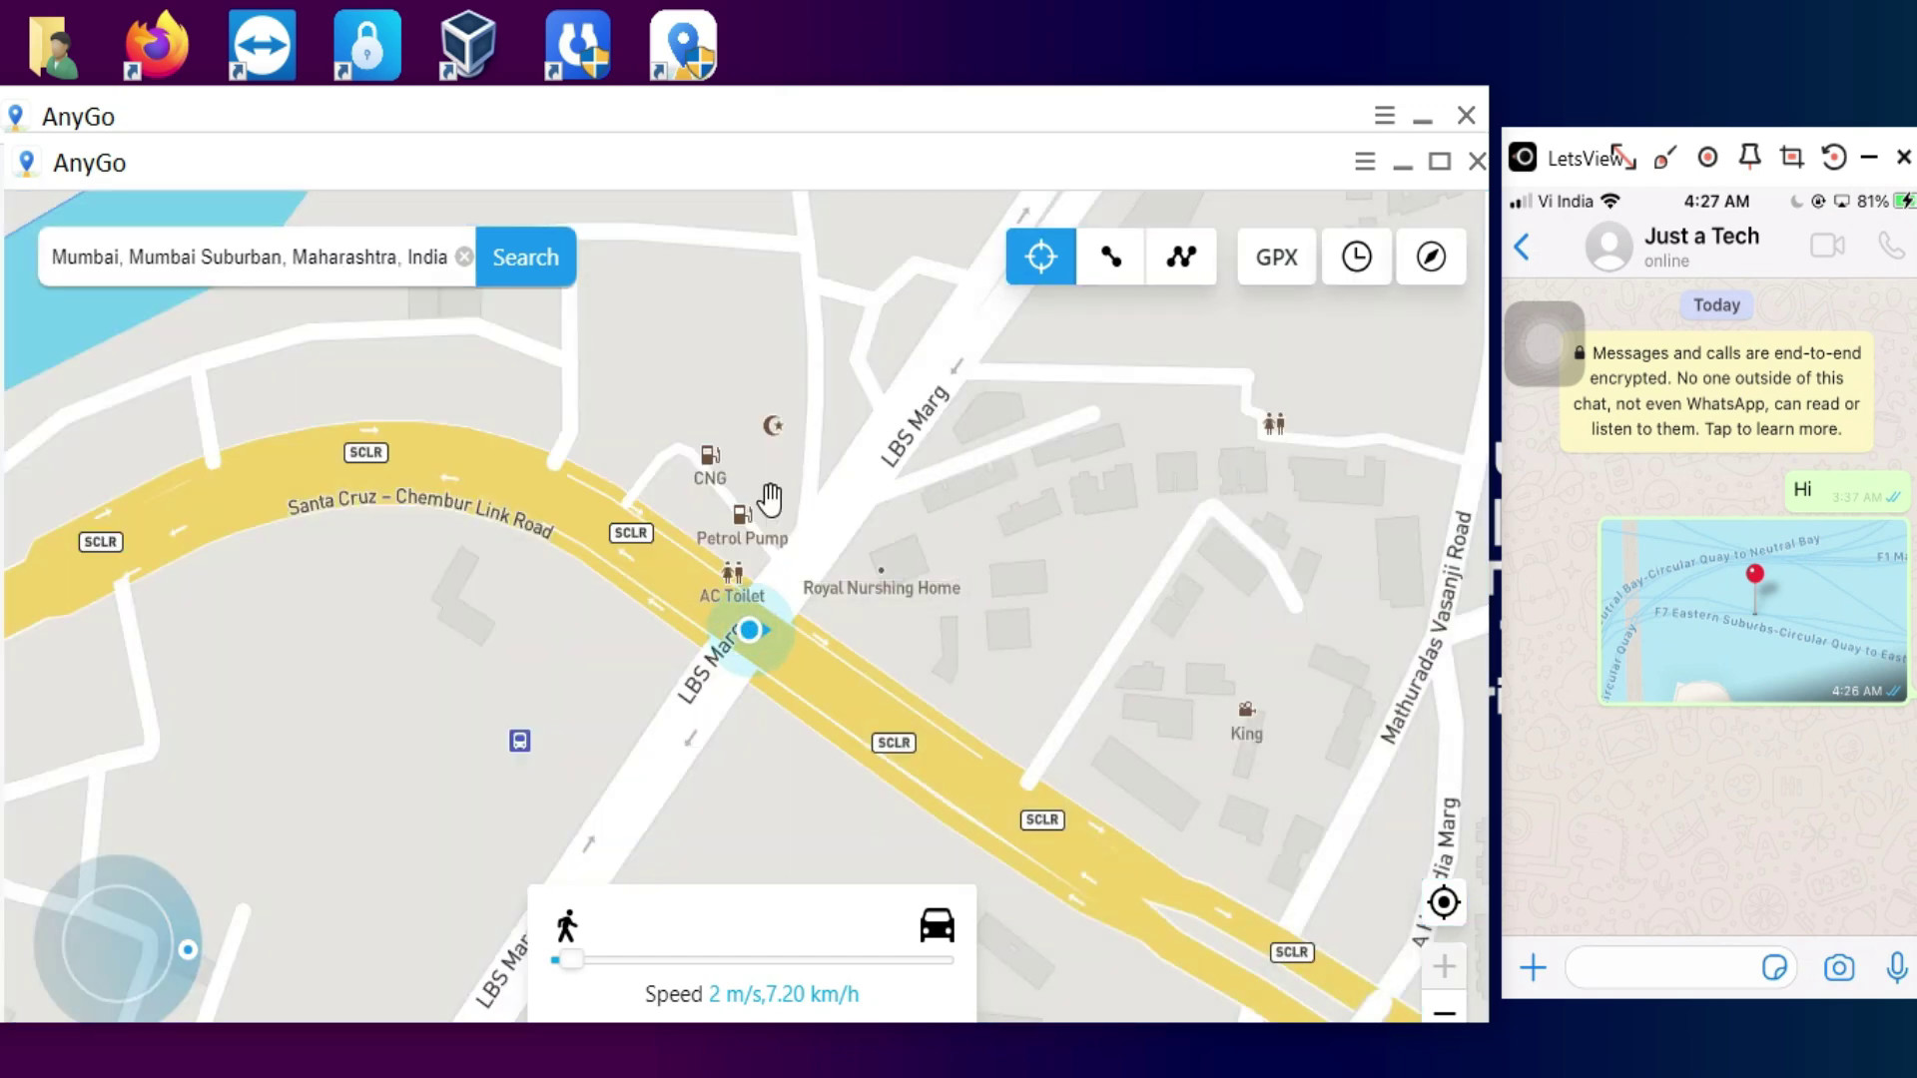